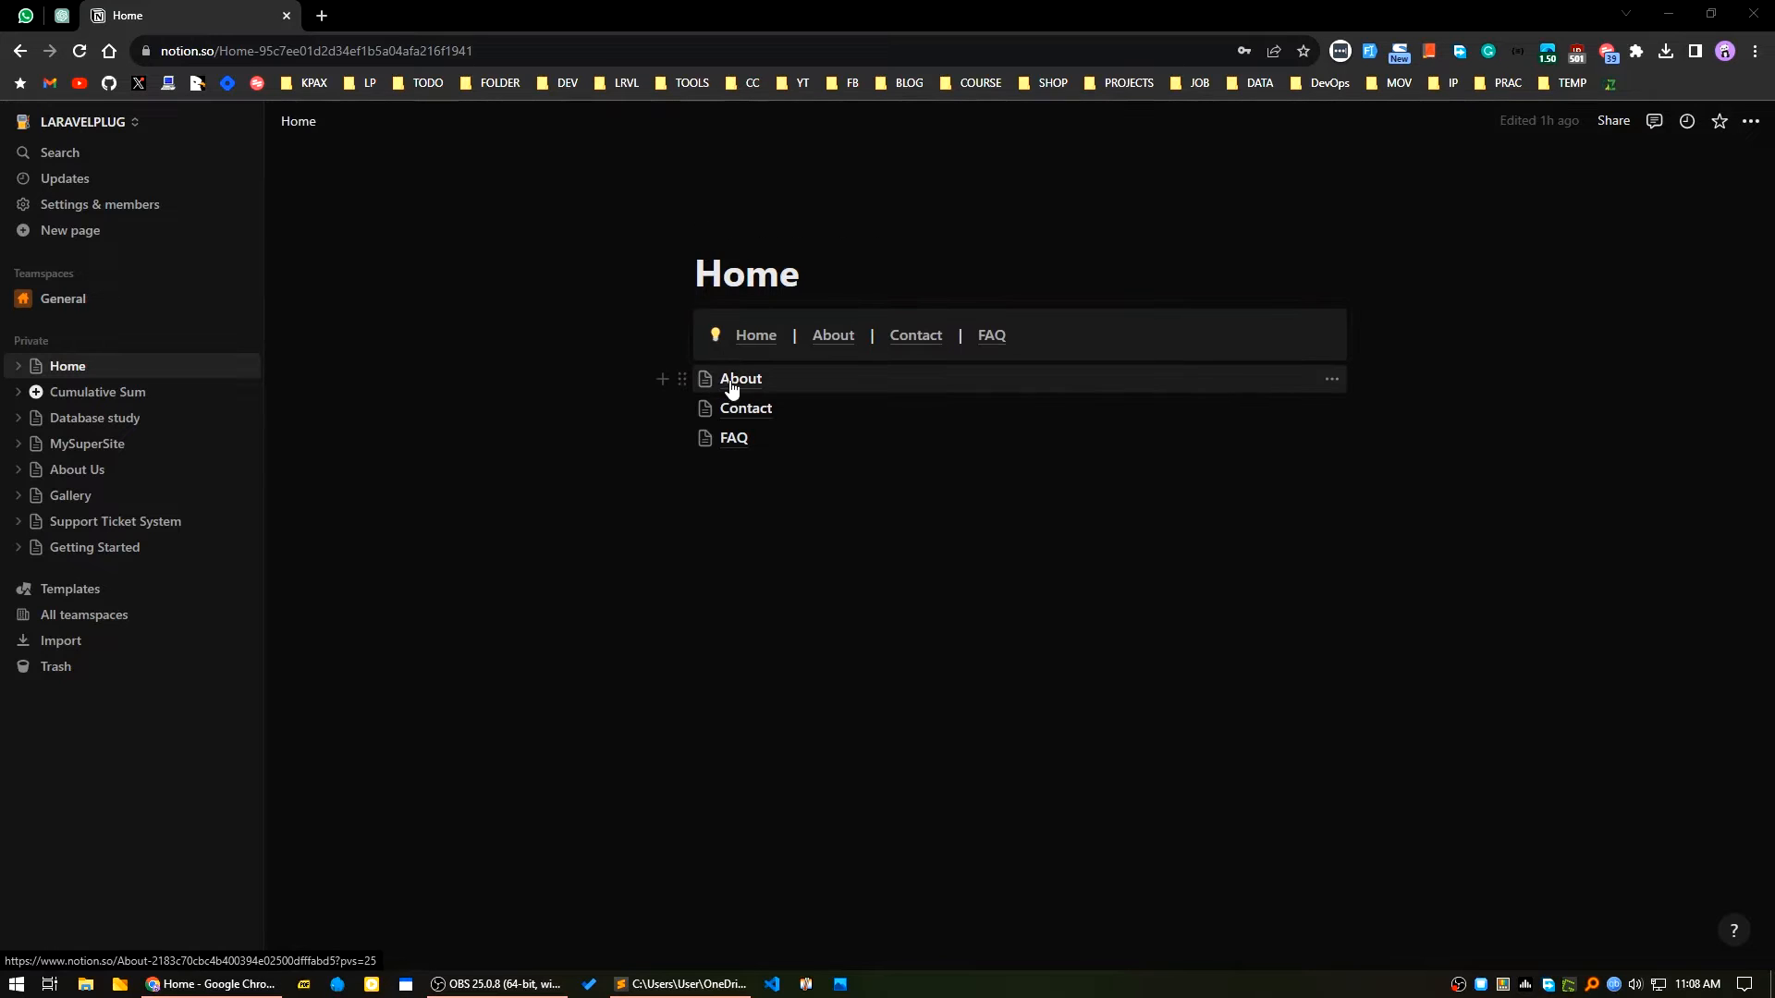
Browse the Home, About, Contact and FAQ pages through the navigation links in the callout to examine how the page menu works.
left_click(831, 336)
left_click(916, 339)
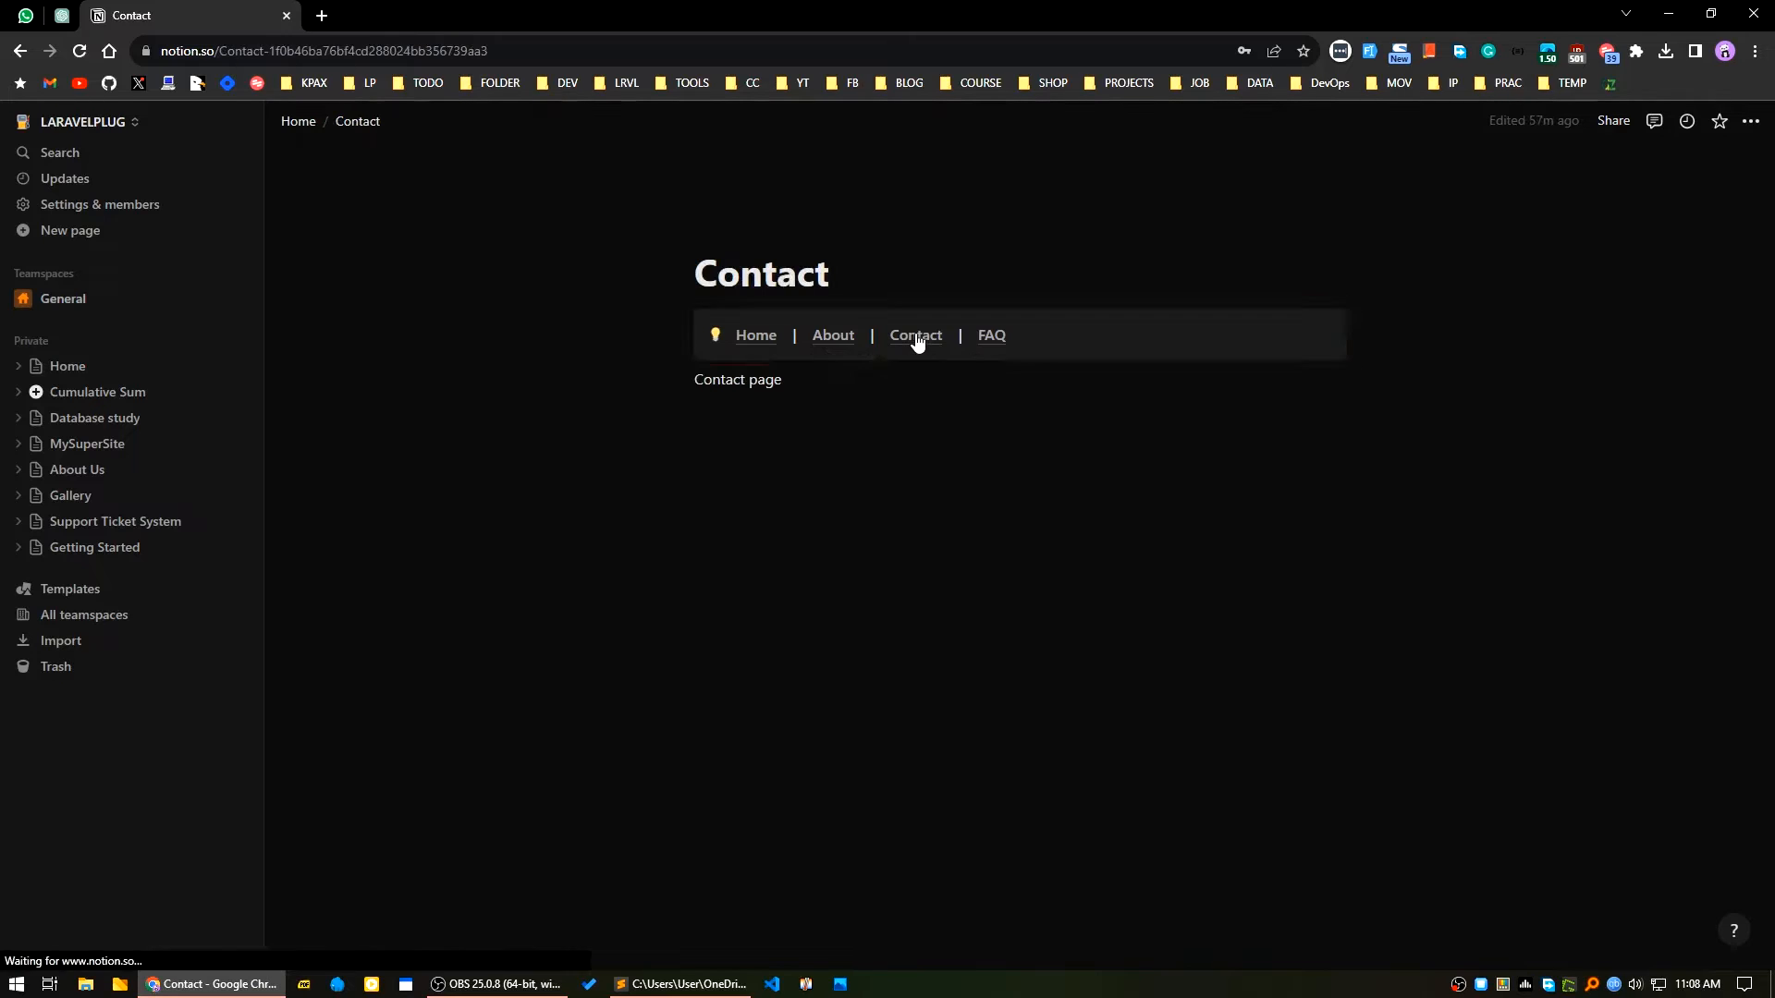
left_click(991, 334)
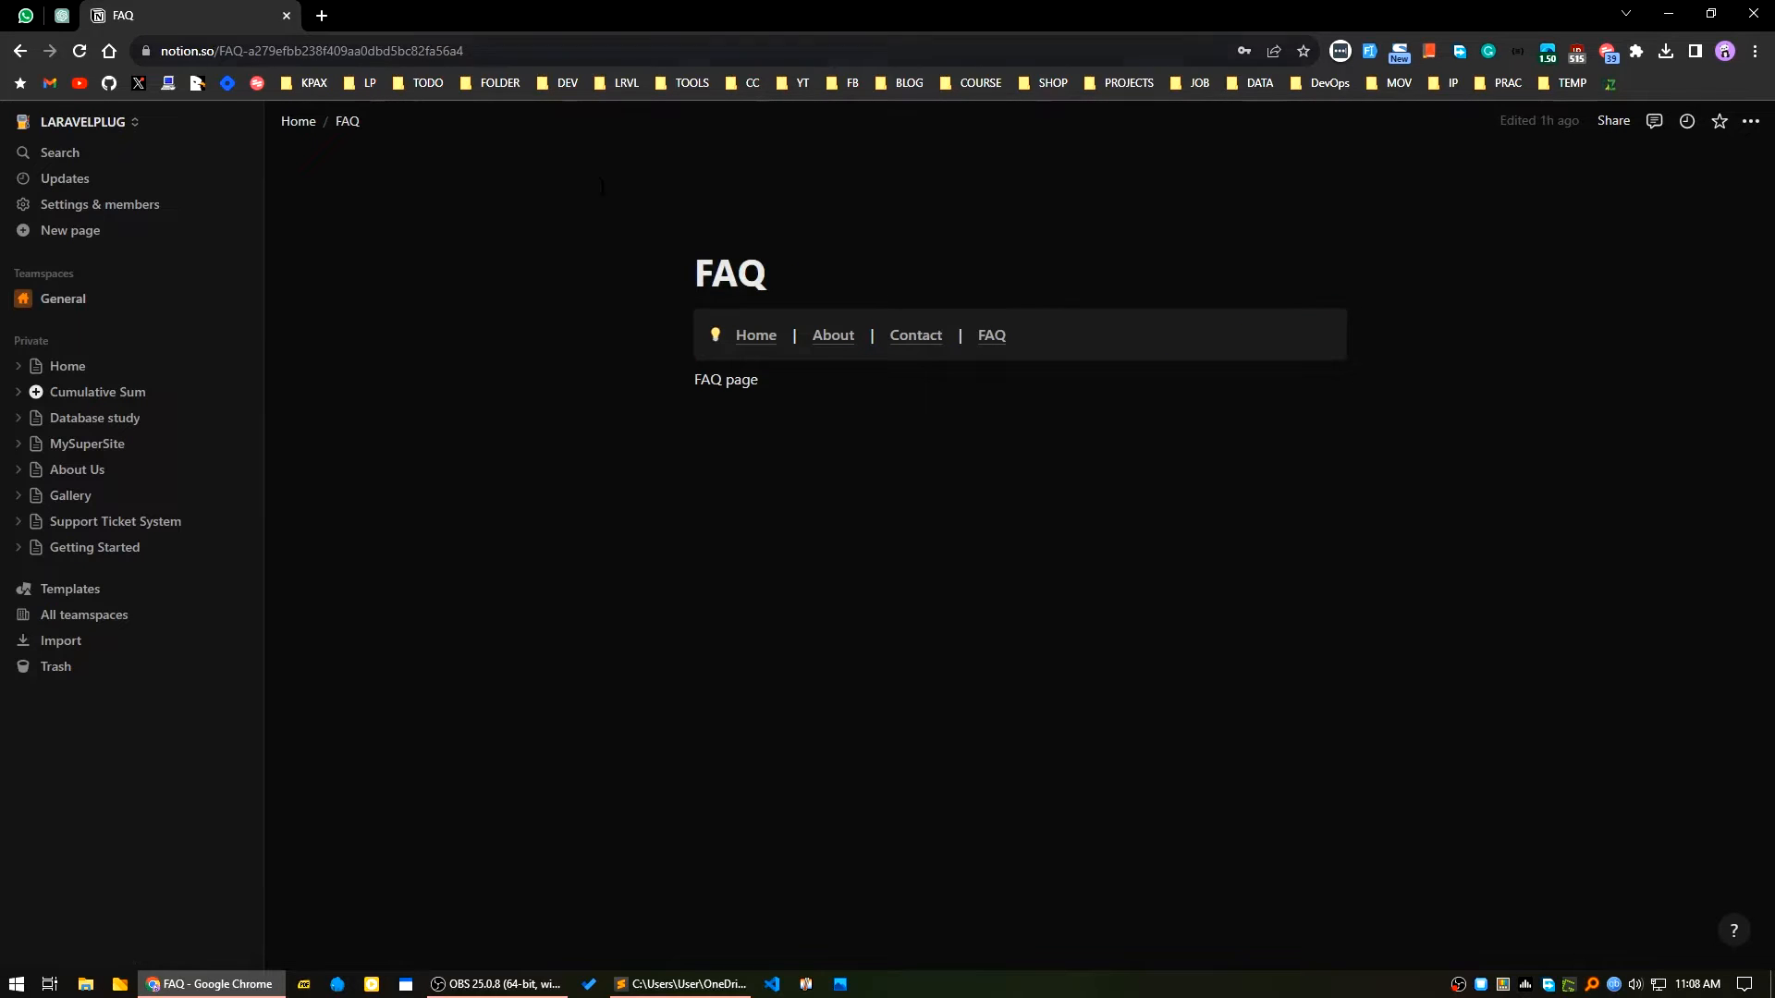
left_click(915, 337)
left_click(833, 336)
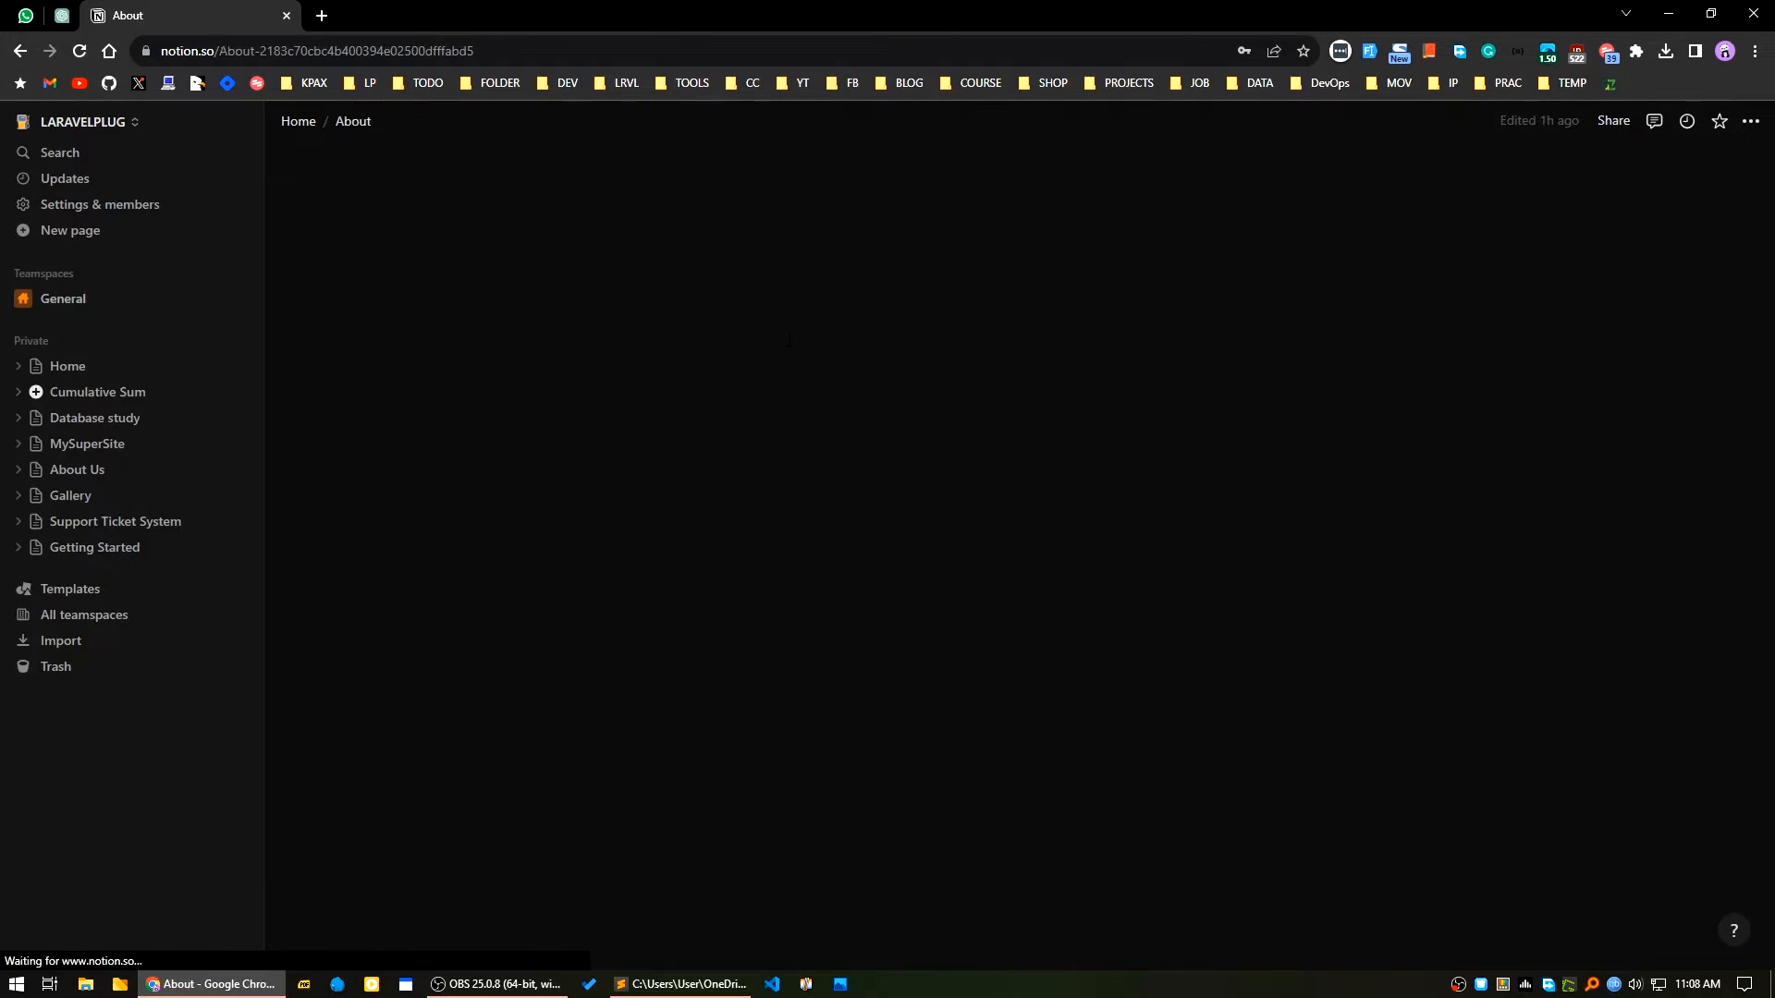
left_click(755, 336)
left_click(833, 337)
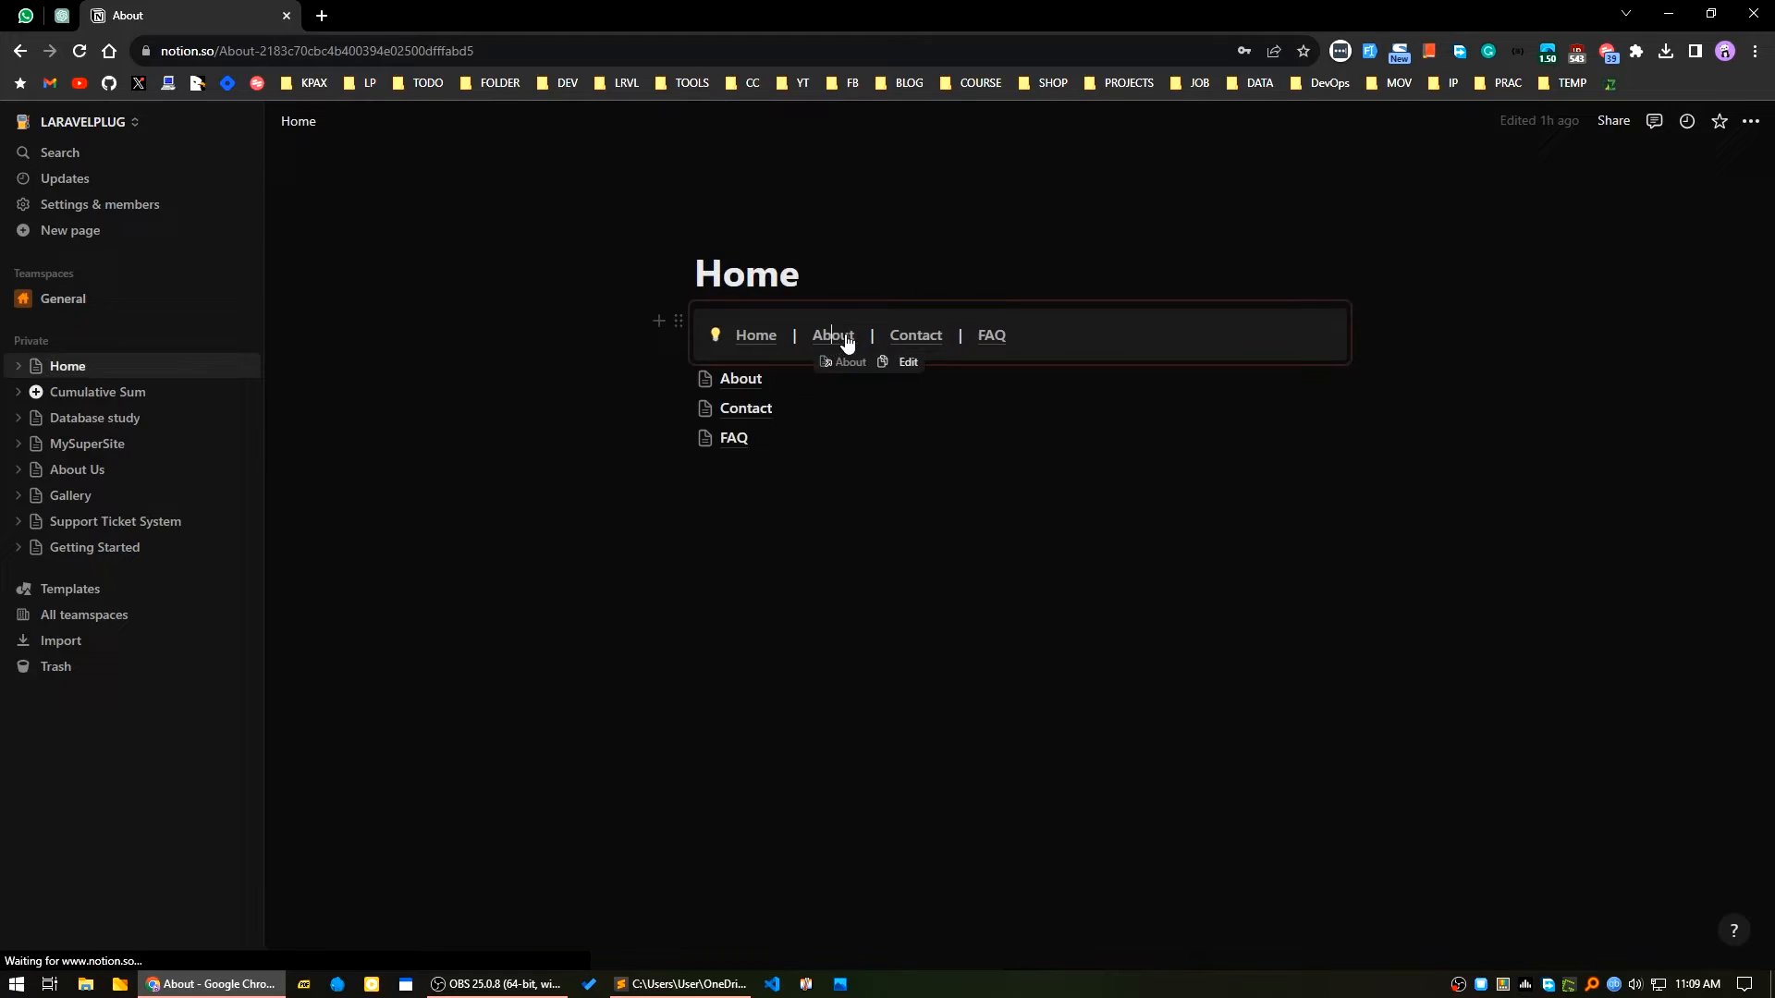
left_click(905, 338)
left_click(991, 337)
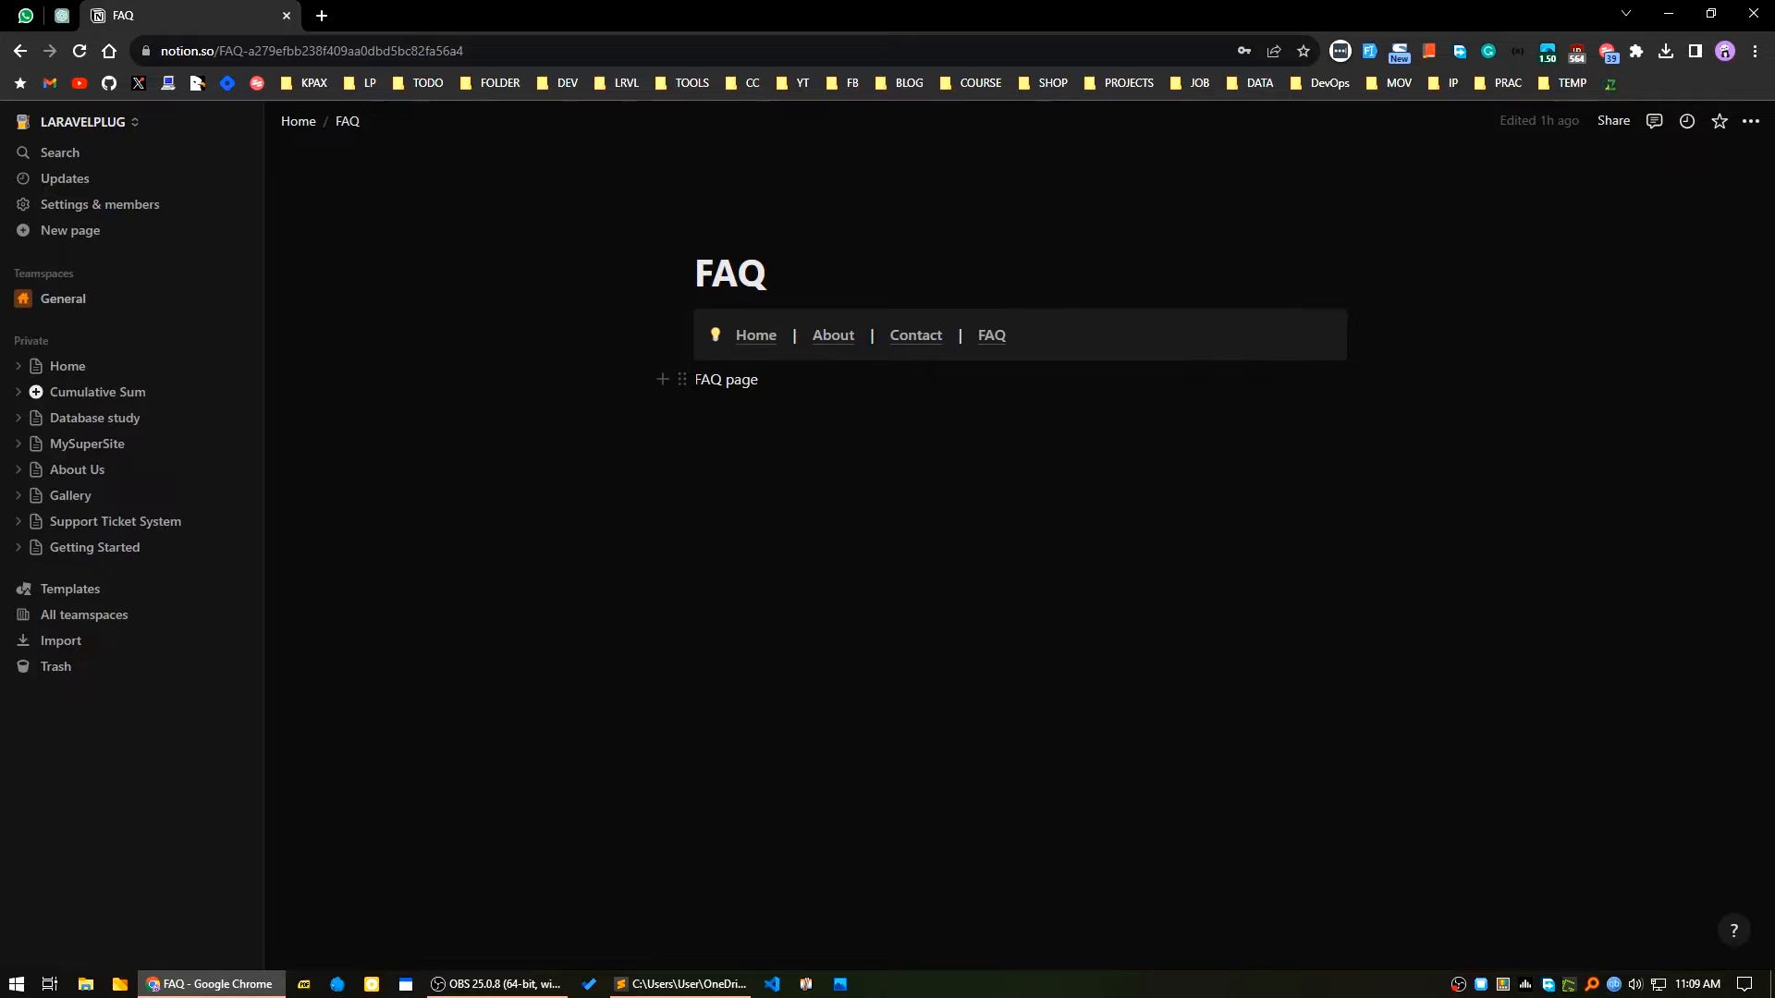
Create a new private page titled MySite and start it as an empty page.
left_click(246, 341)
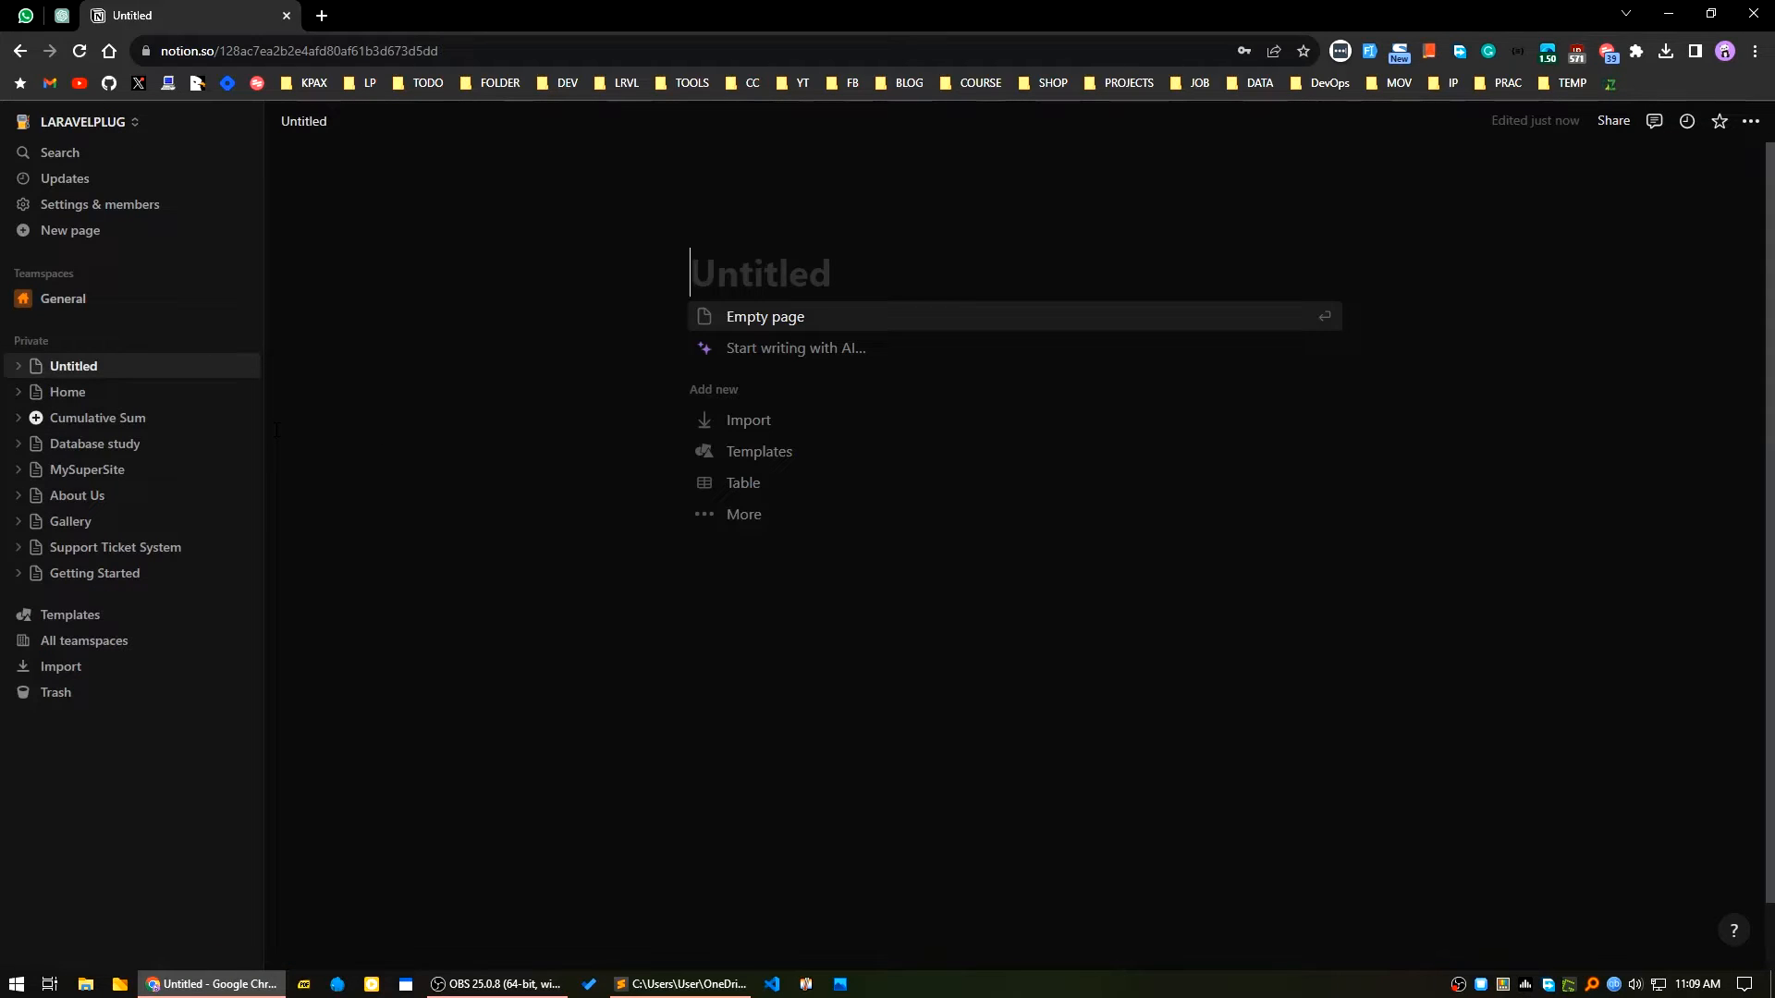
type("MyS")
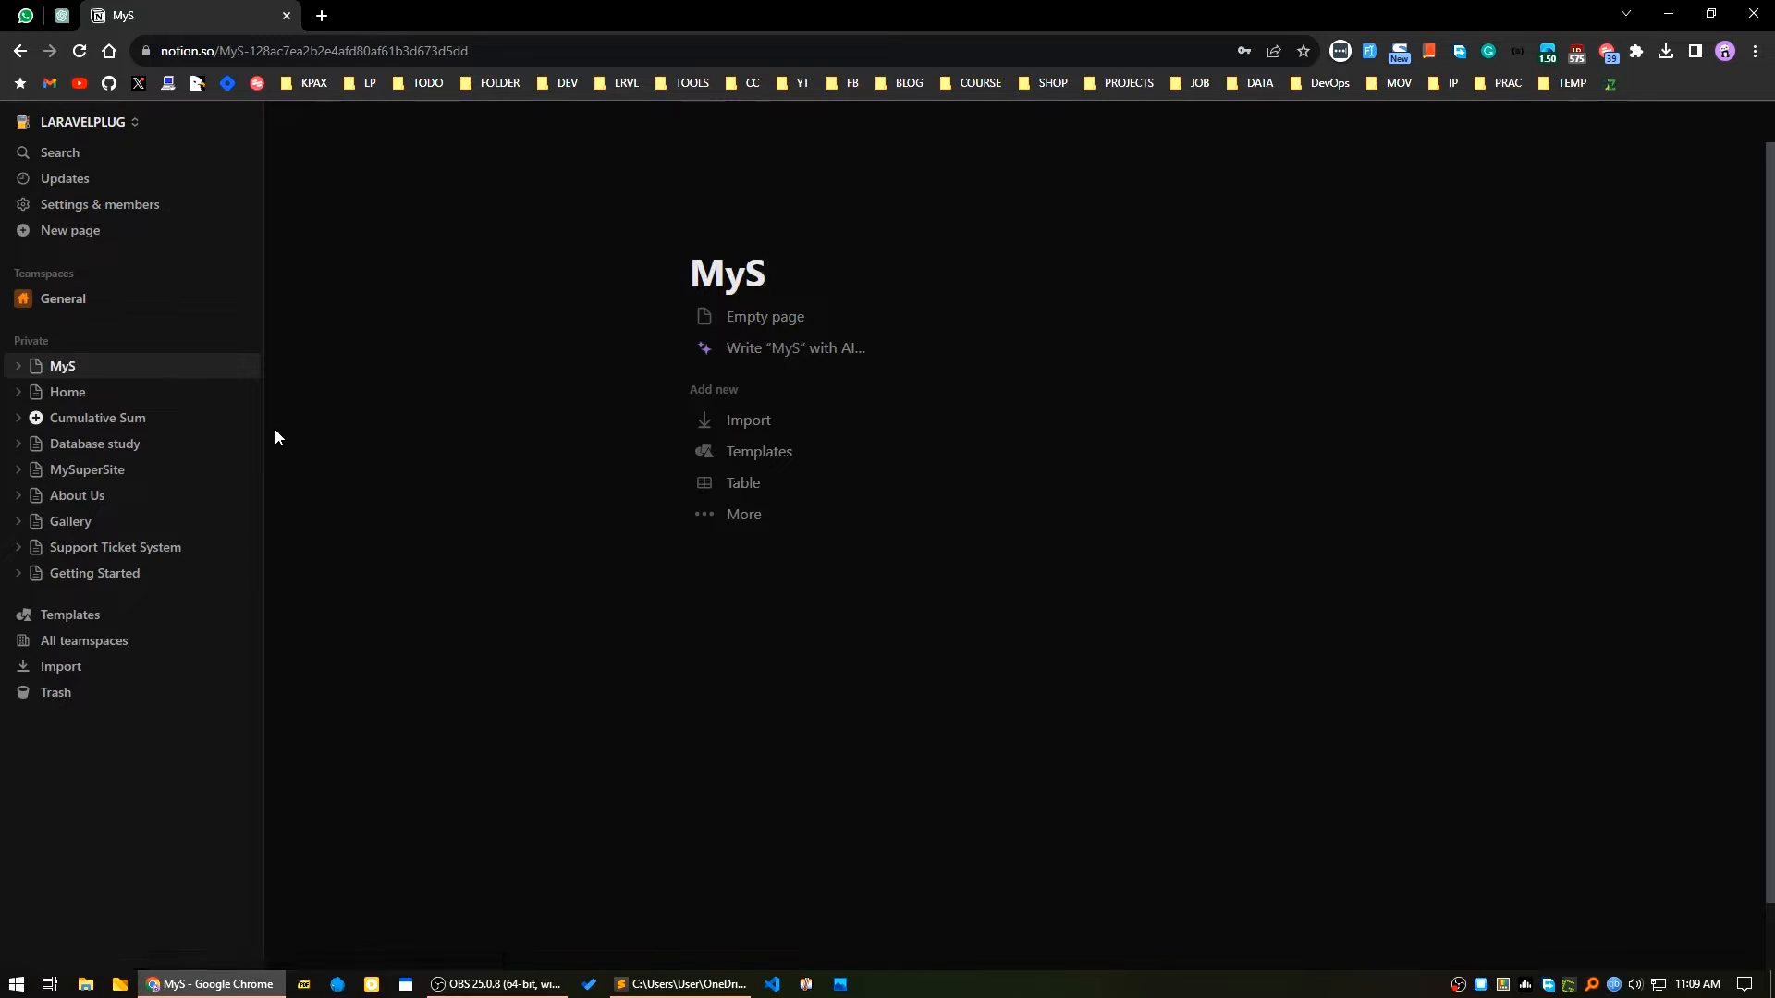
type("ite")
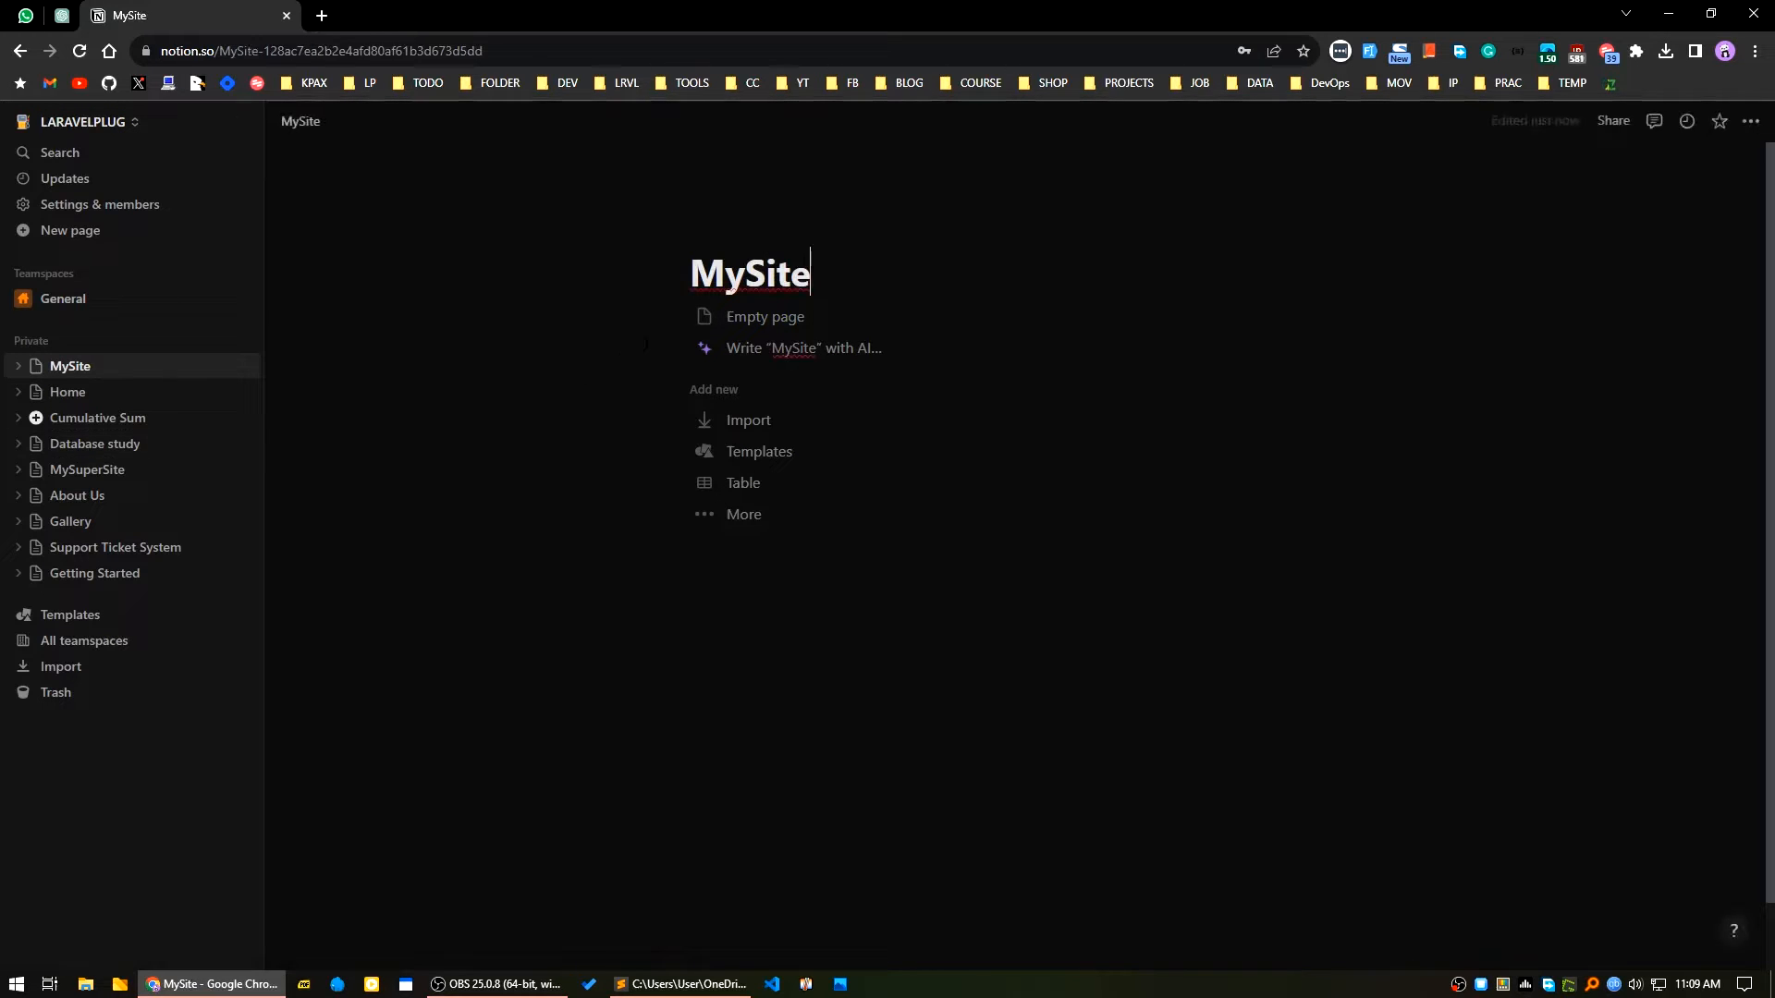
left_click(740, 317)
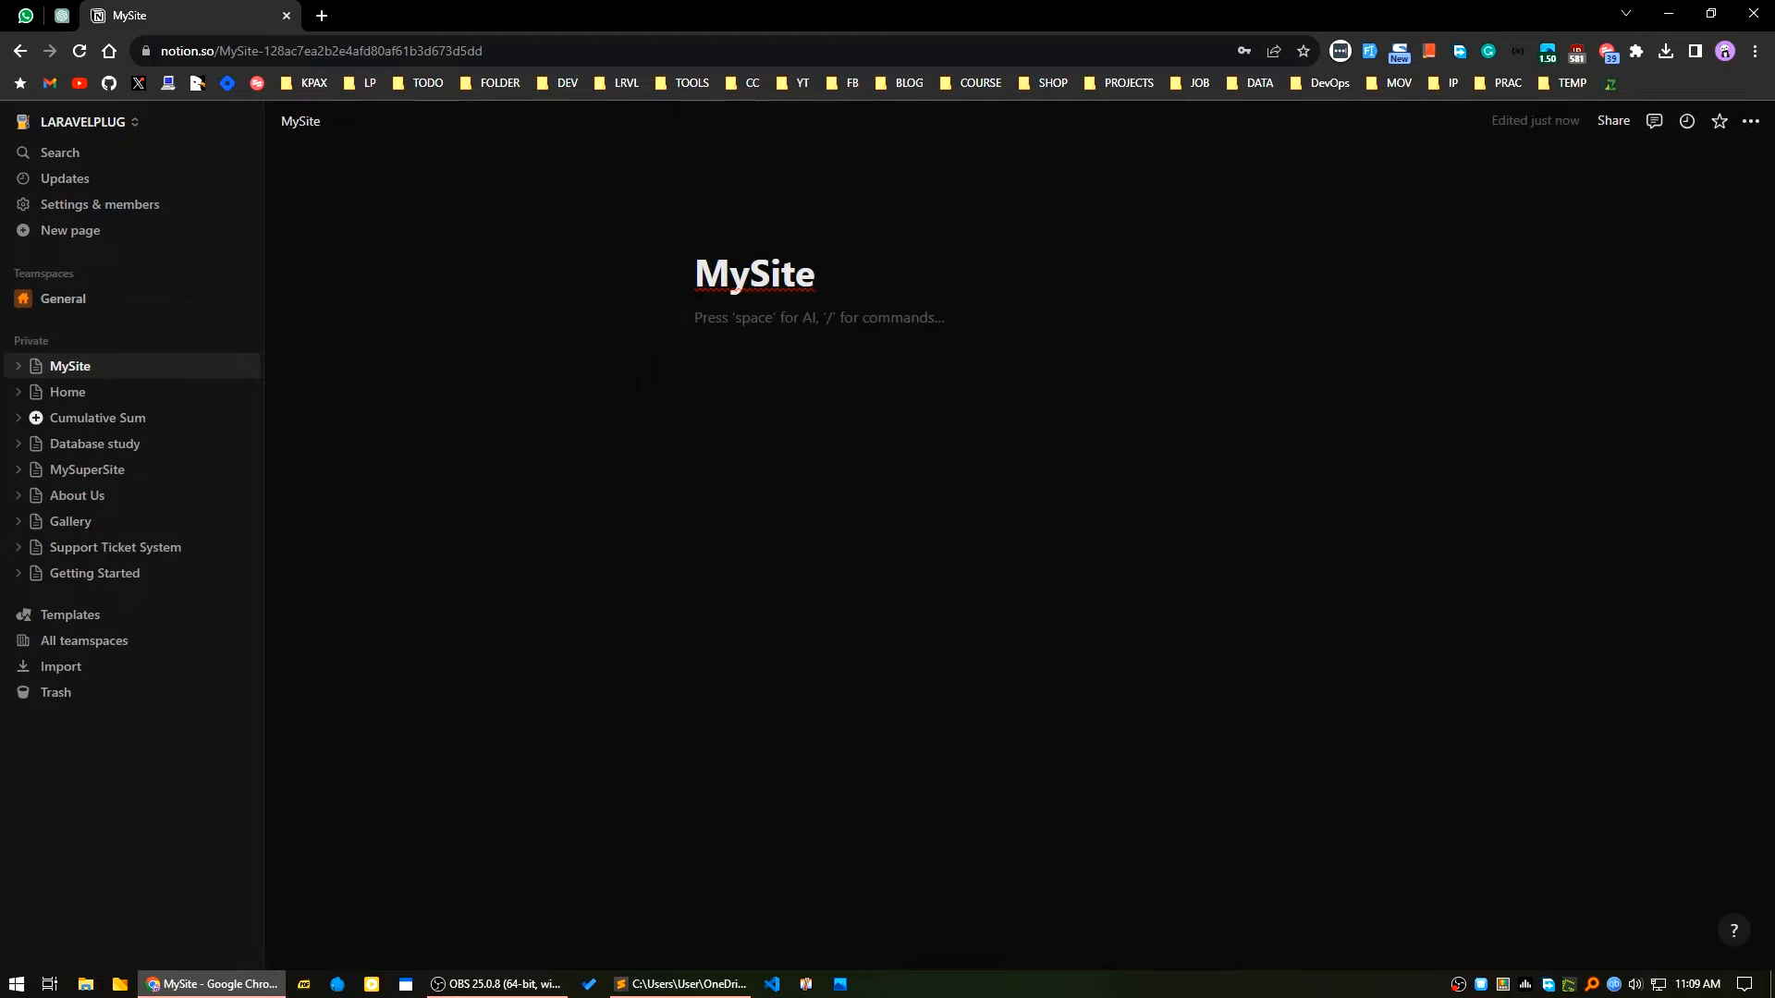
type("//")
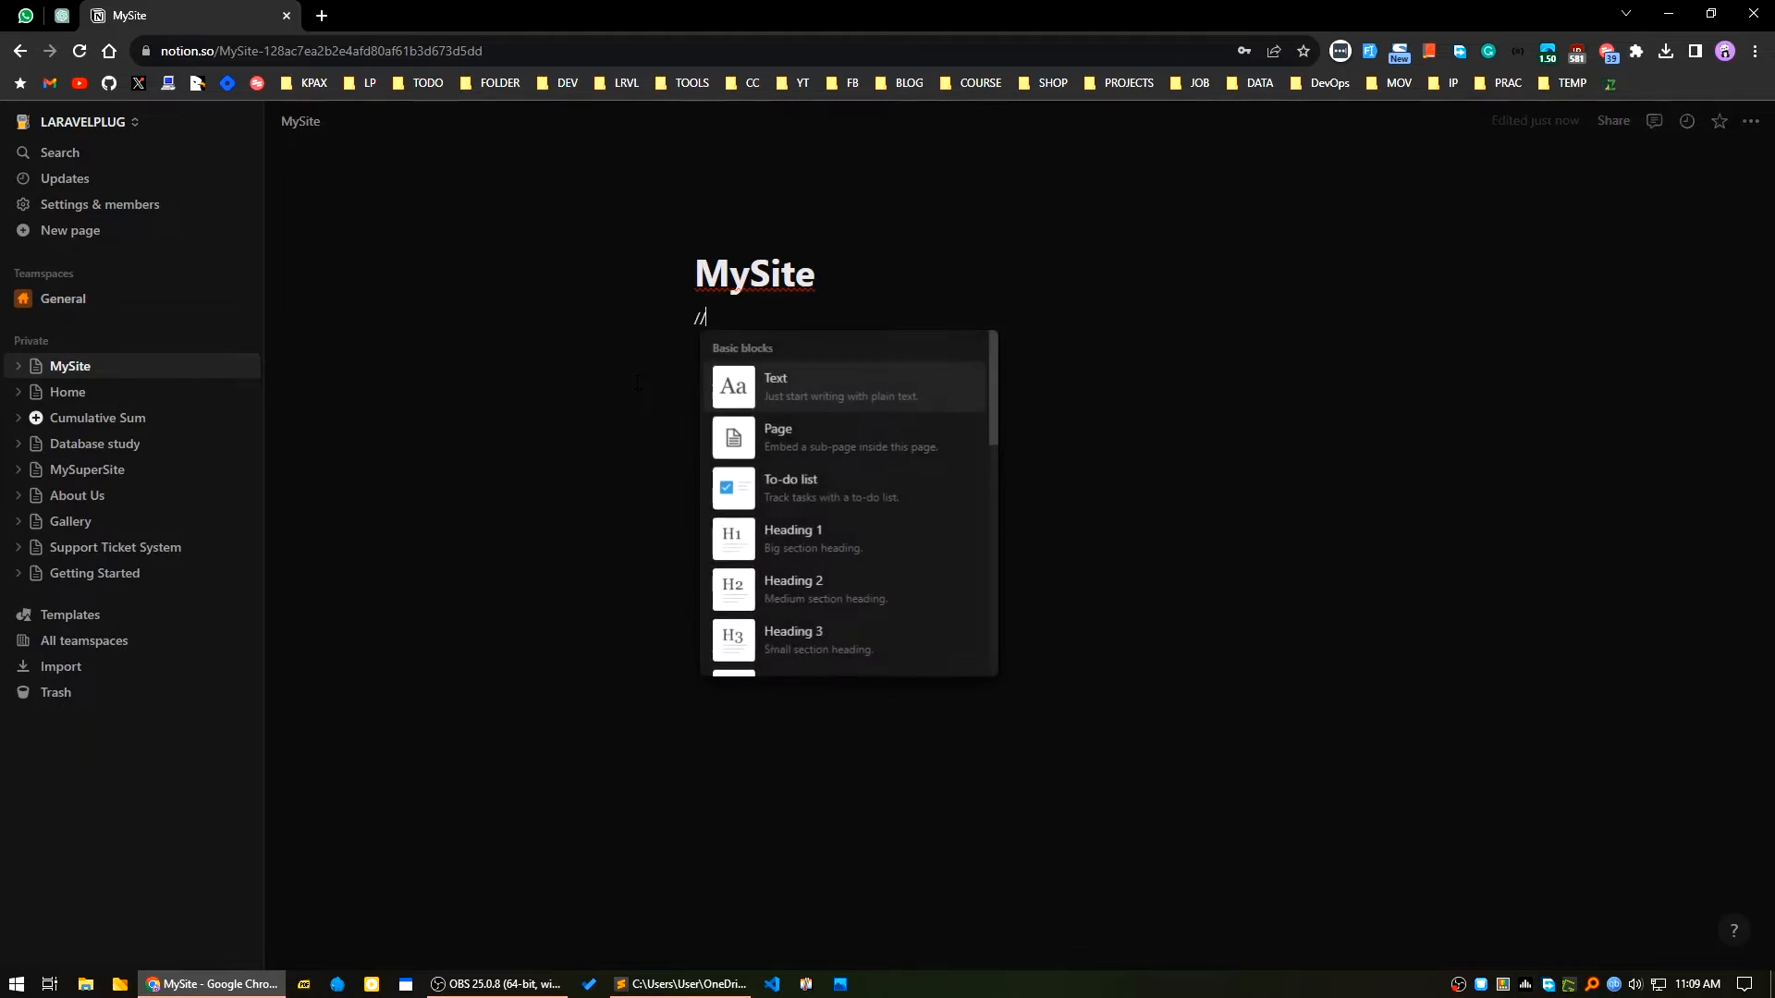
key("BackSpace")
key("BackSpace")
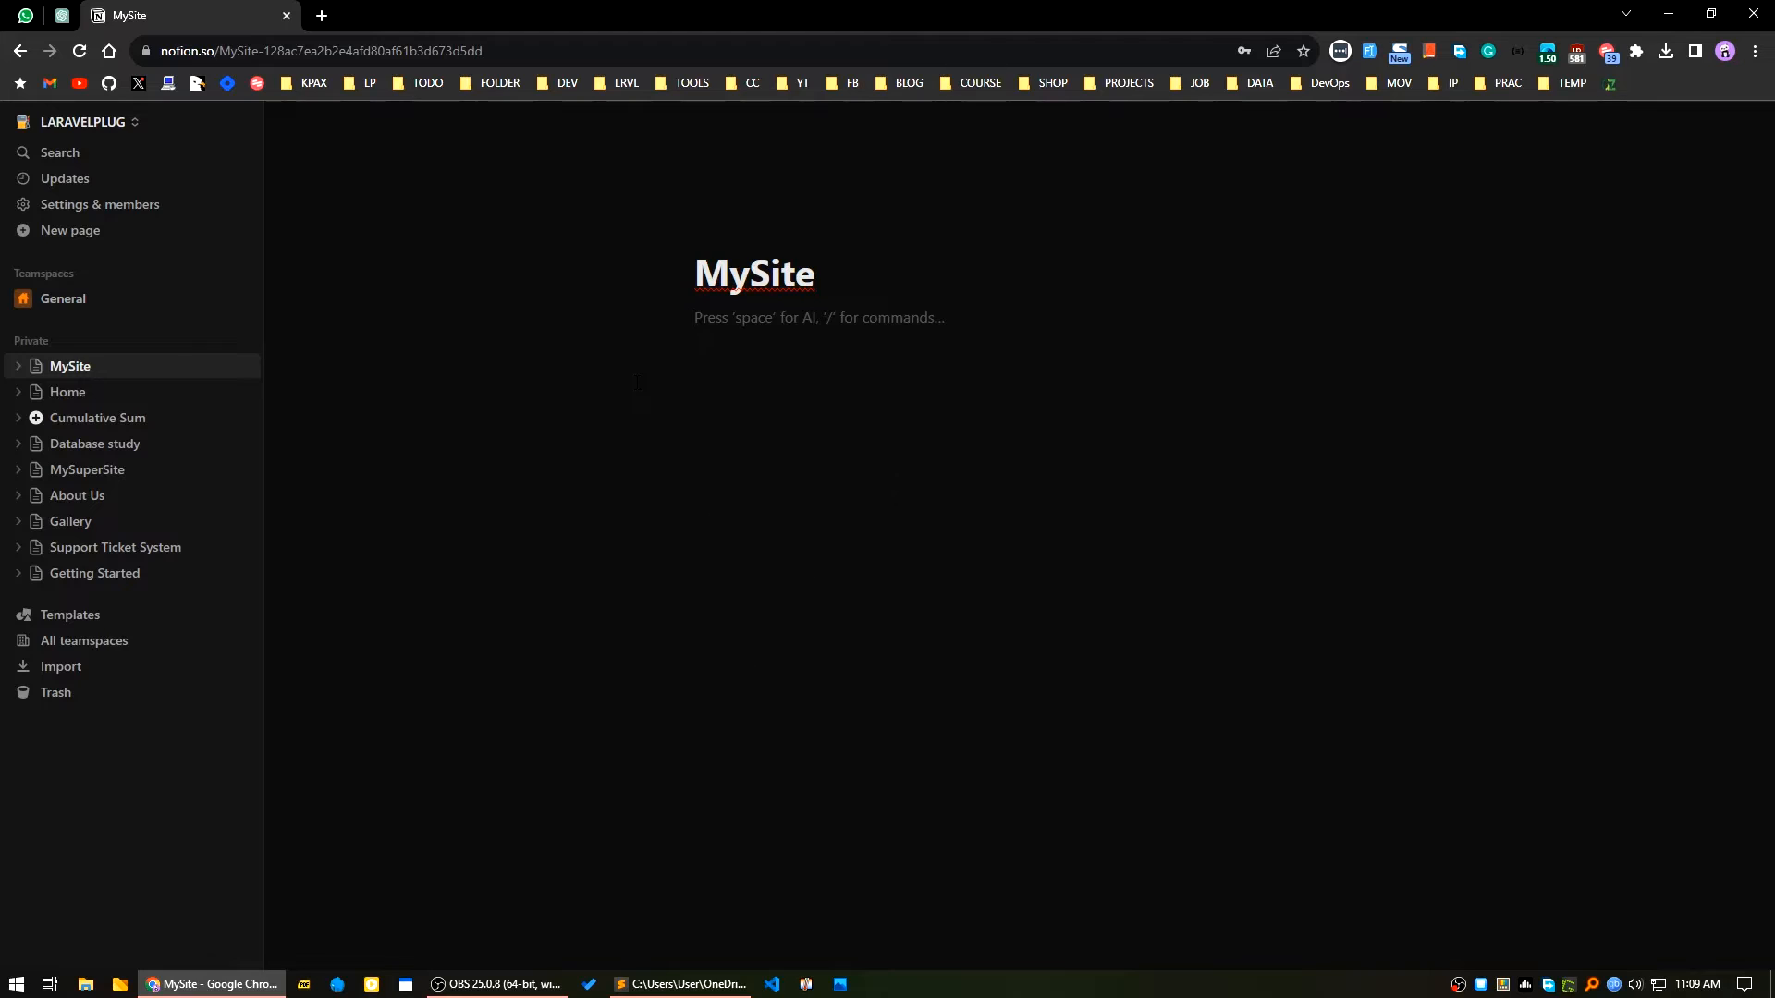
Leave two blank lines in the MySite page and embed a sub-page titled Quotation below them.
key("Return")
key("Return")
type("/")
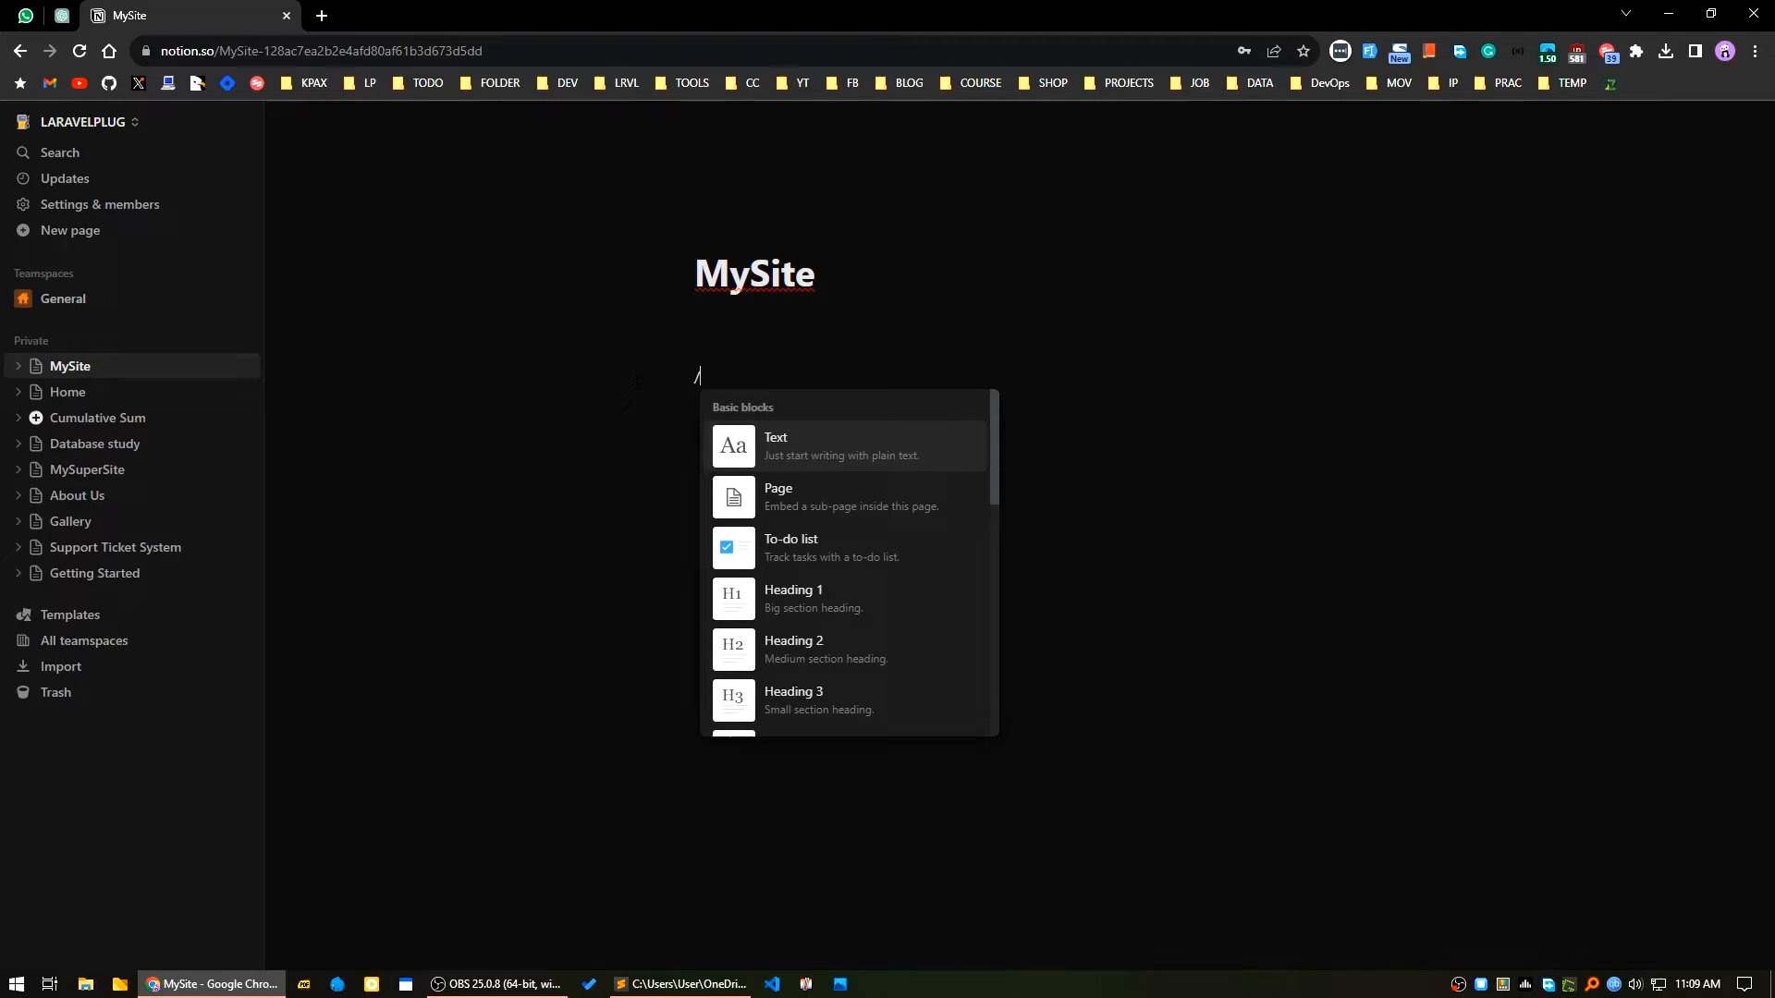
type("Quotation")
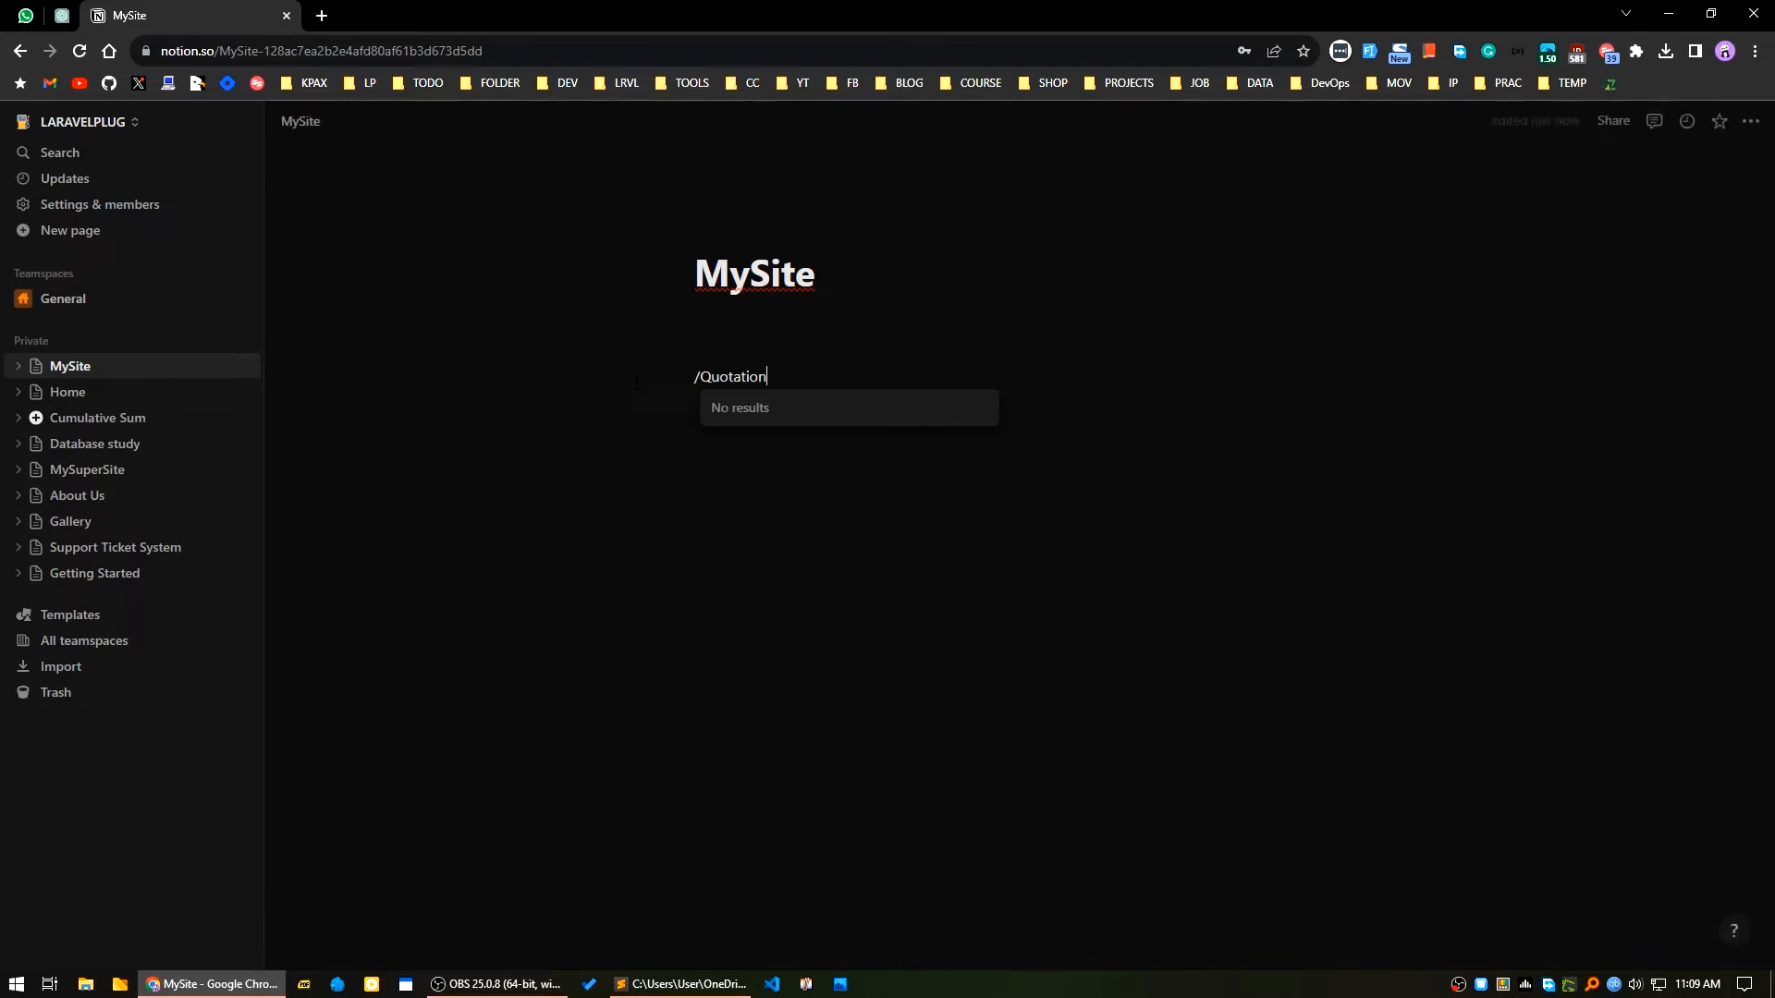
key("ctrl+BackSpace")
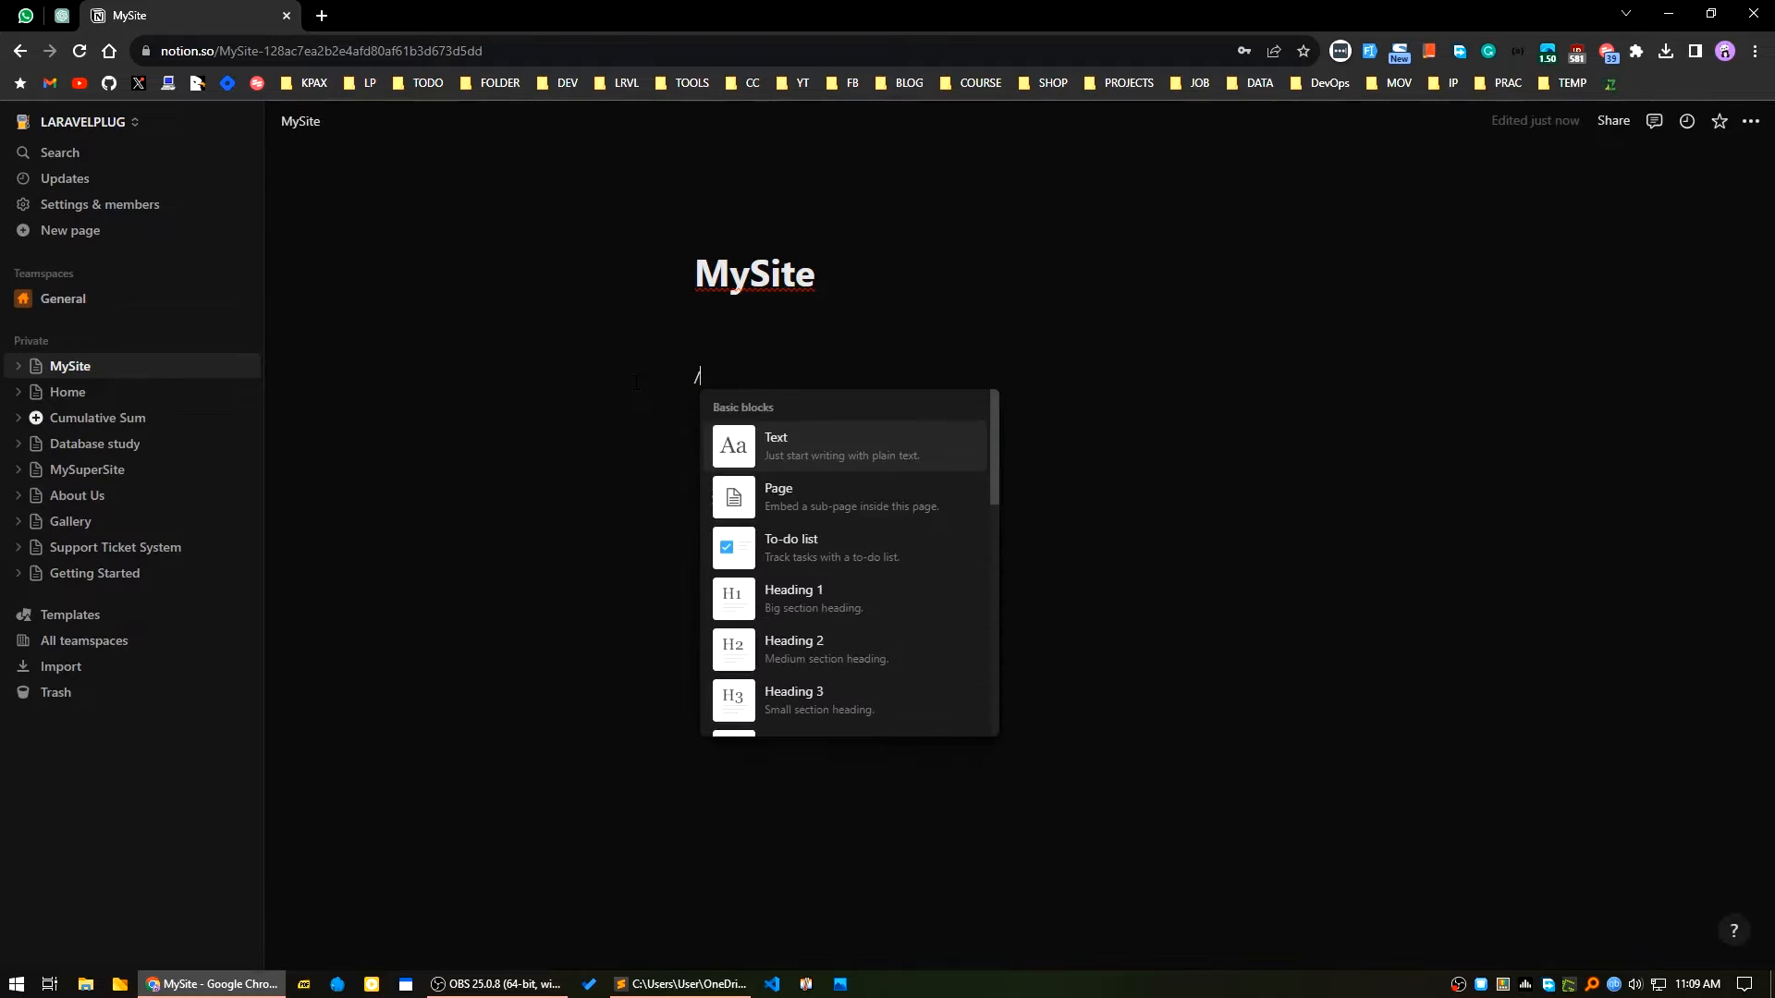
type("page")
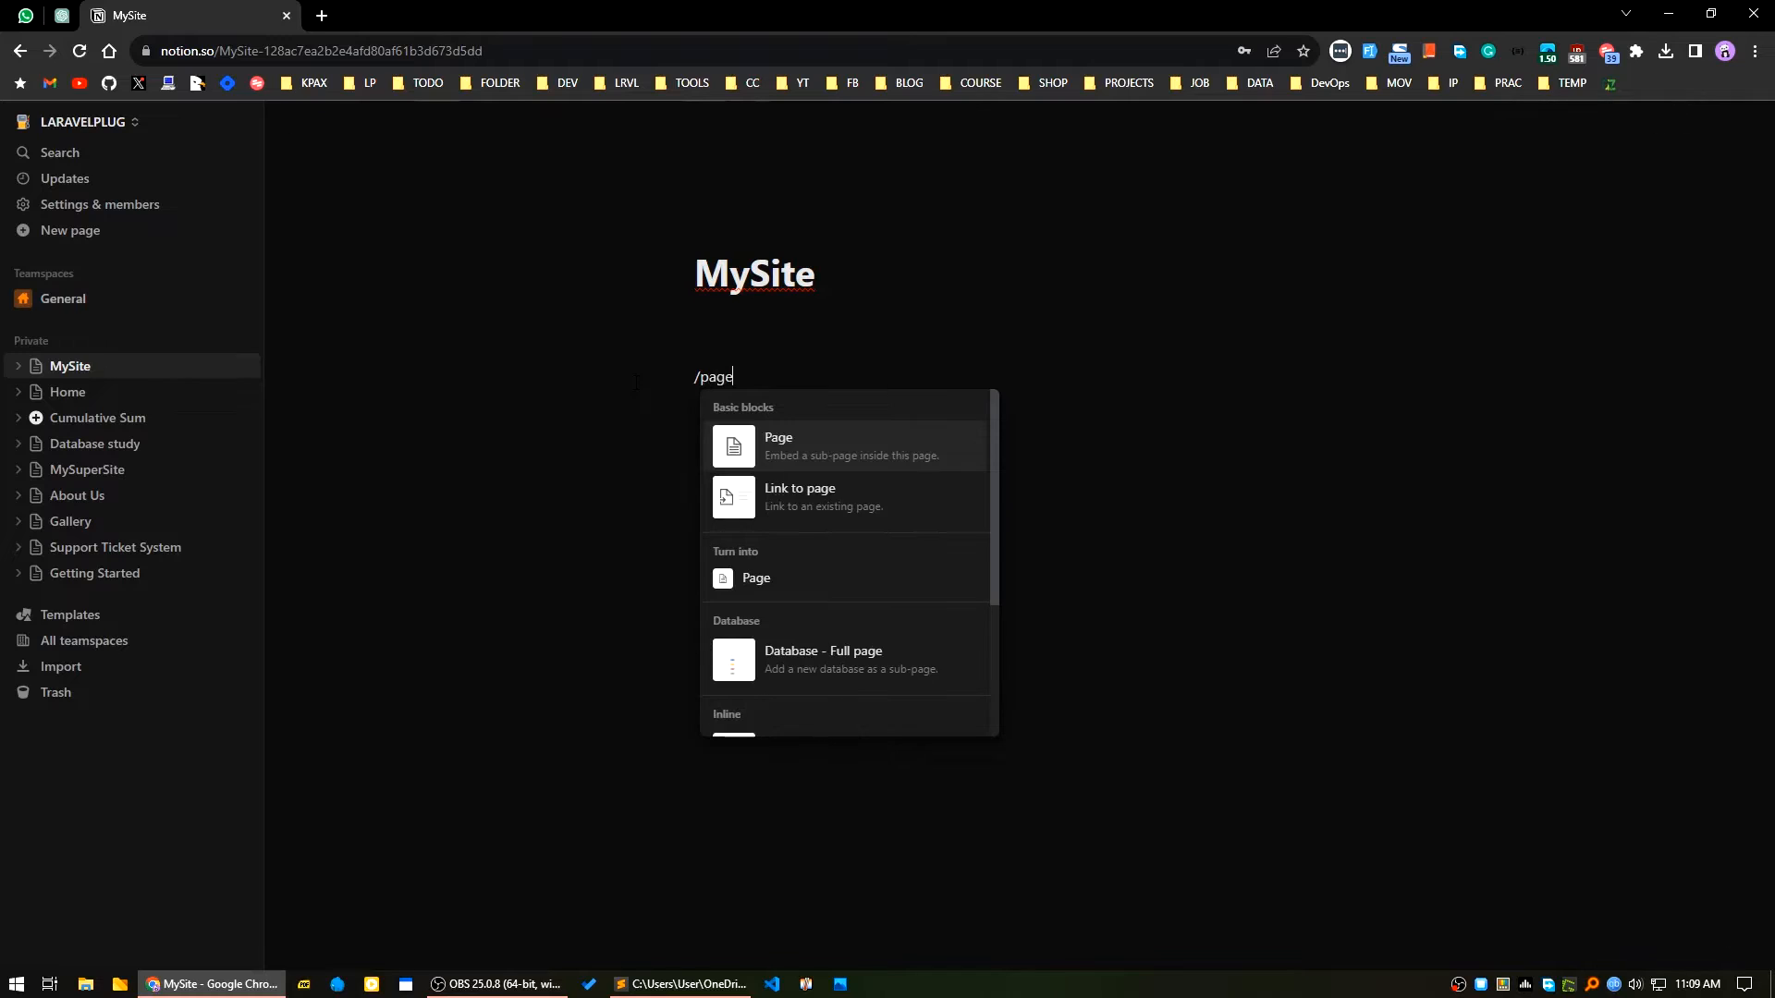
key("Return")
type("Q")
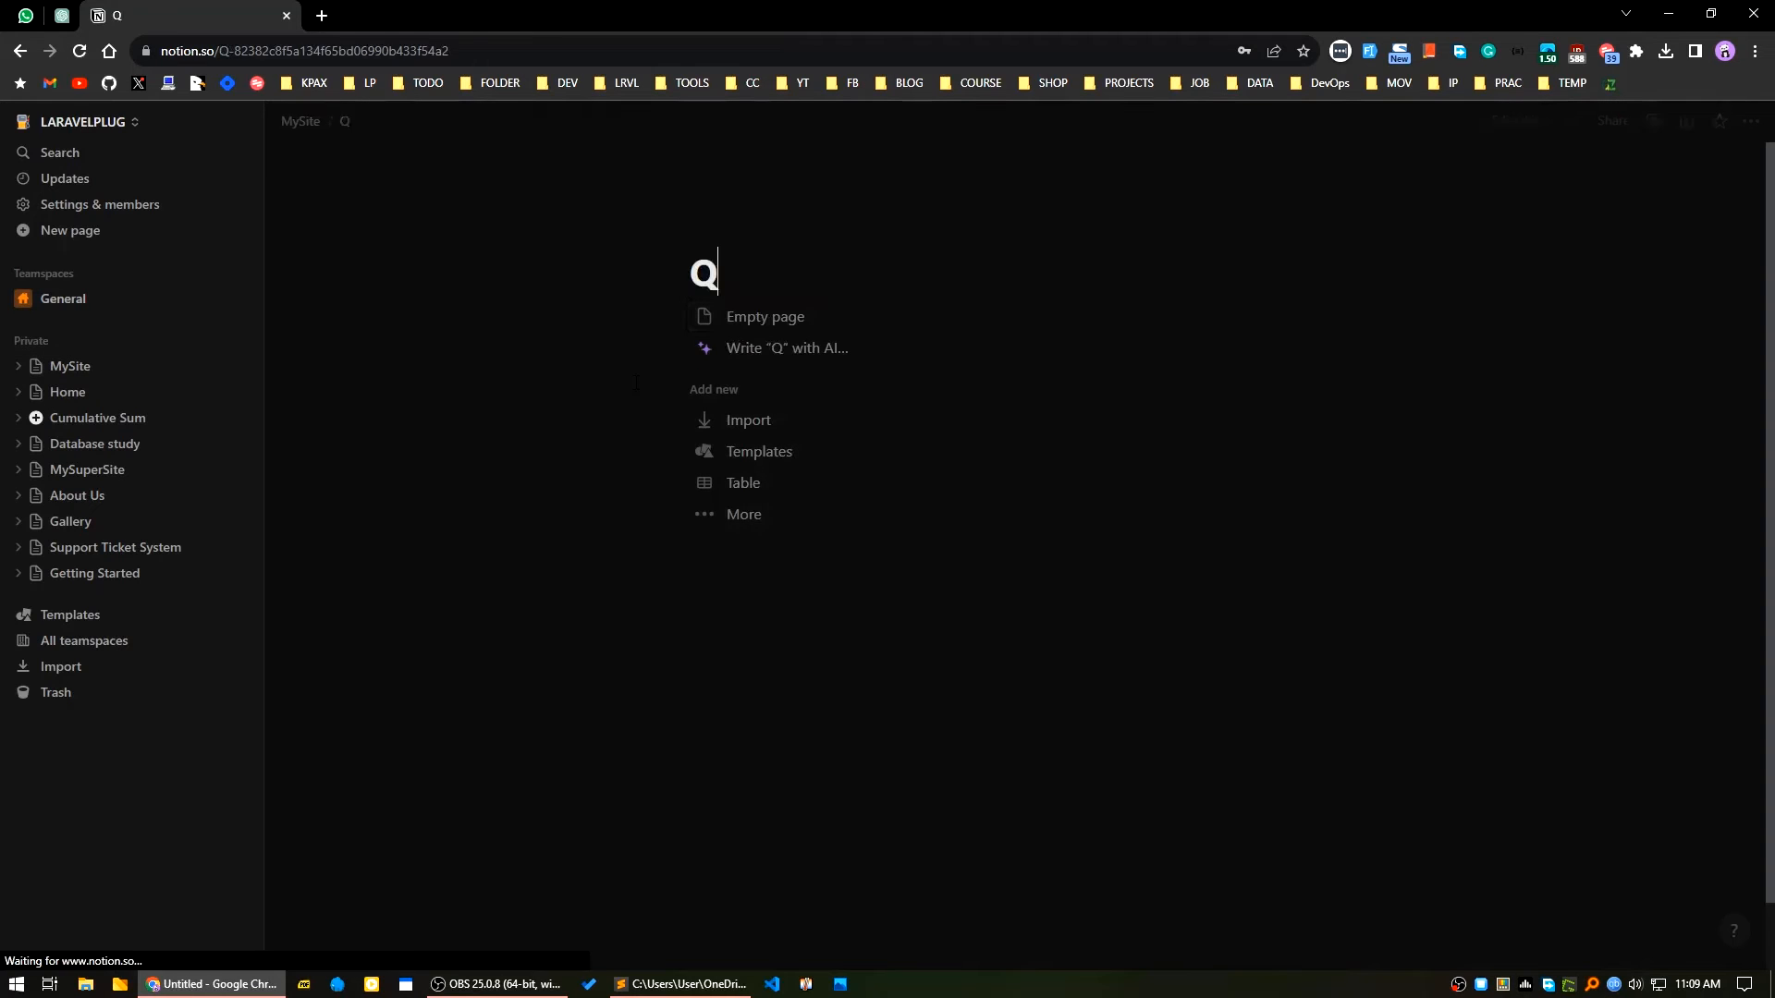
type("uotation")
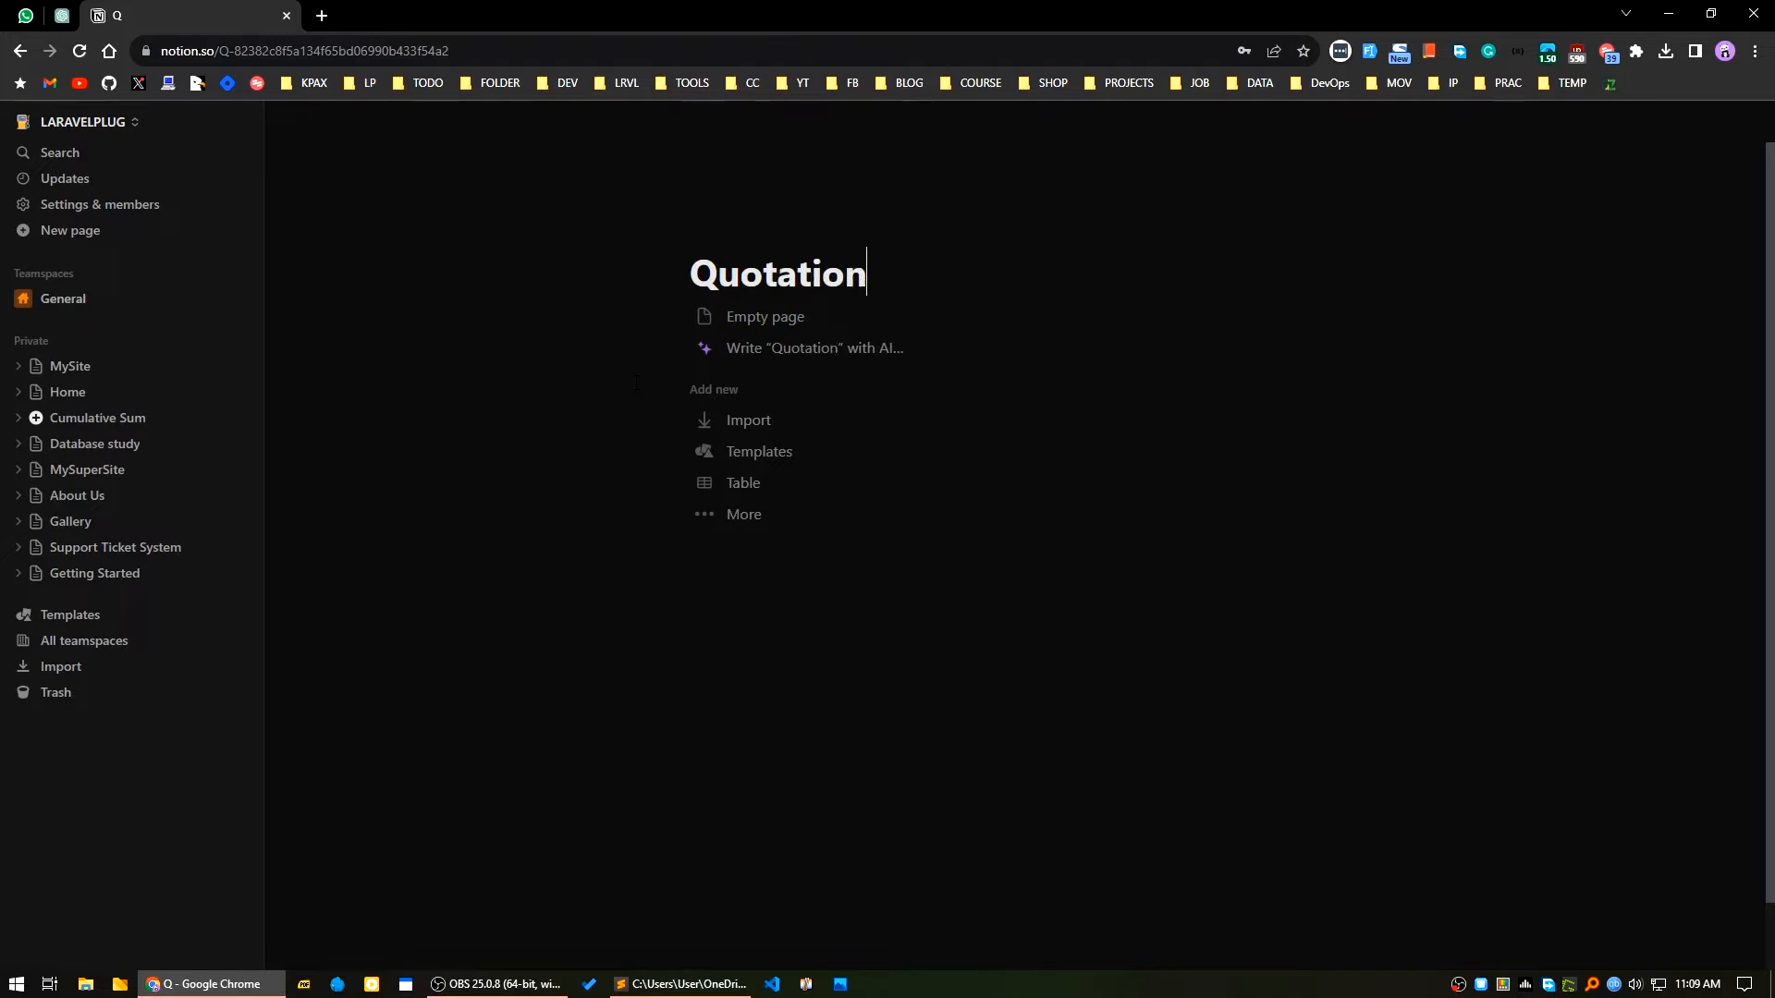
Write "This is my quotation page" in the body of the Quotation page.
key("Return")
type("This is my quatation")
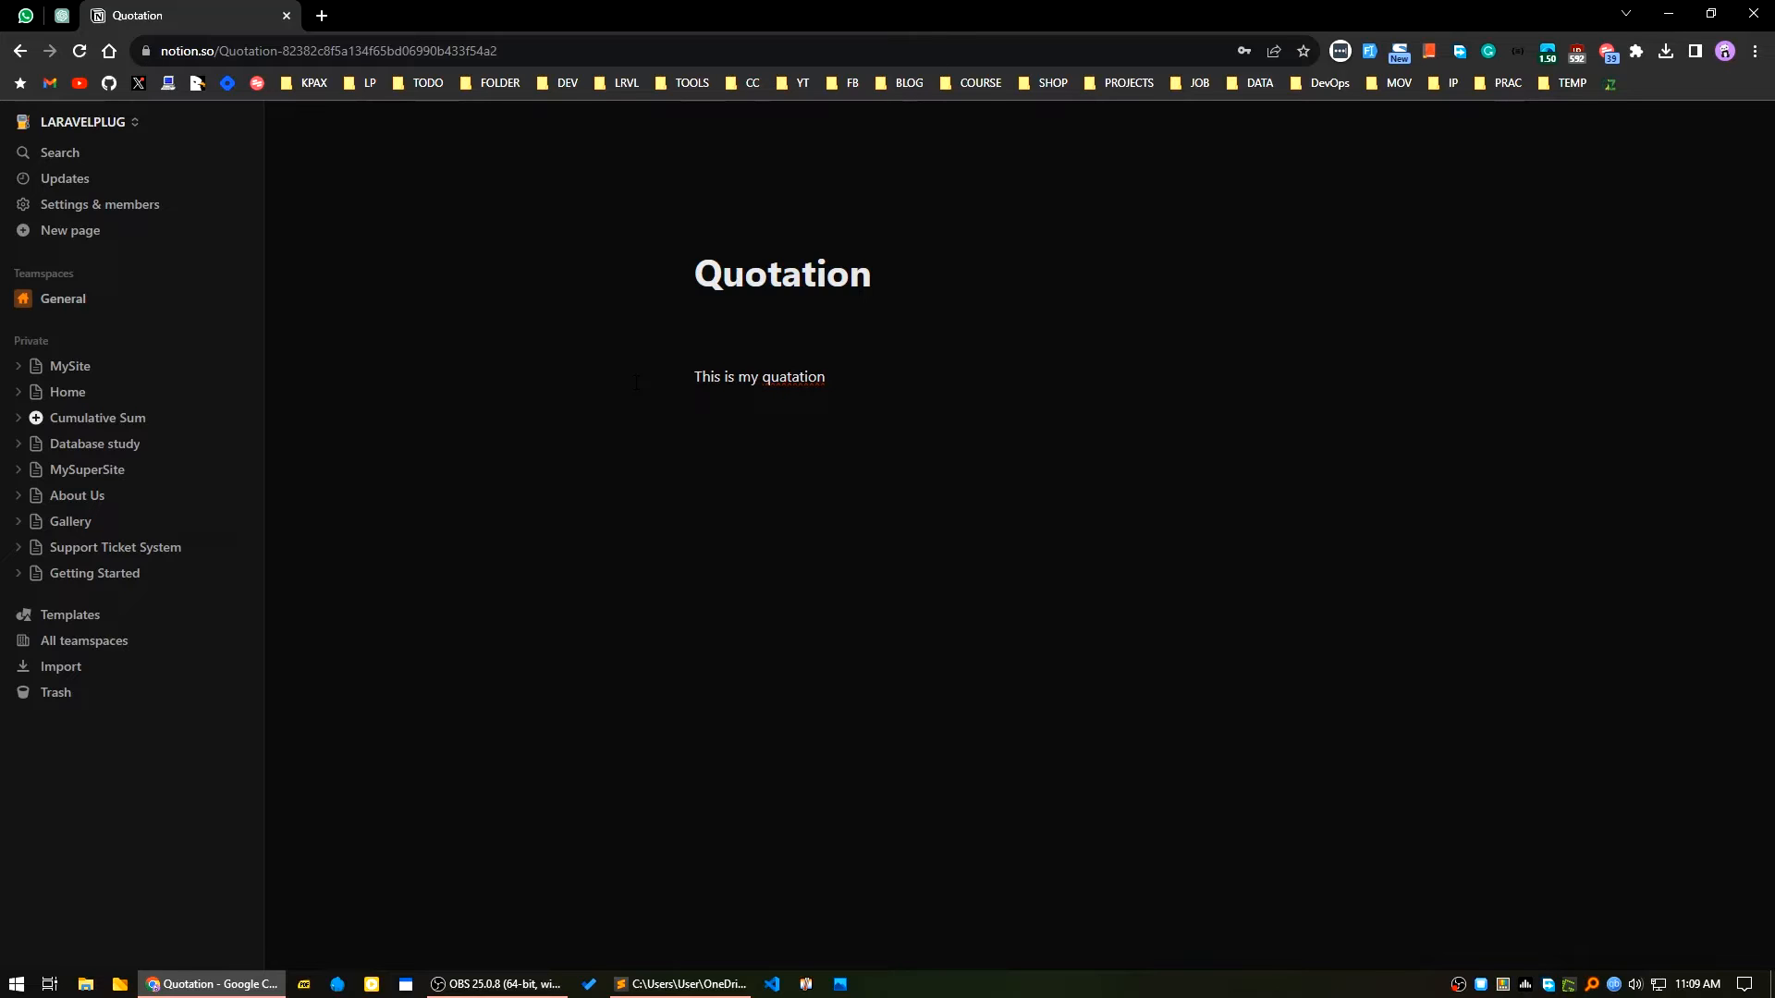
type("page")
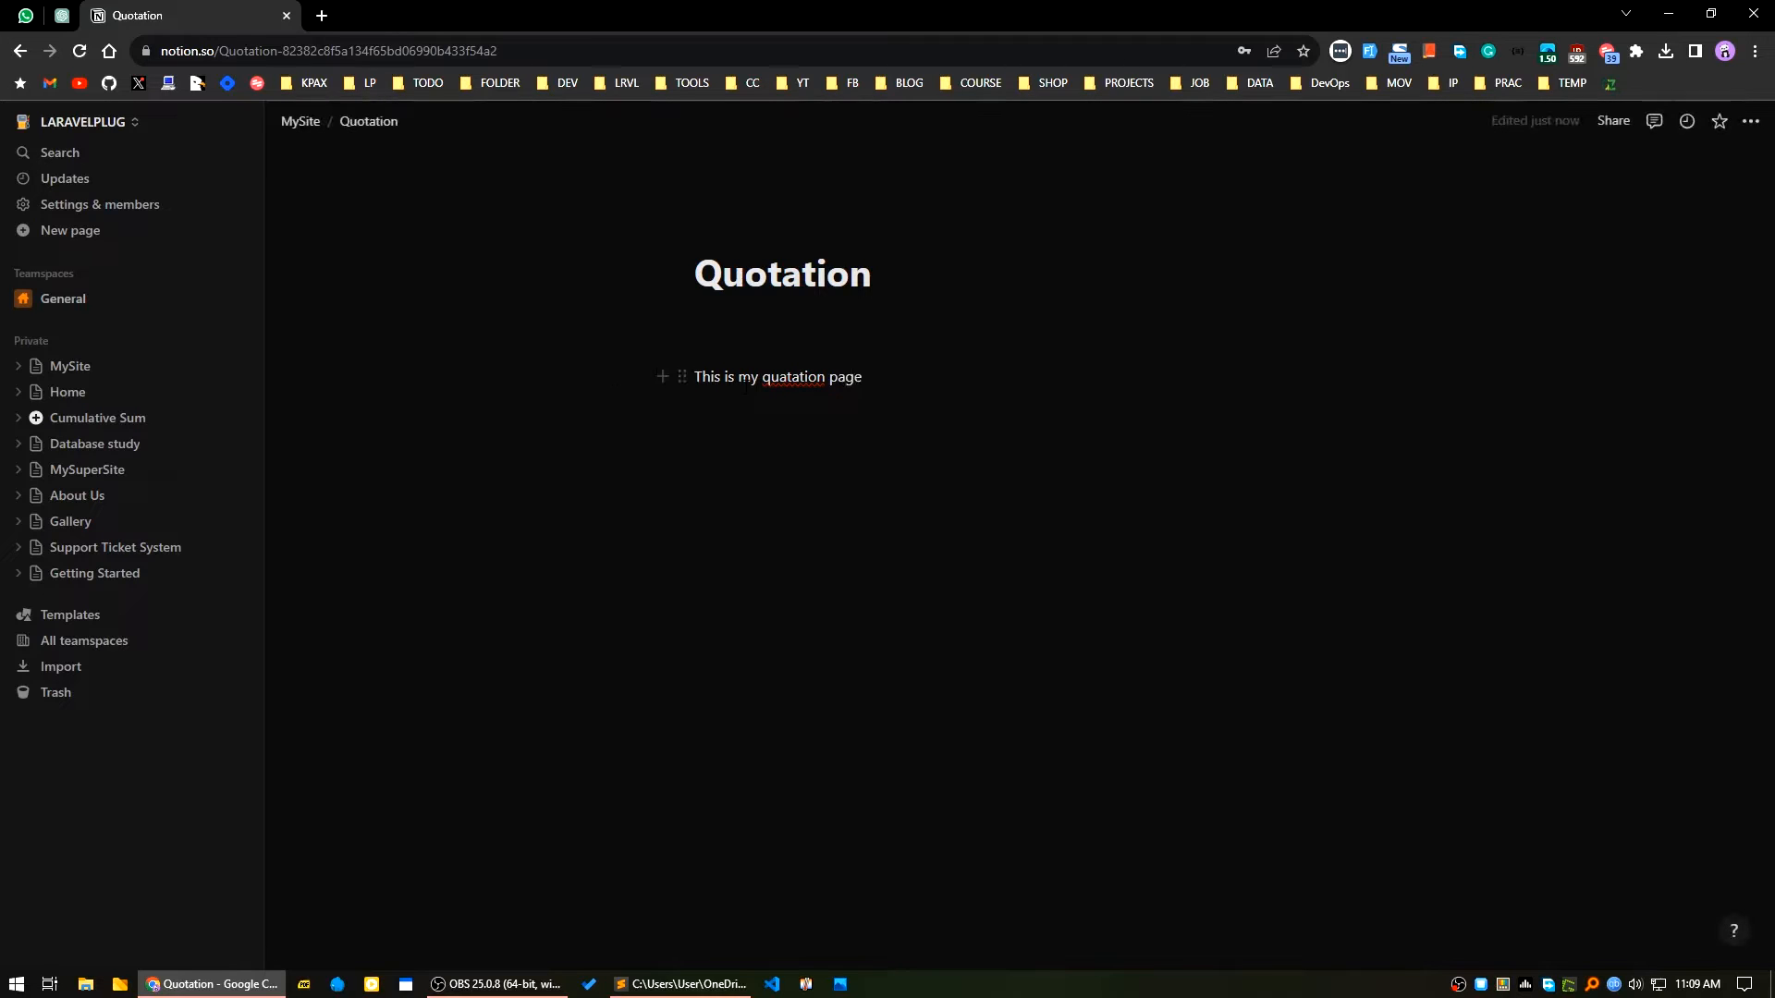
key("BackSpace")
key("BackSpace")
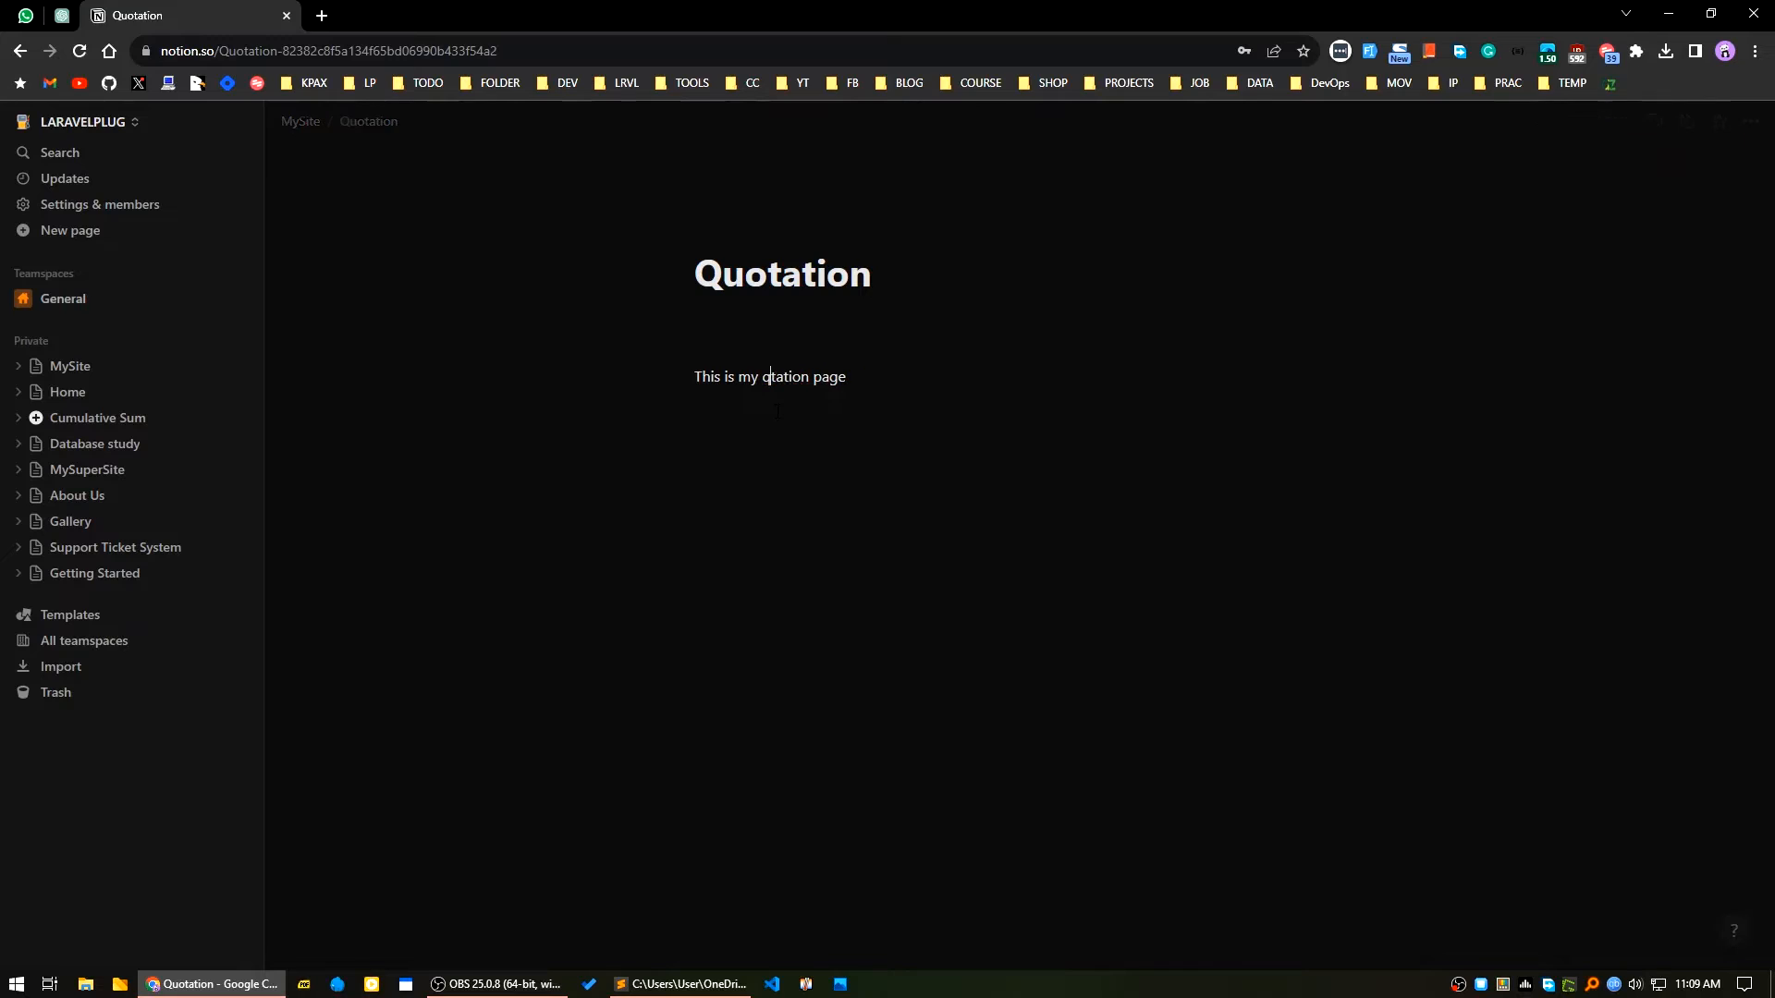
type("uo")
left_click(755, 410)
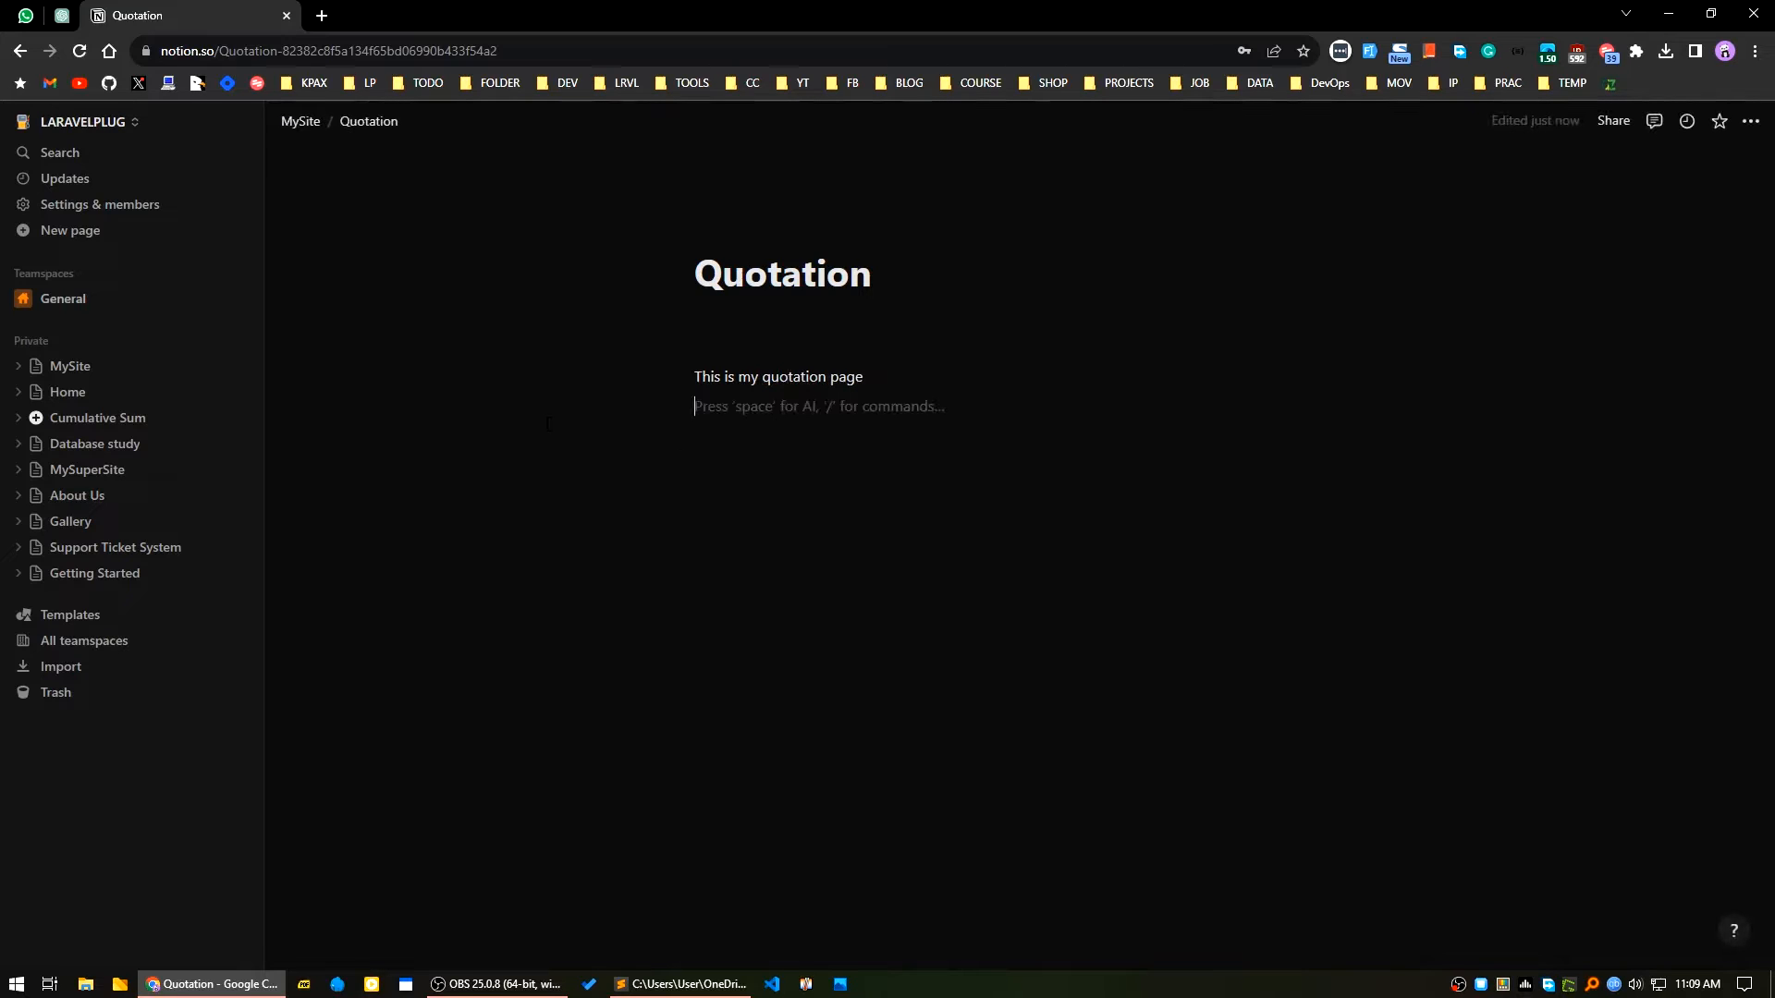
Return to MySite and embed an empty sub-page titled Contact below the Quotation page.
left_click(300, 122)
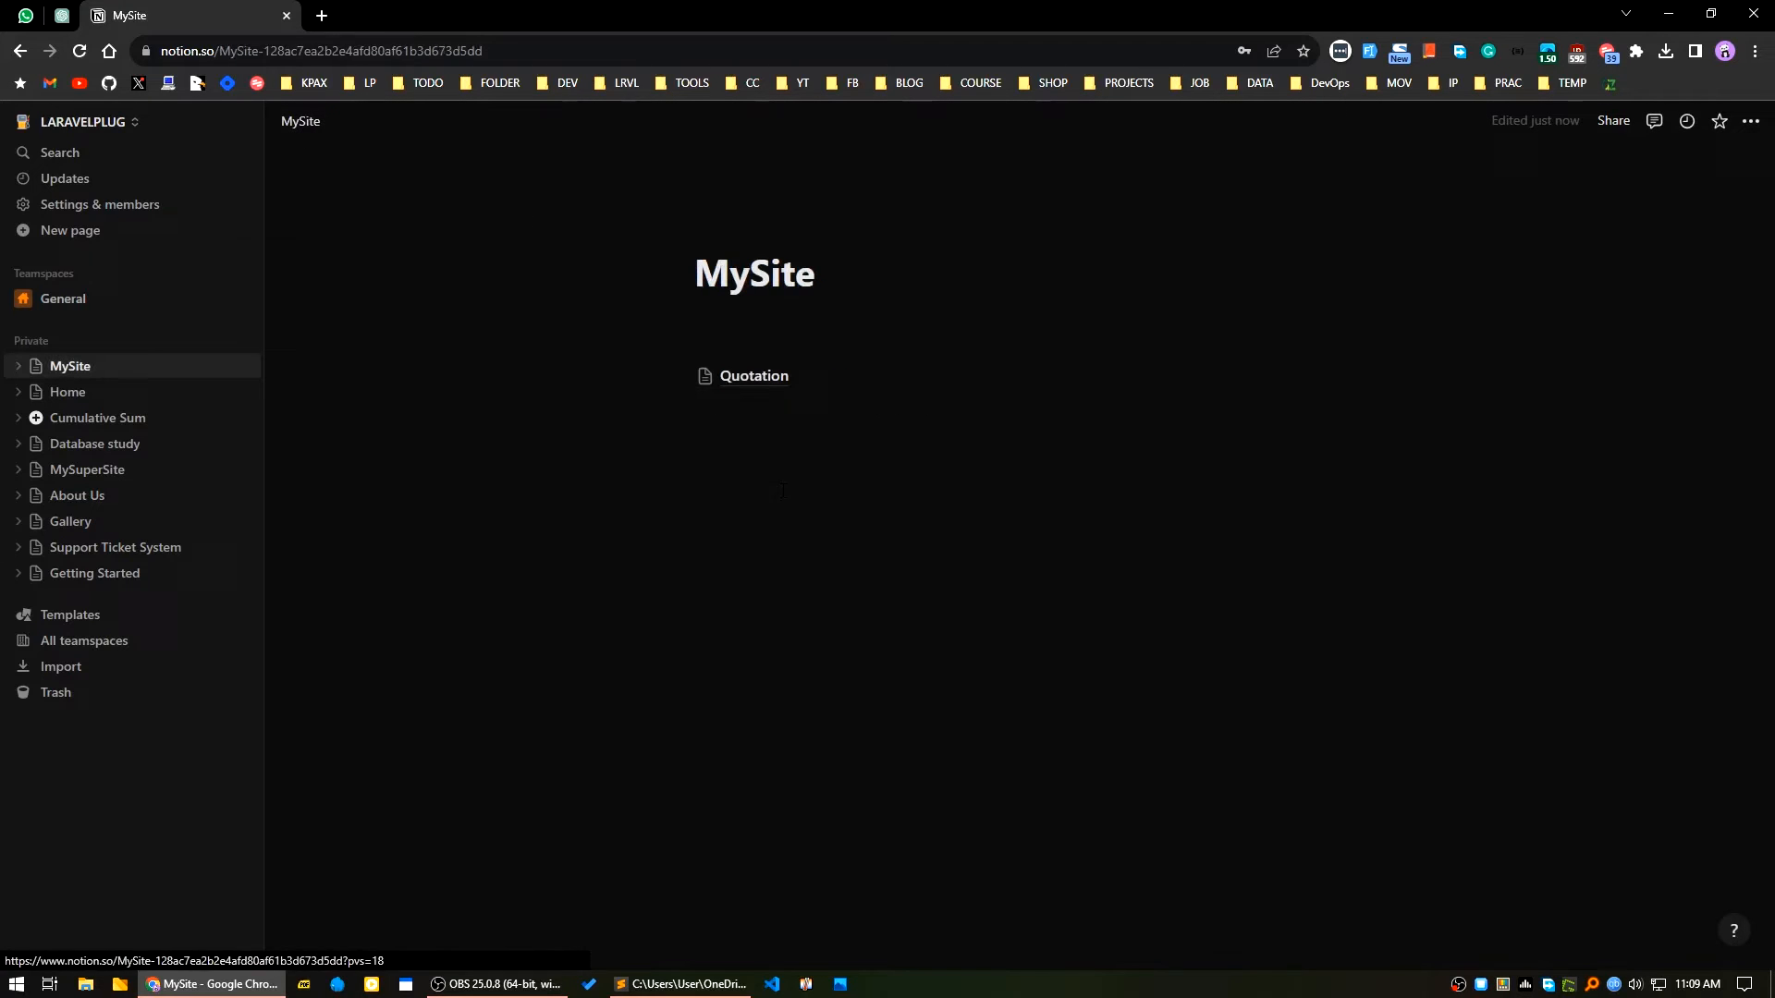
left_click(759, 421)
type("/page")
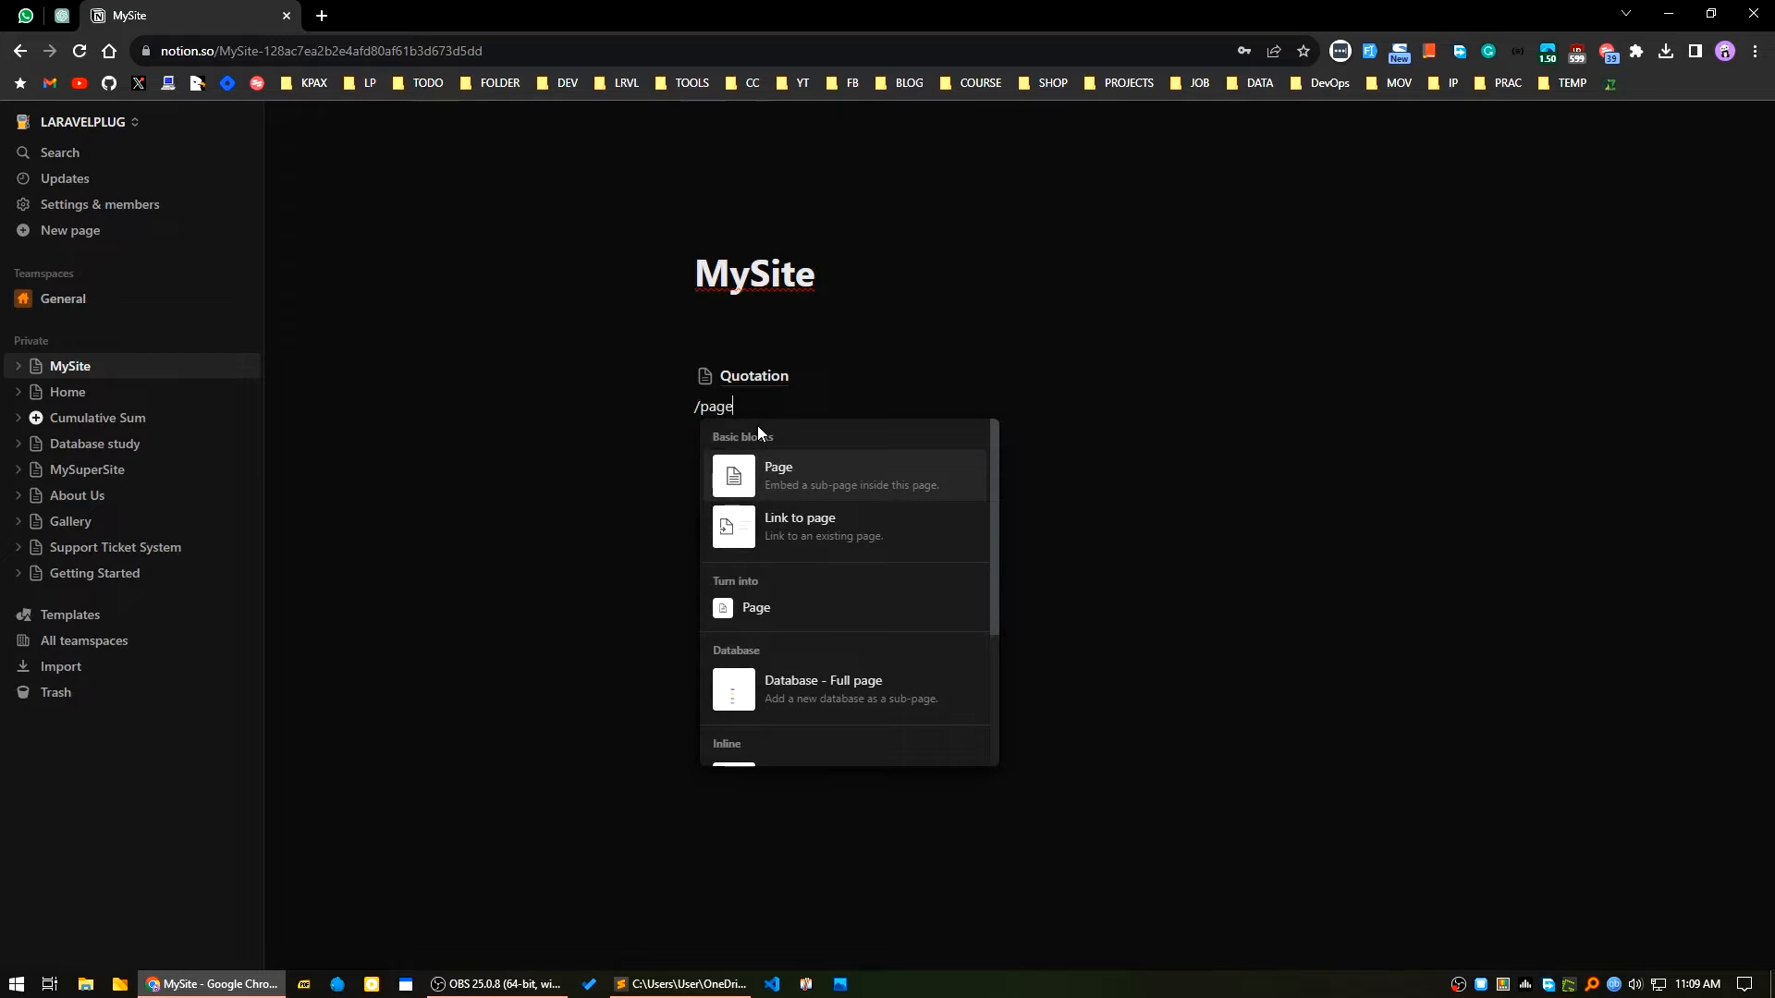
key("Return")
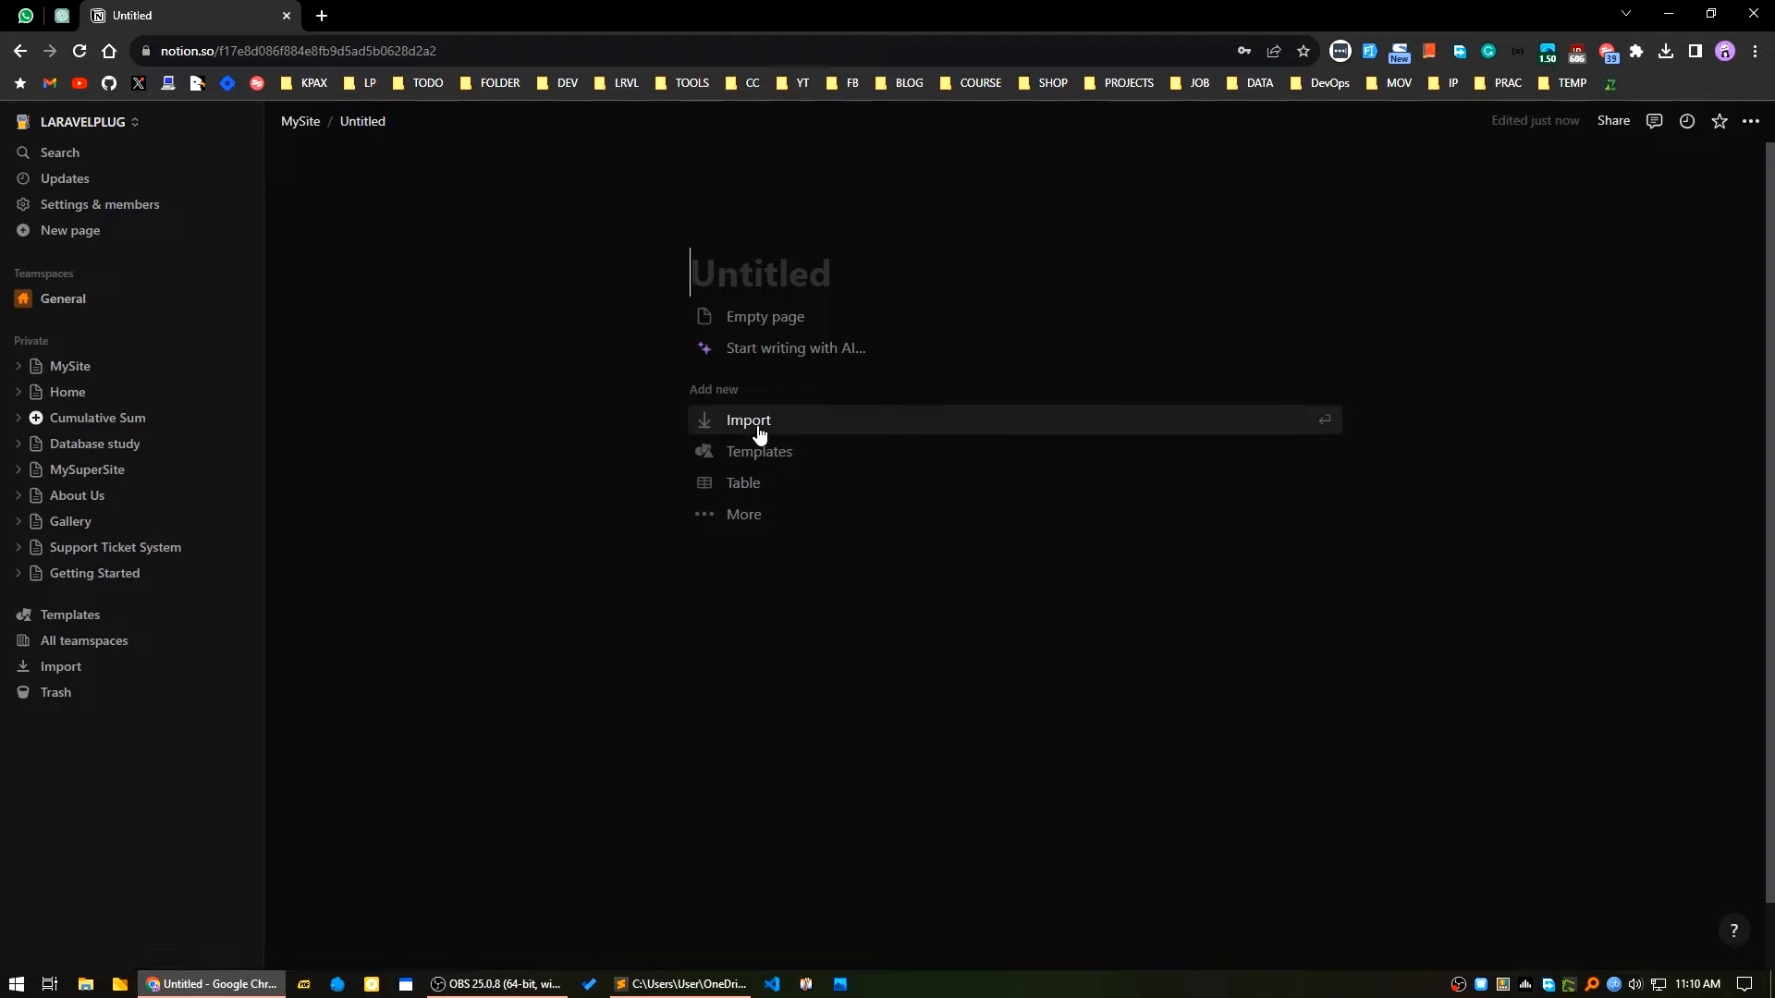
type("Contact")
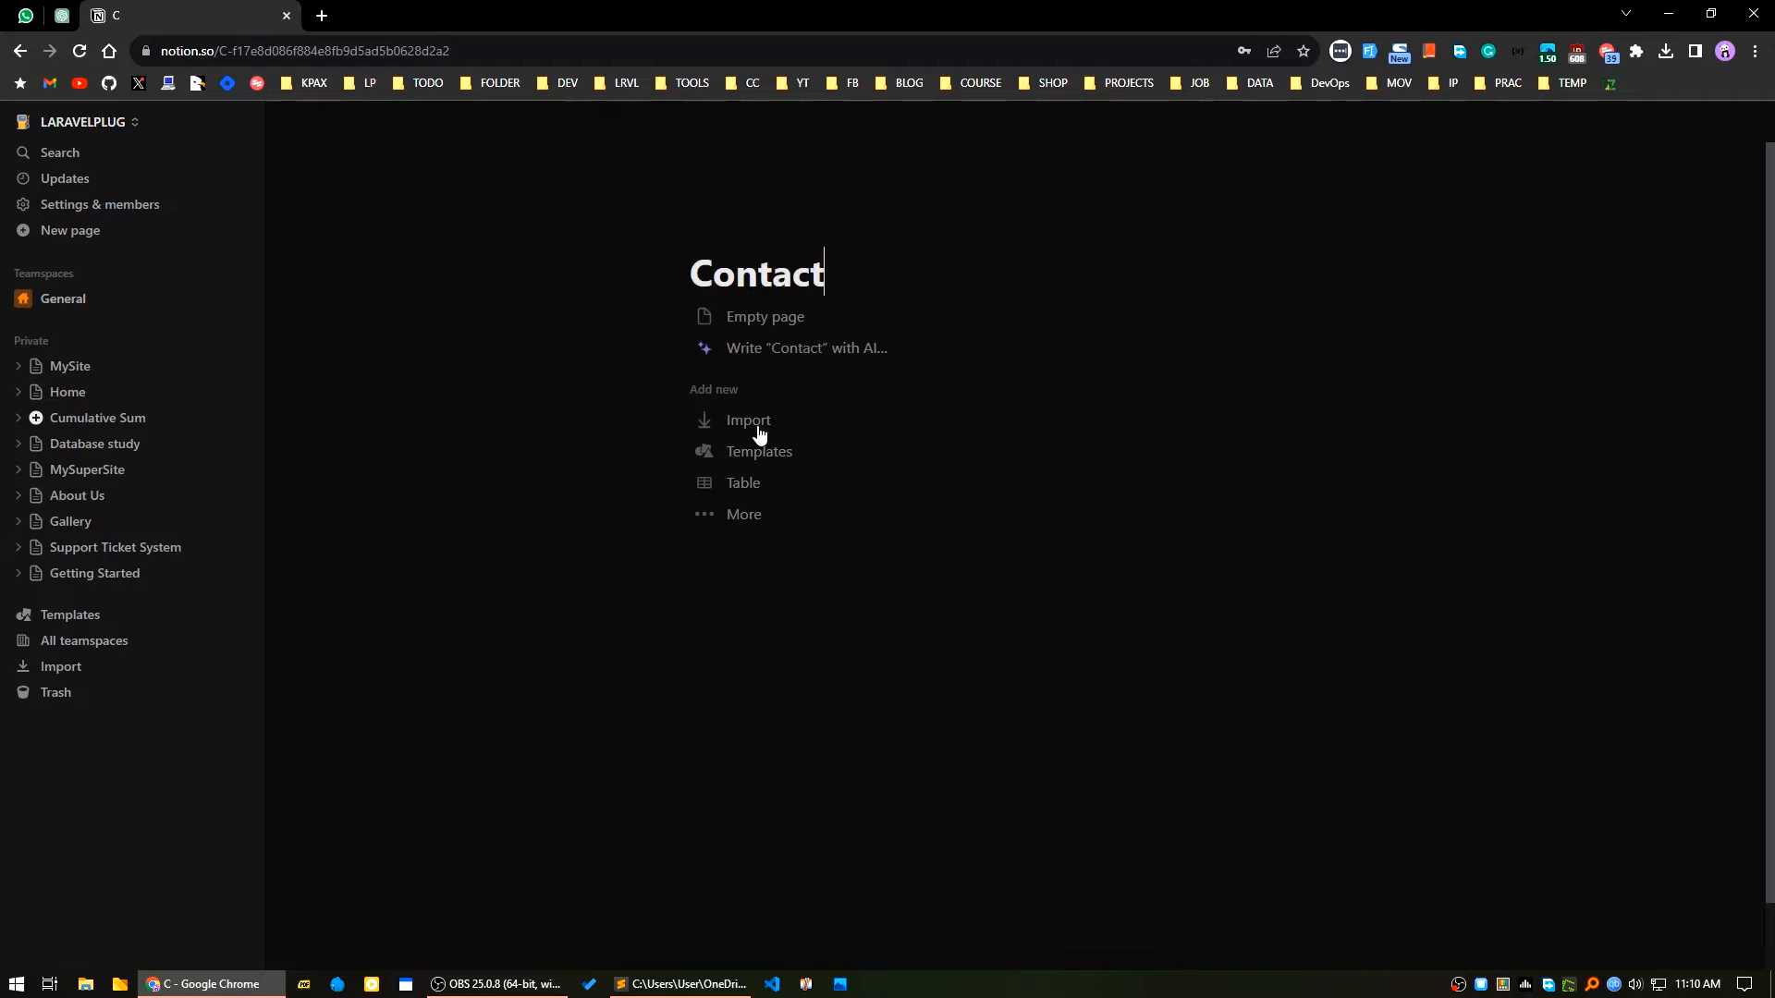
left_click(772, 317)
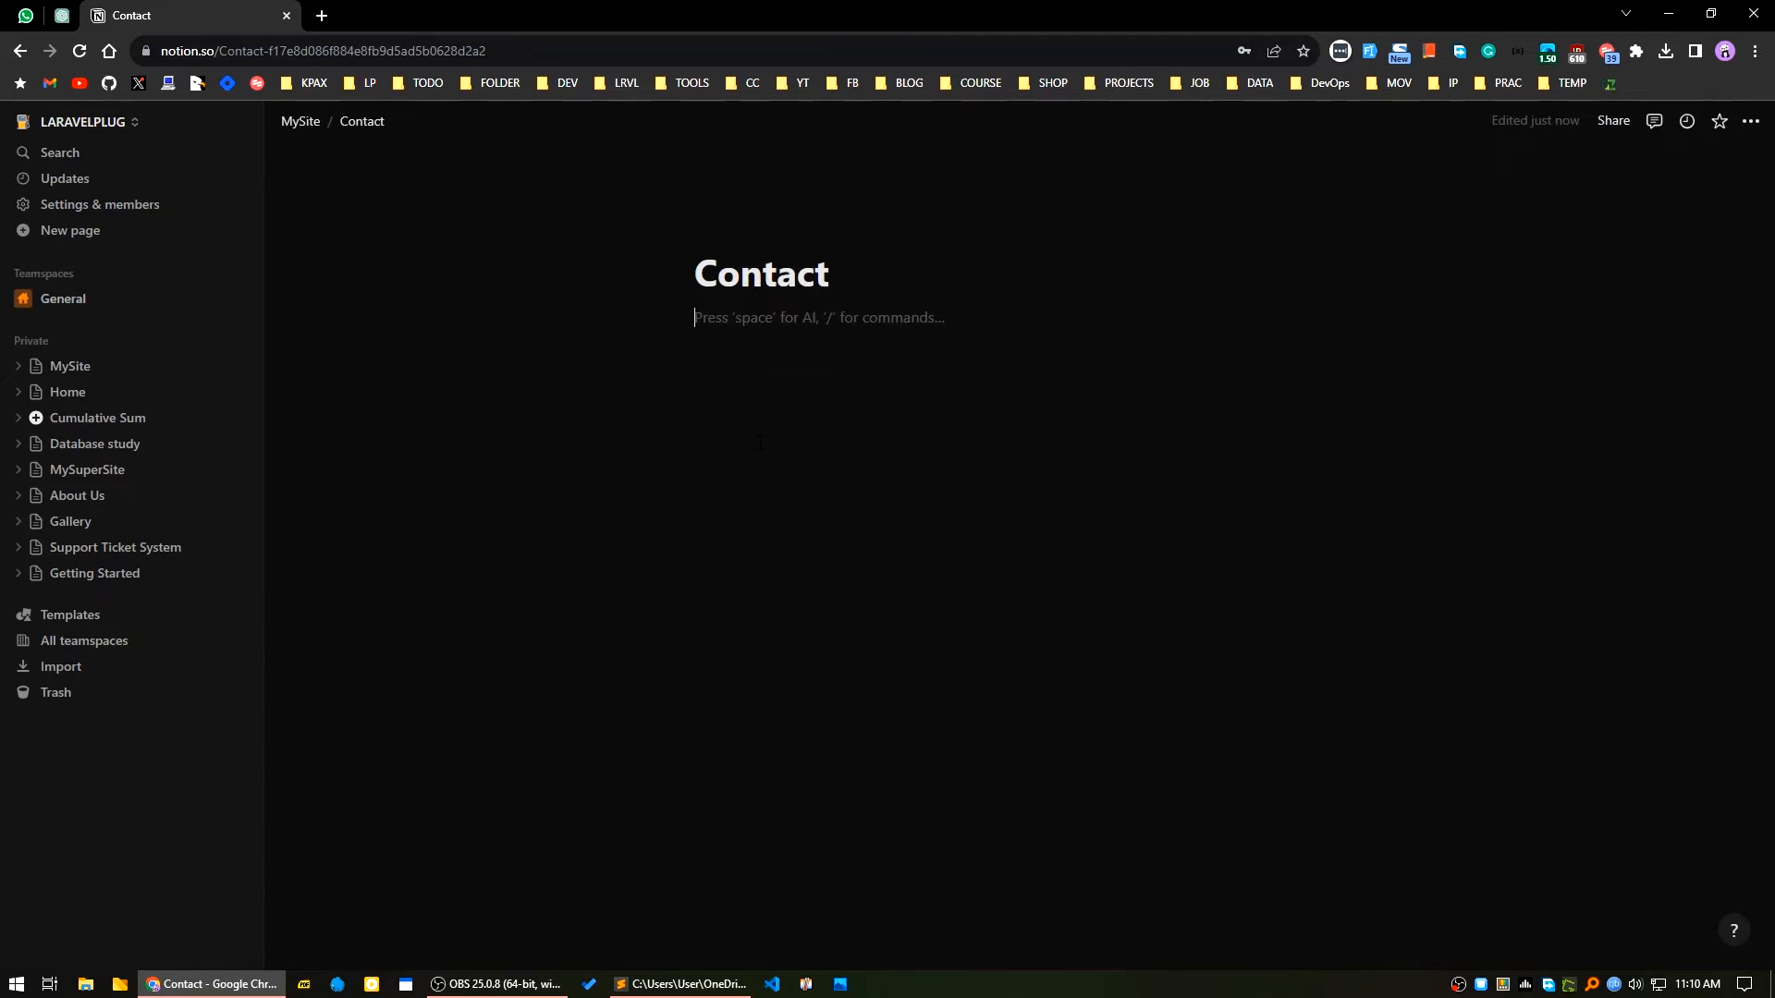
Write "This is Contact page" in the body of the Contact page.
type("T")
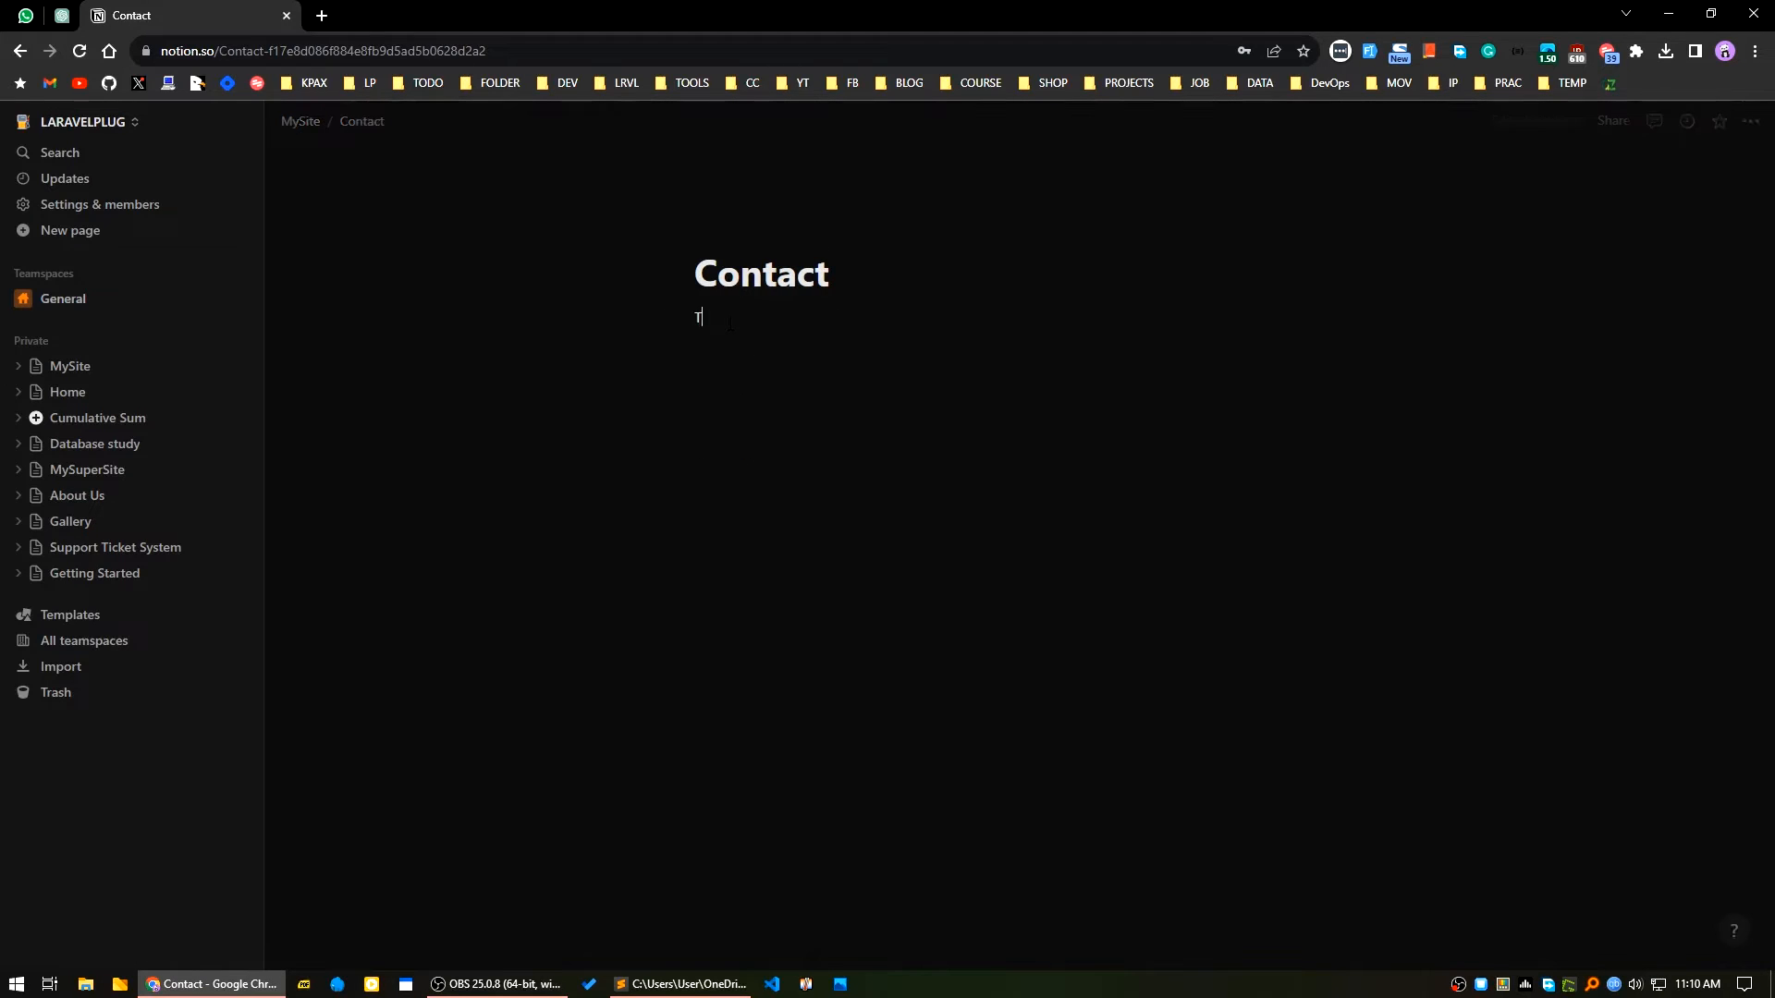
type("his is Contact page")
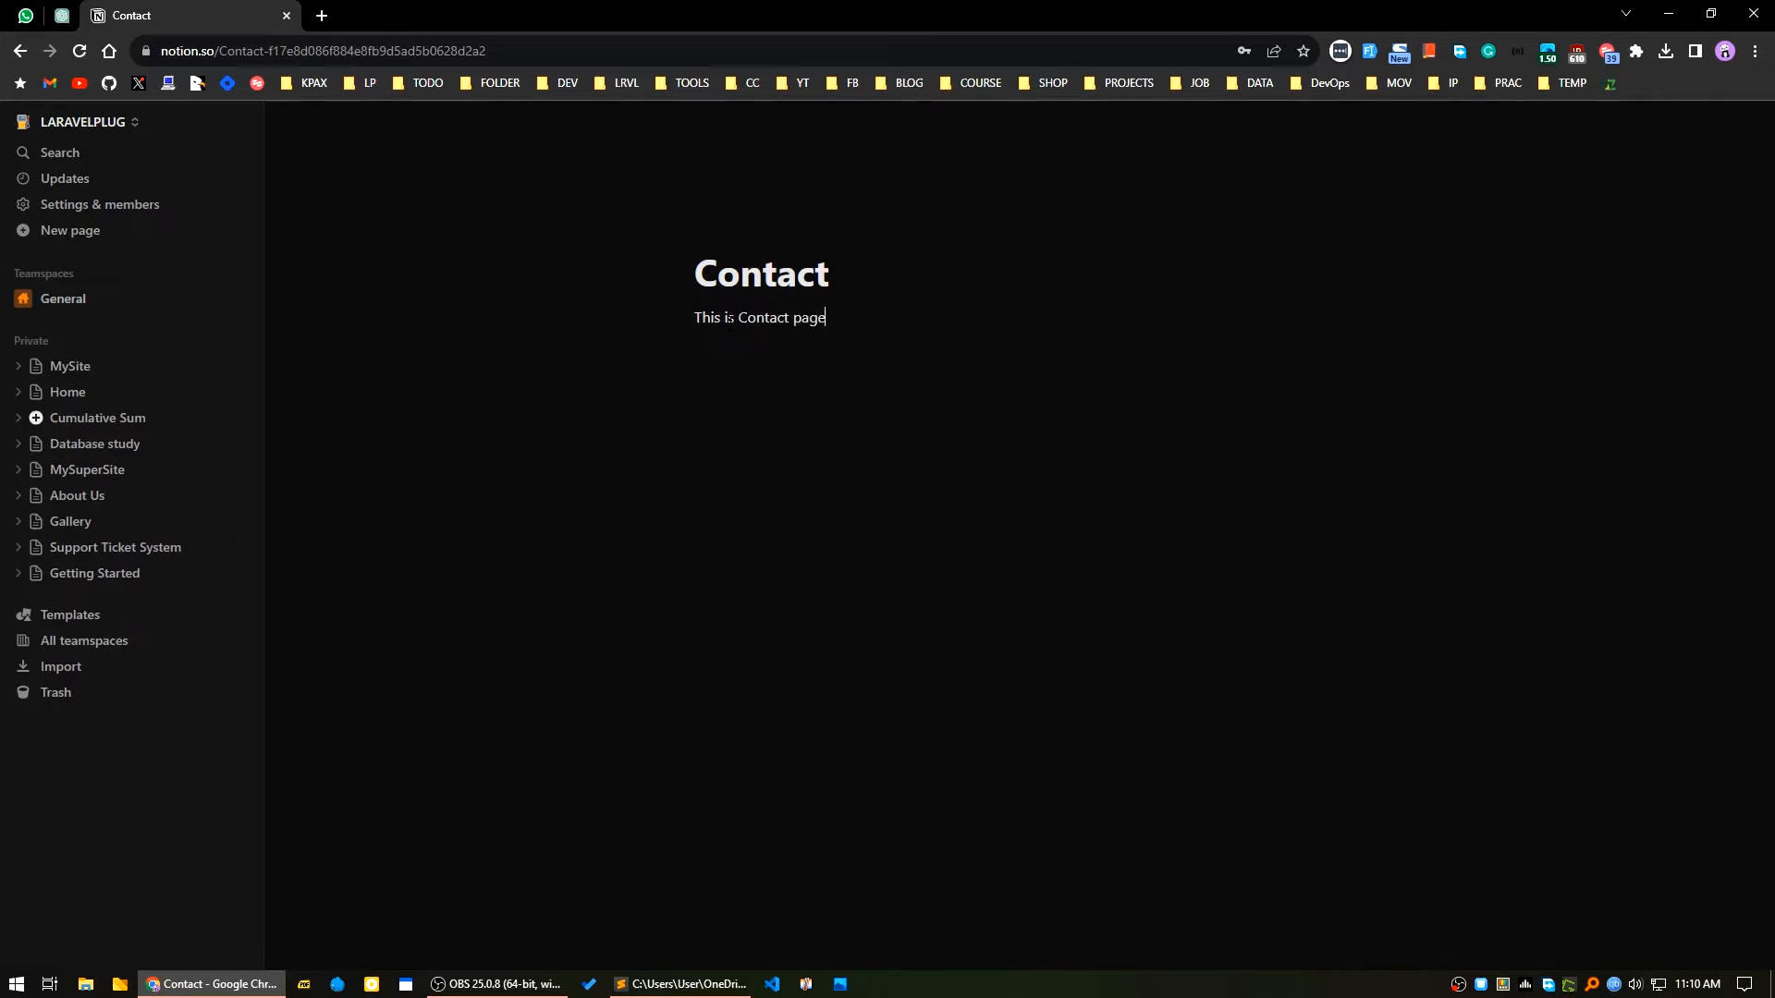
key("Return")
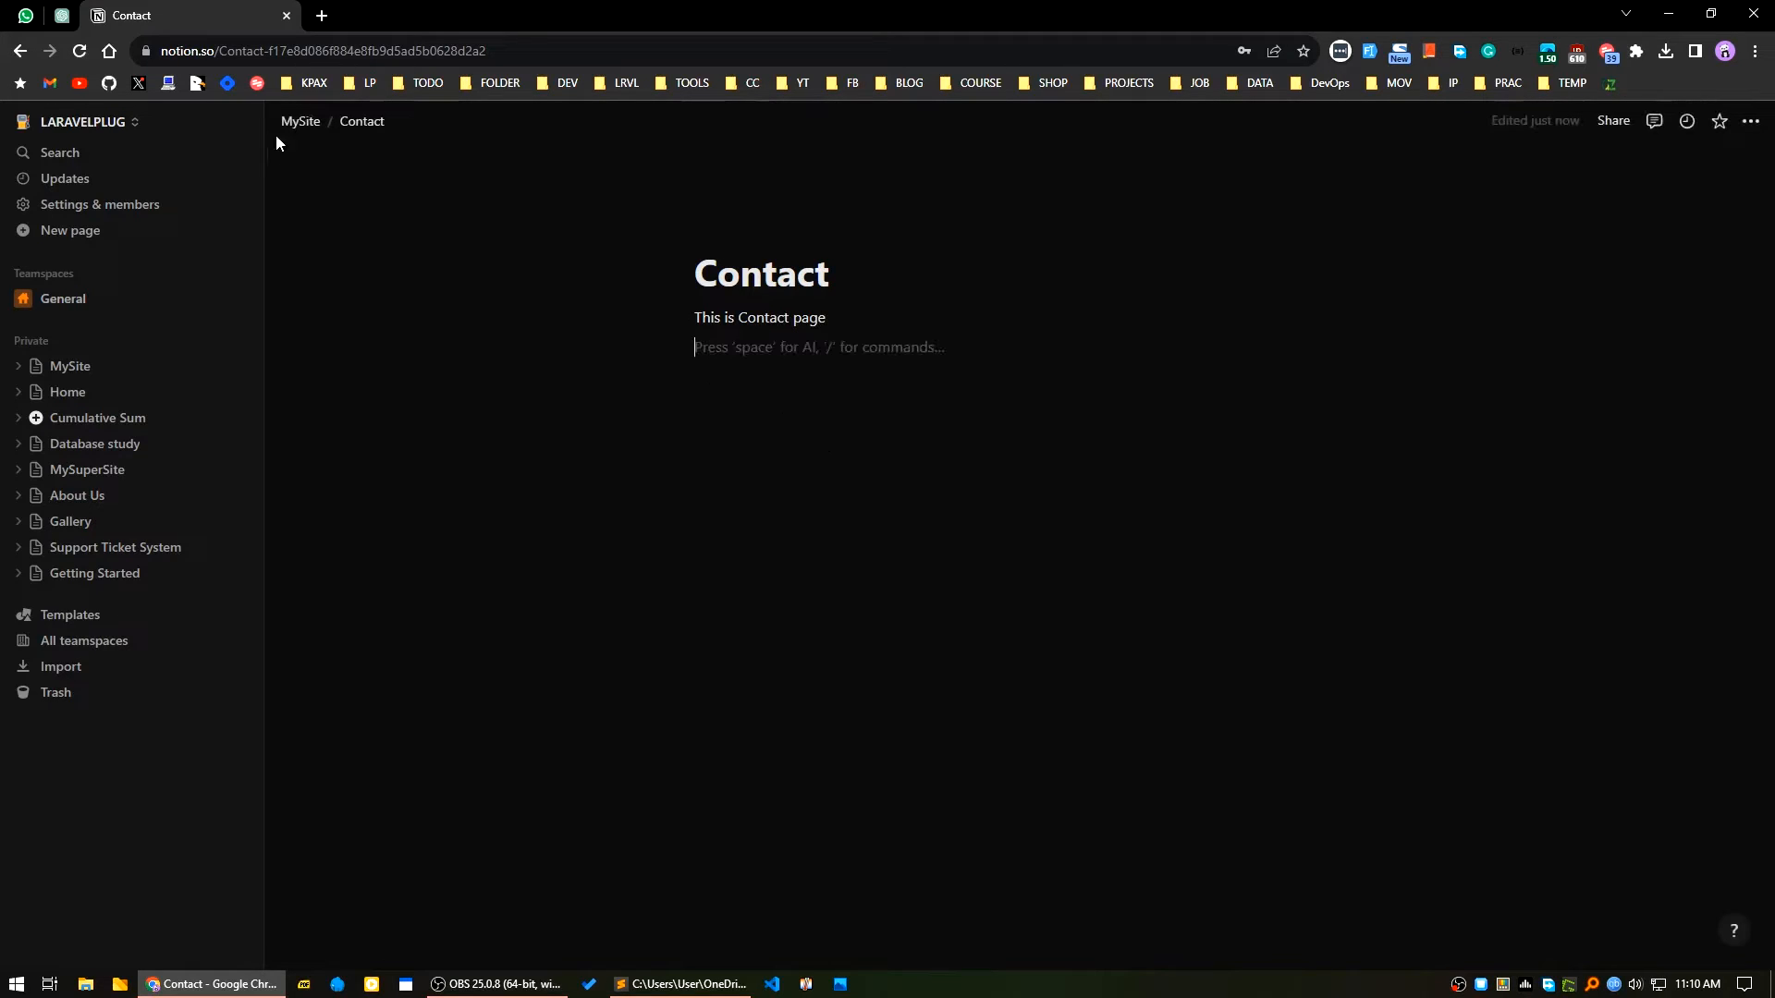
Add a teddy bear icon to the Contact page and a bowling icon to the parent MySite page.
left_click(726, 231)
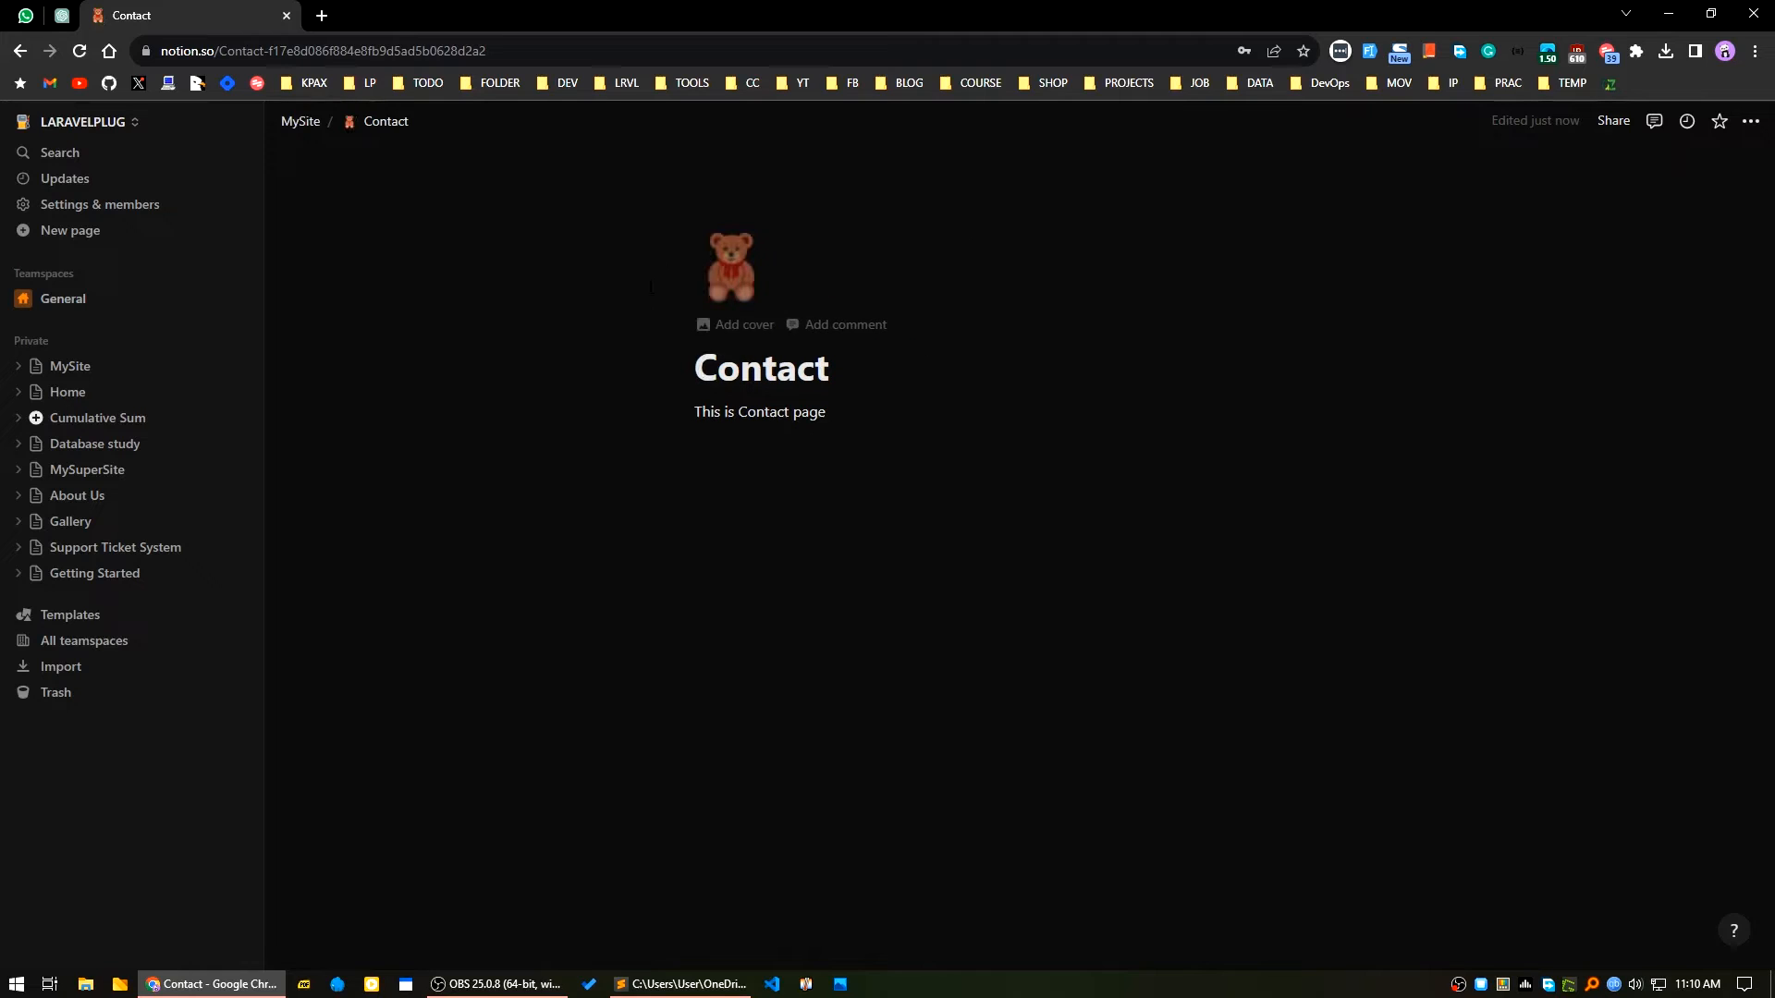
left_click(311, 127)
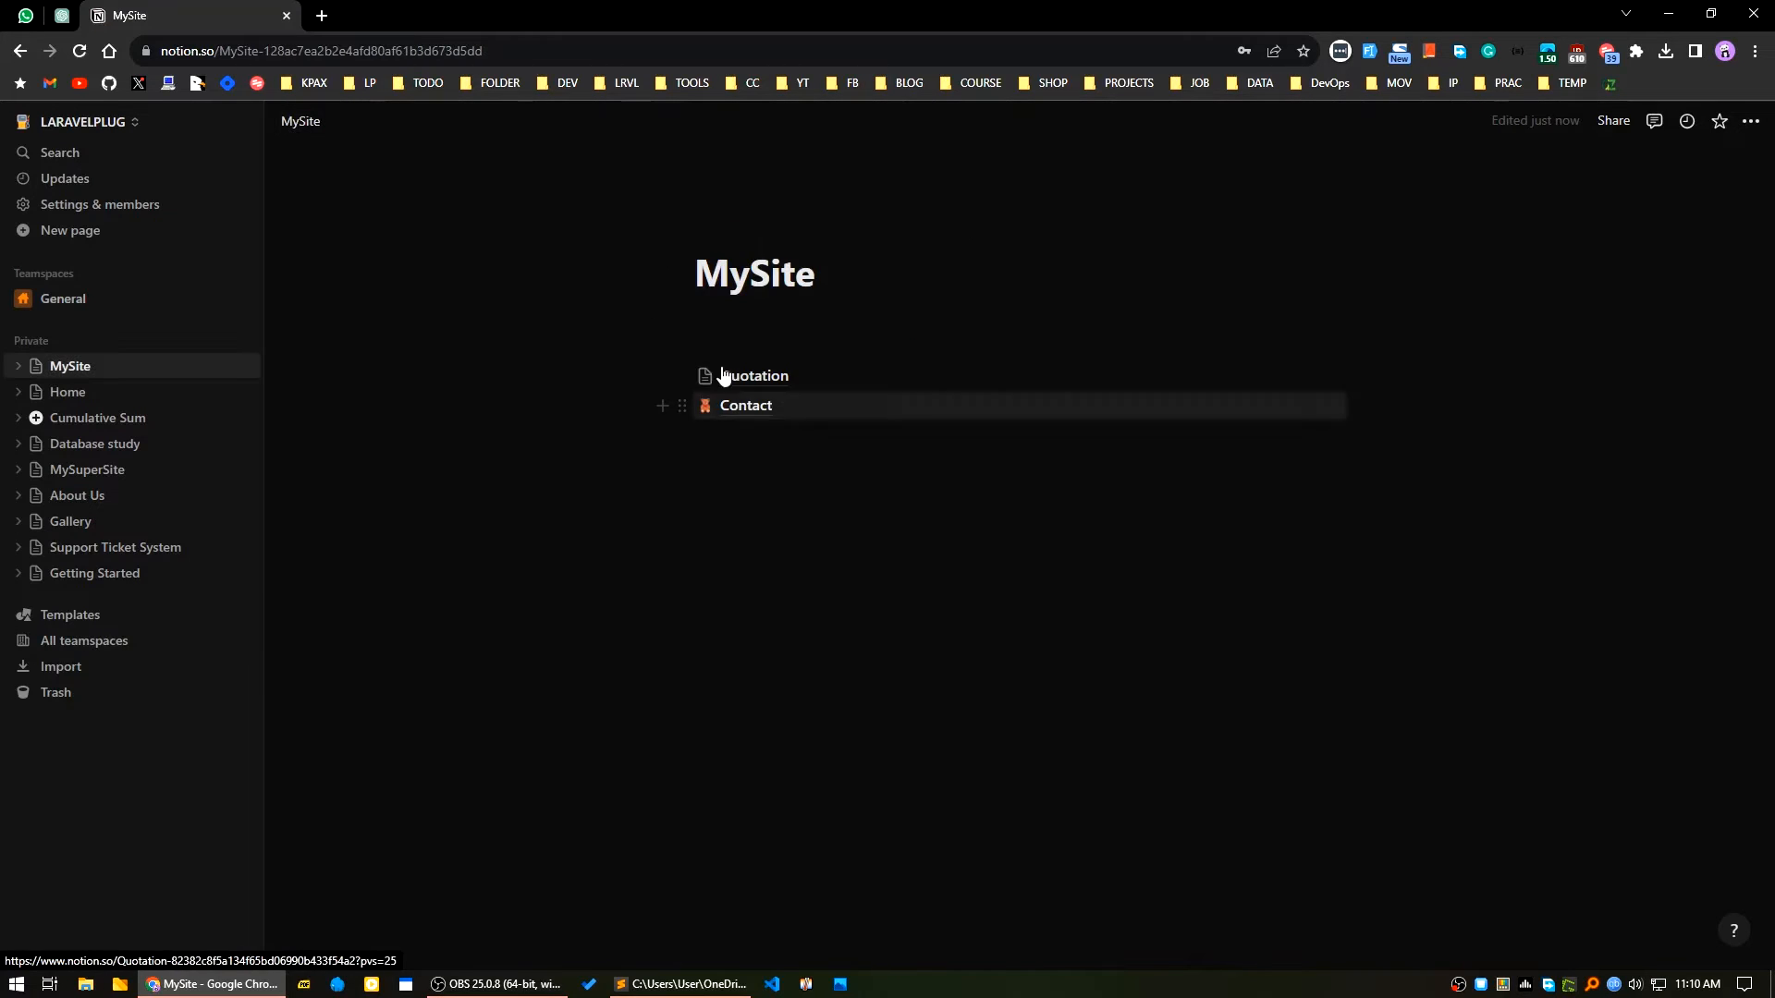
left_click(728, 242)
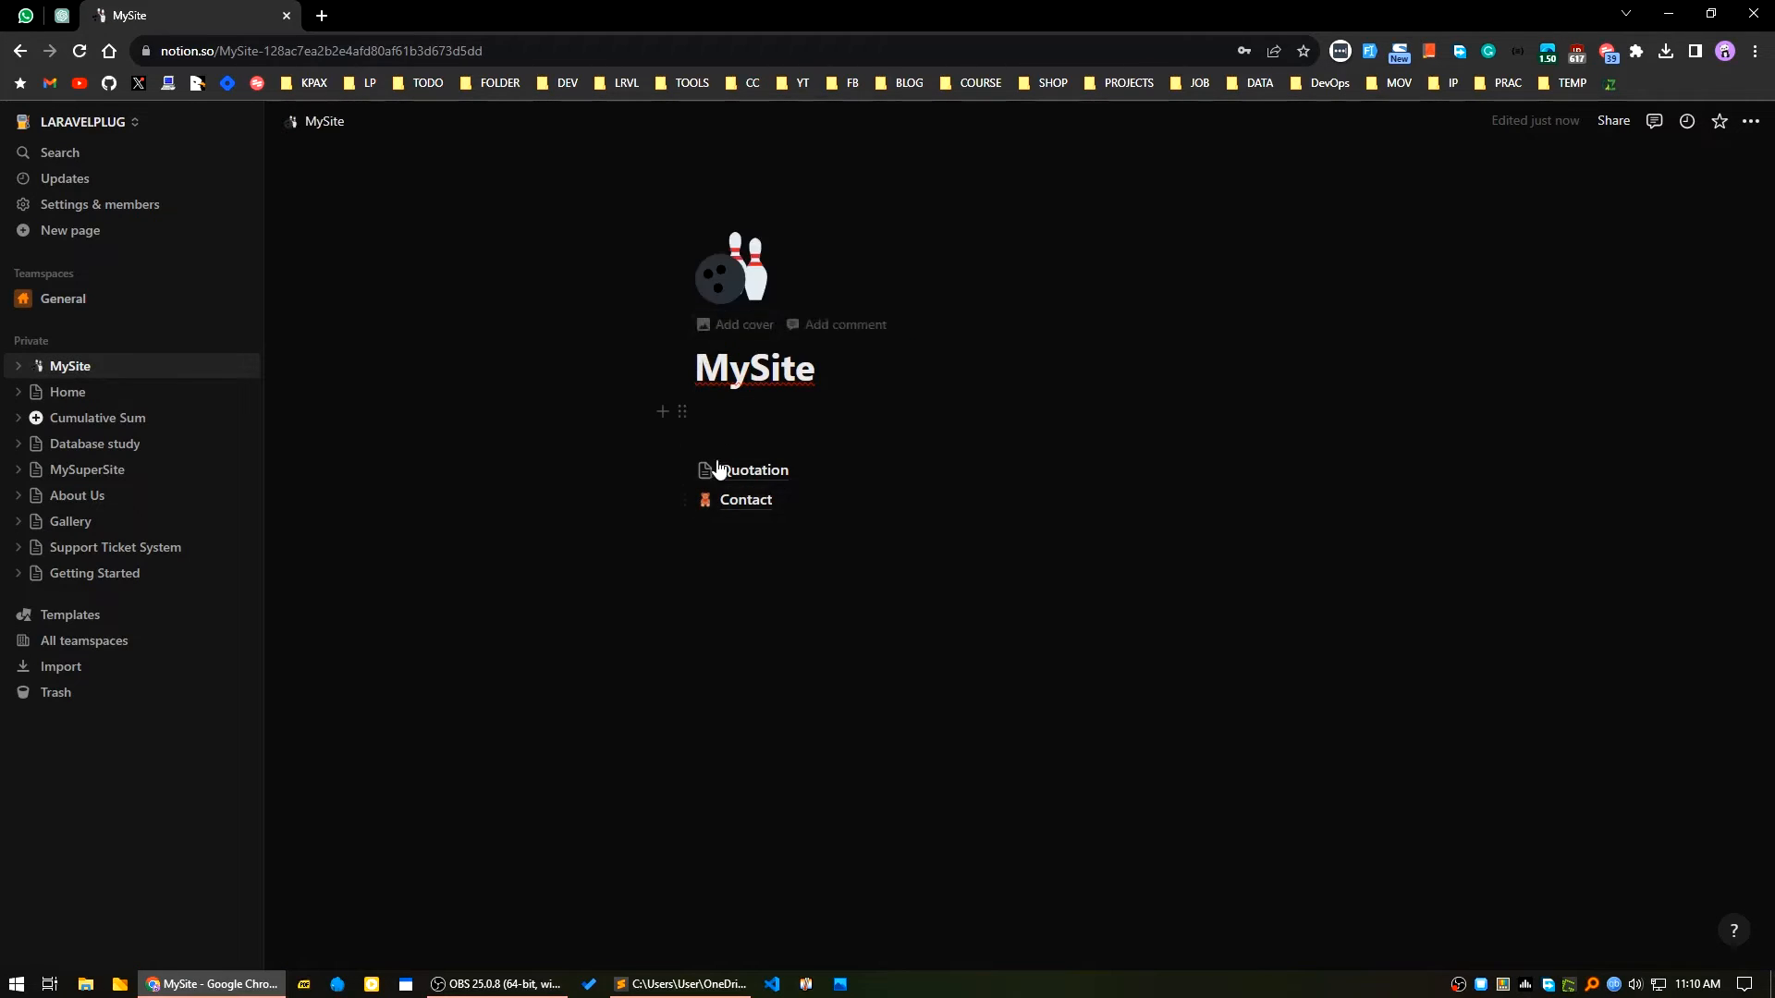
Open the Quotation page and give it a chain-link icon.
left_click(745, 476)
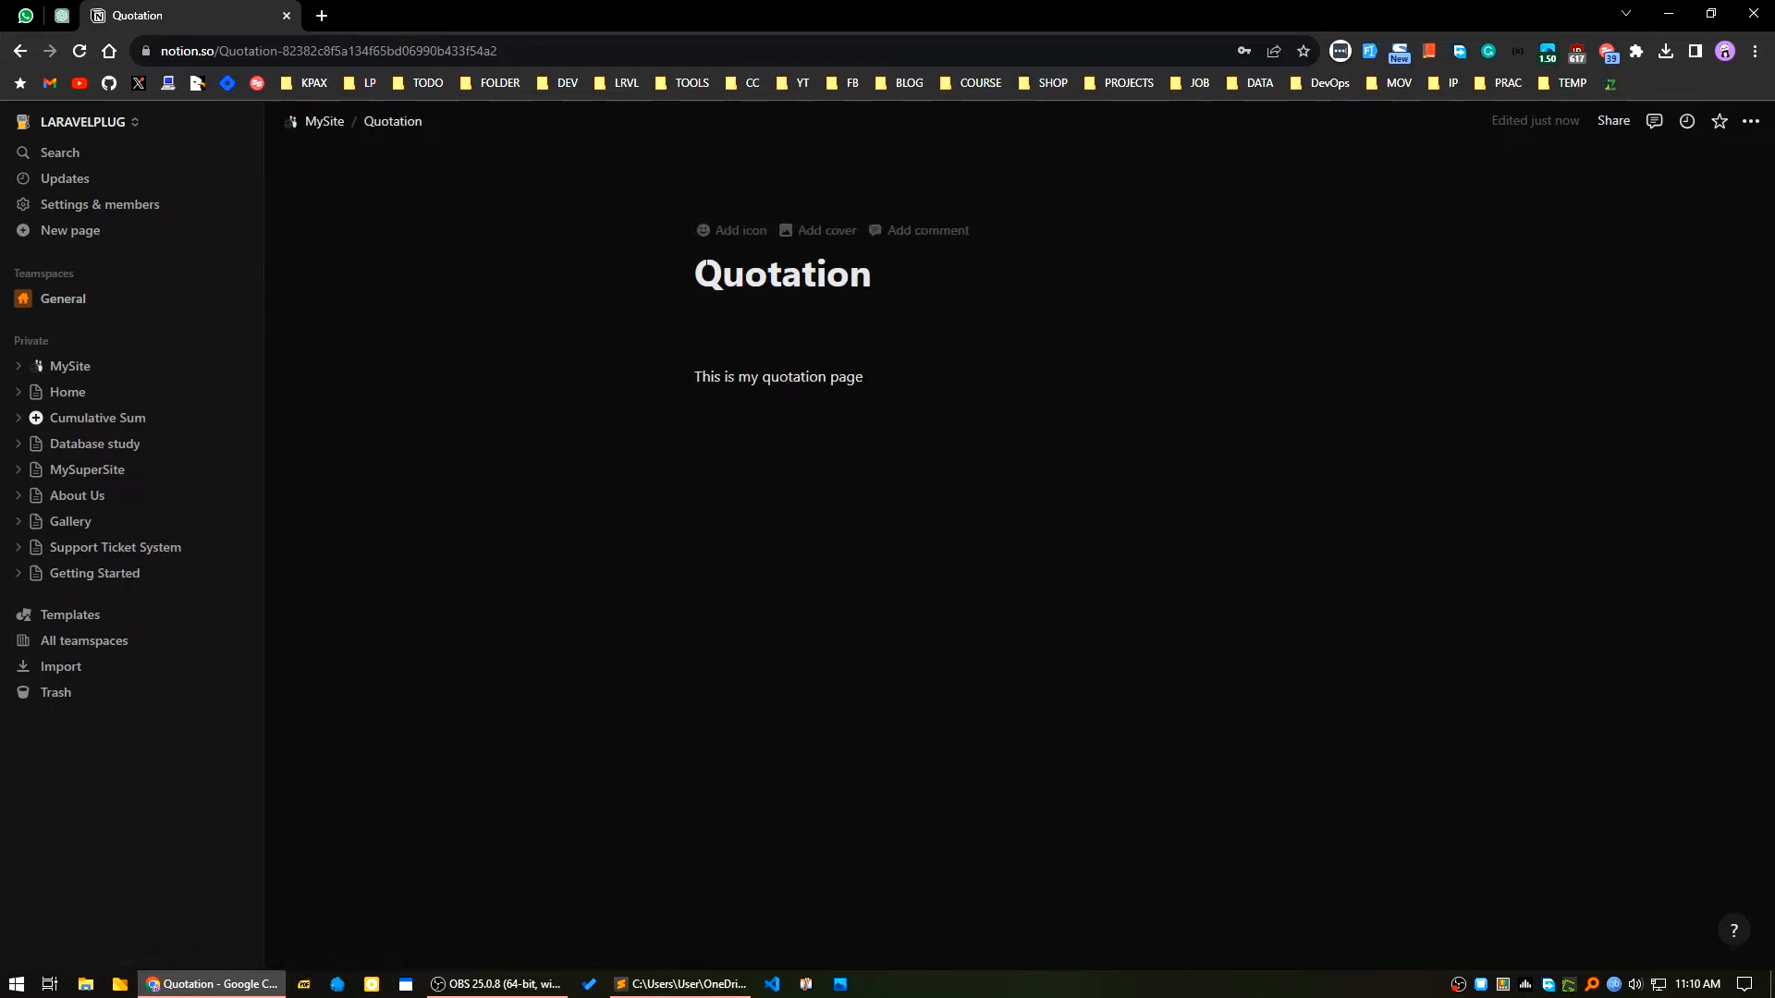
left_click(719, 233)
left_click(762, 647)
Return to the MySite page and insert a callout block above the Quotation sub-page.
left_click(319, 121)
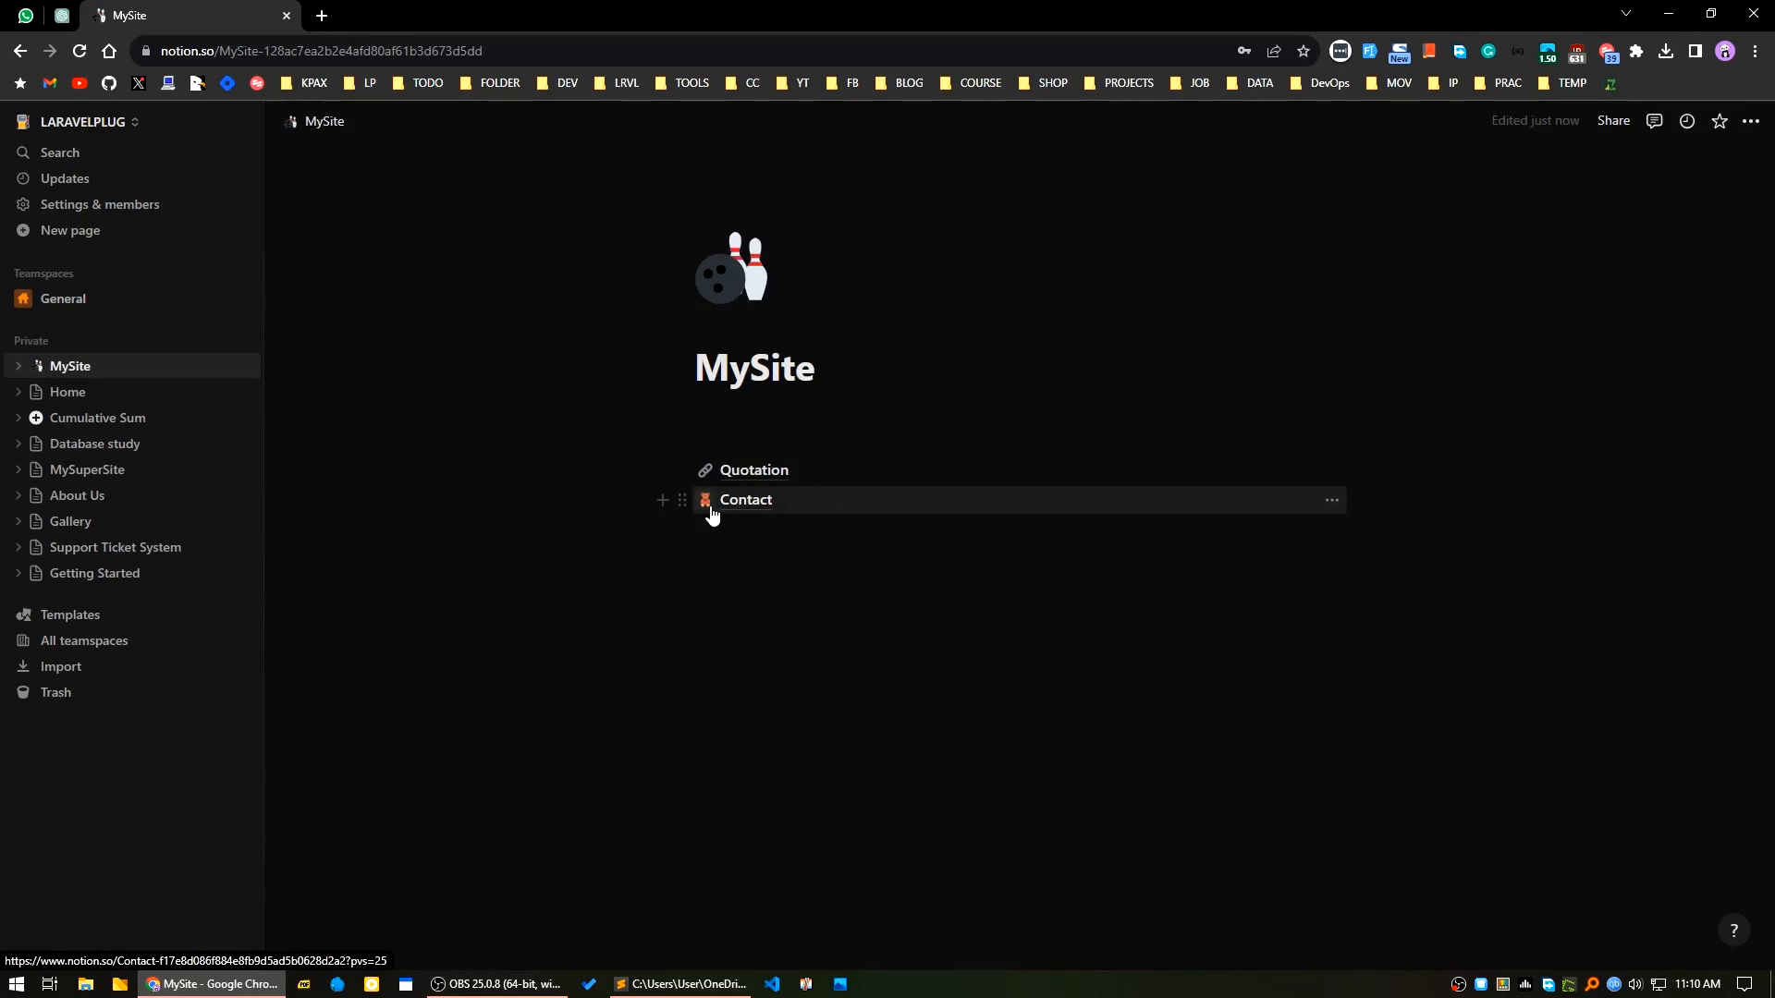
left_click(728, 440)
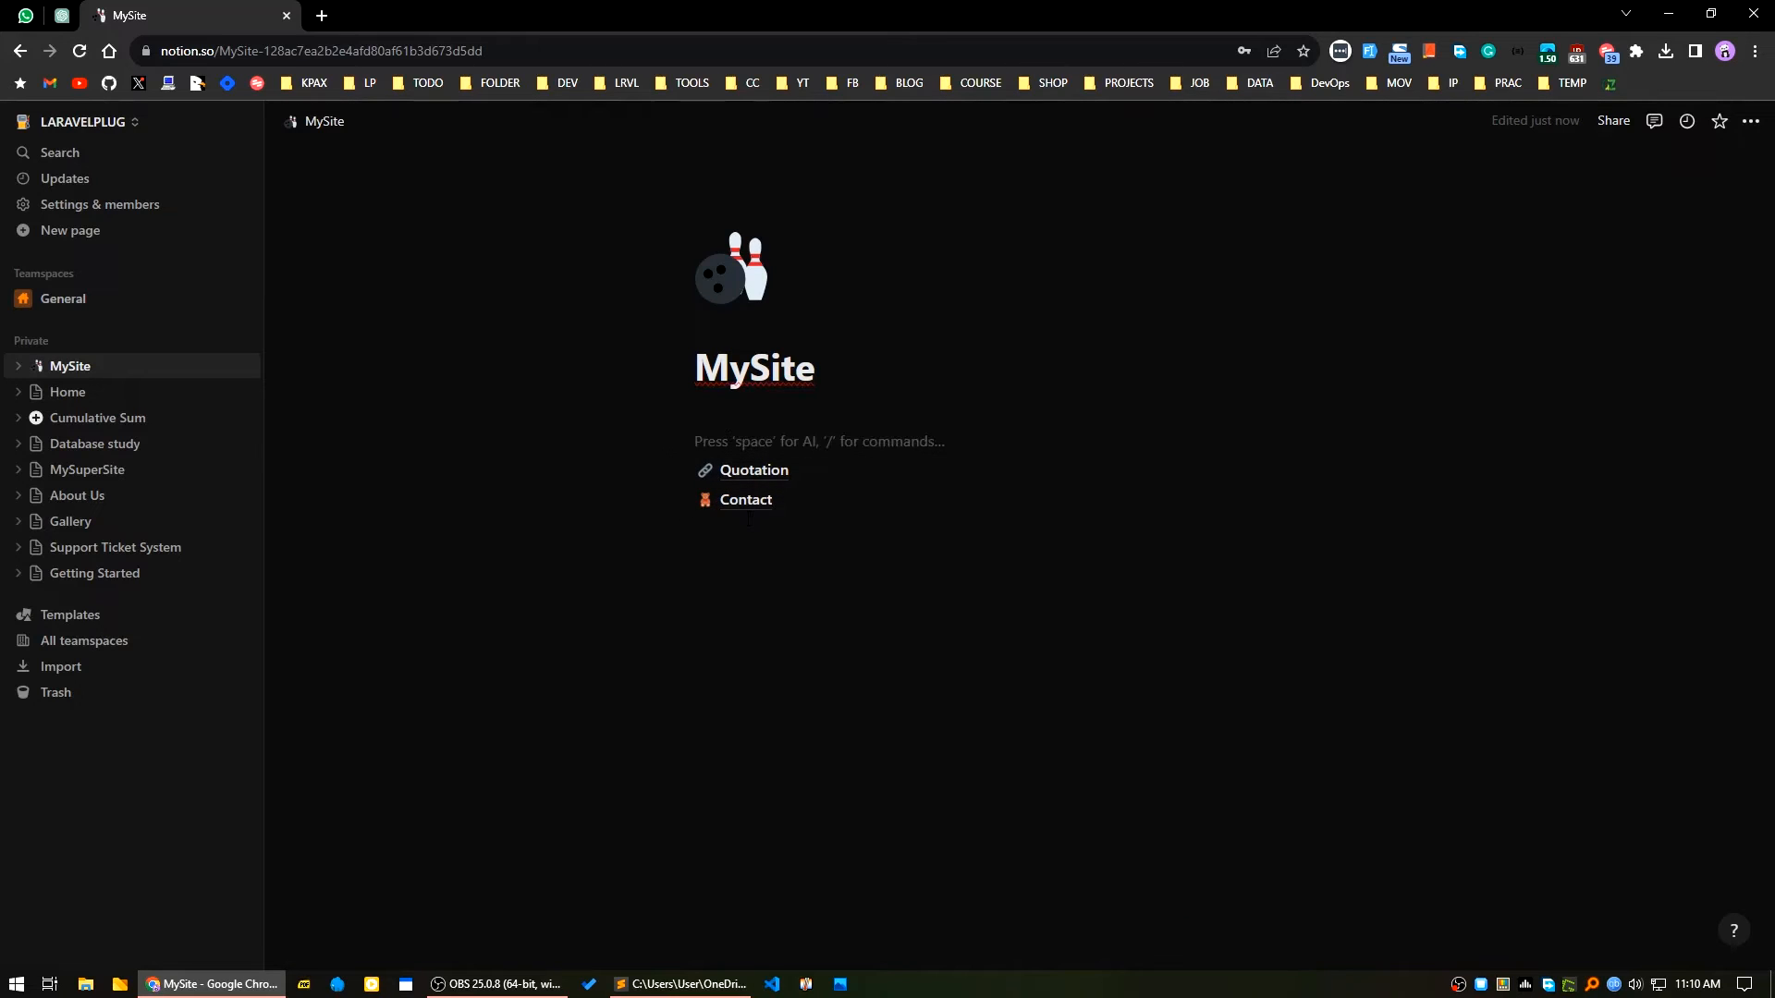
type("/call")
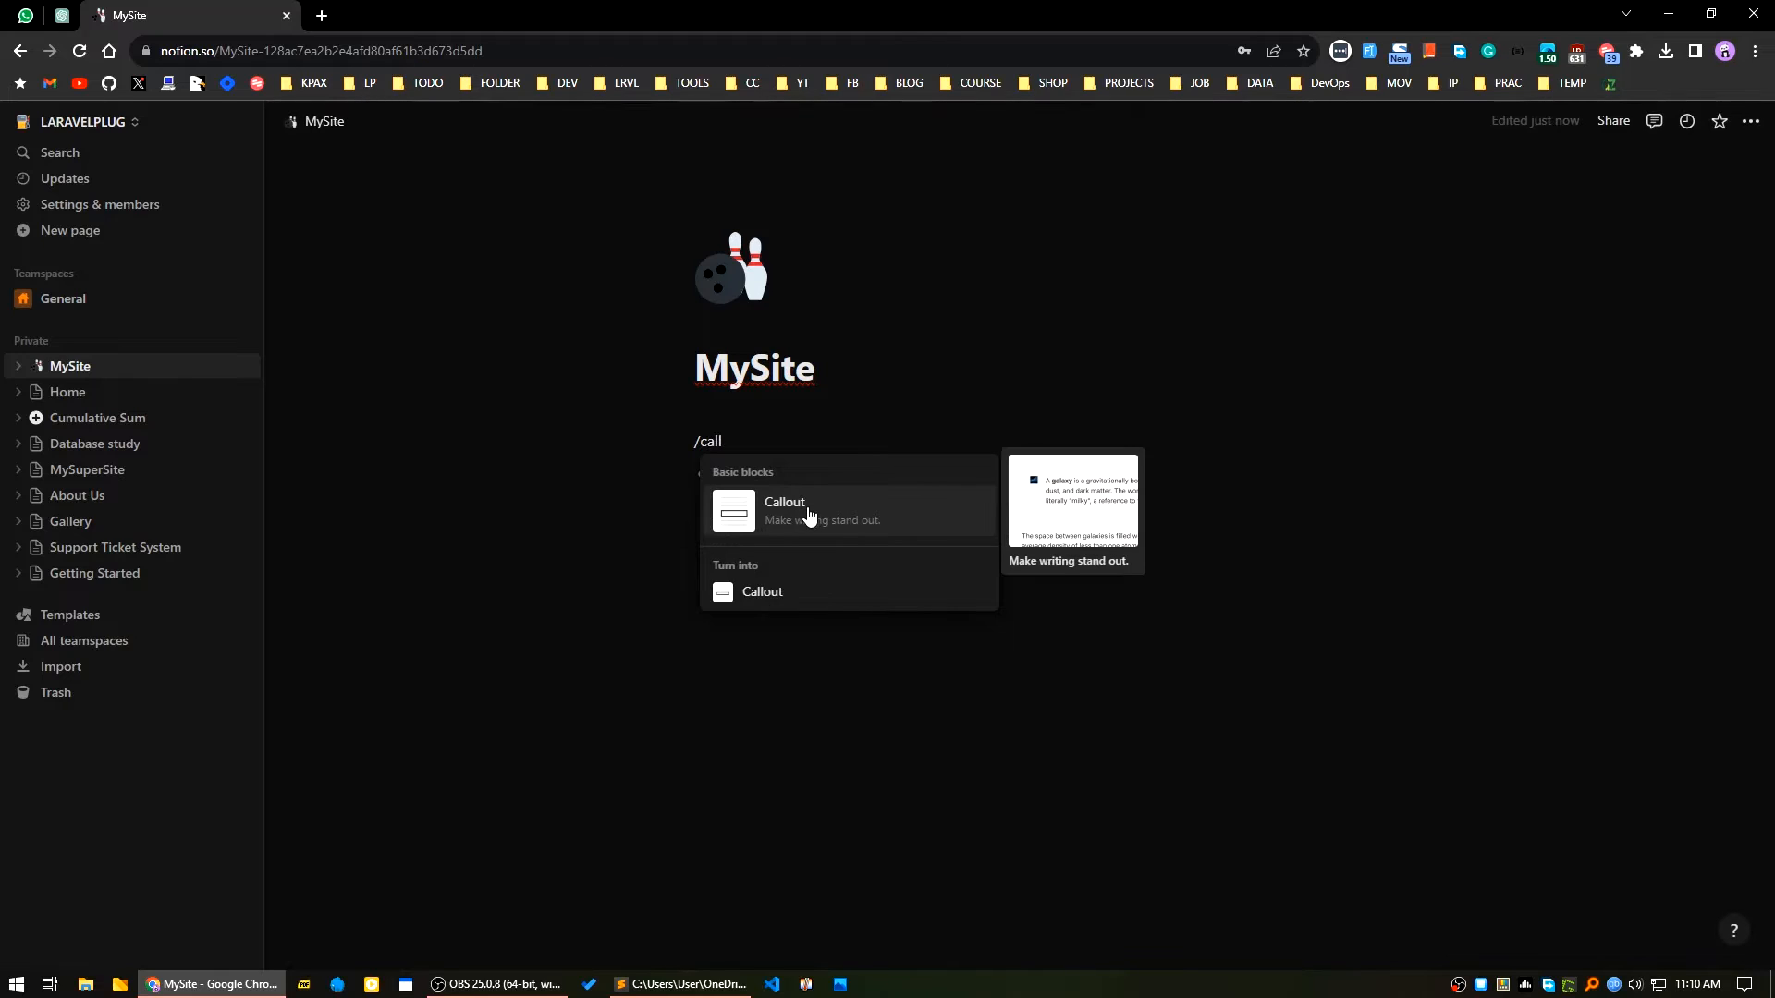
left_click(809, 515)
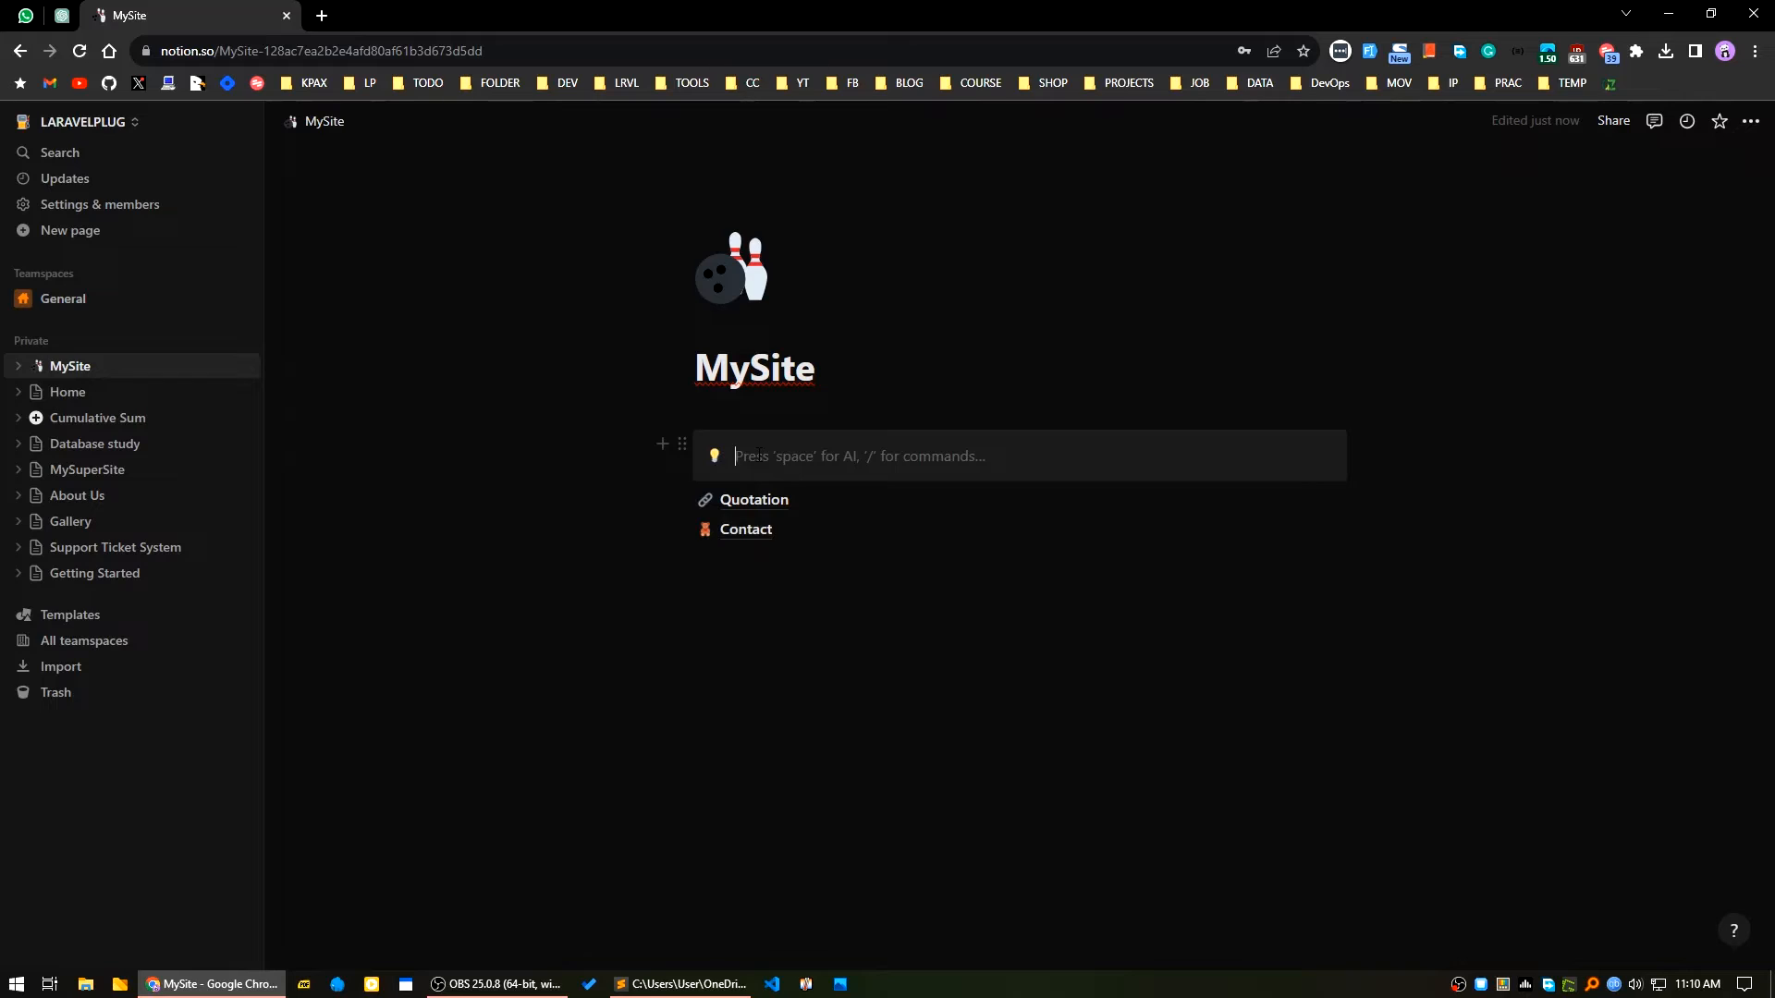
Write the menu text "Home | Quatation \ Contact" in the callout, with wide spacing around the separators.
mouse_move(1005, 511)
type("Home")
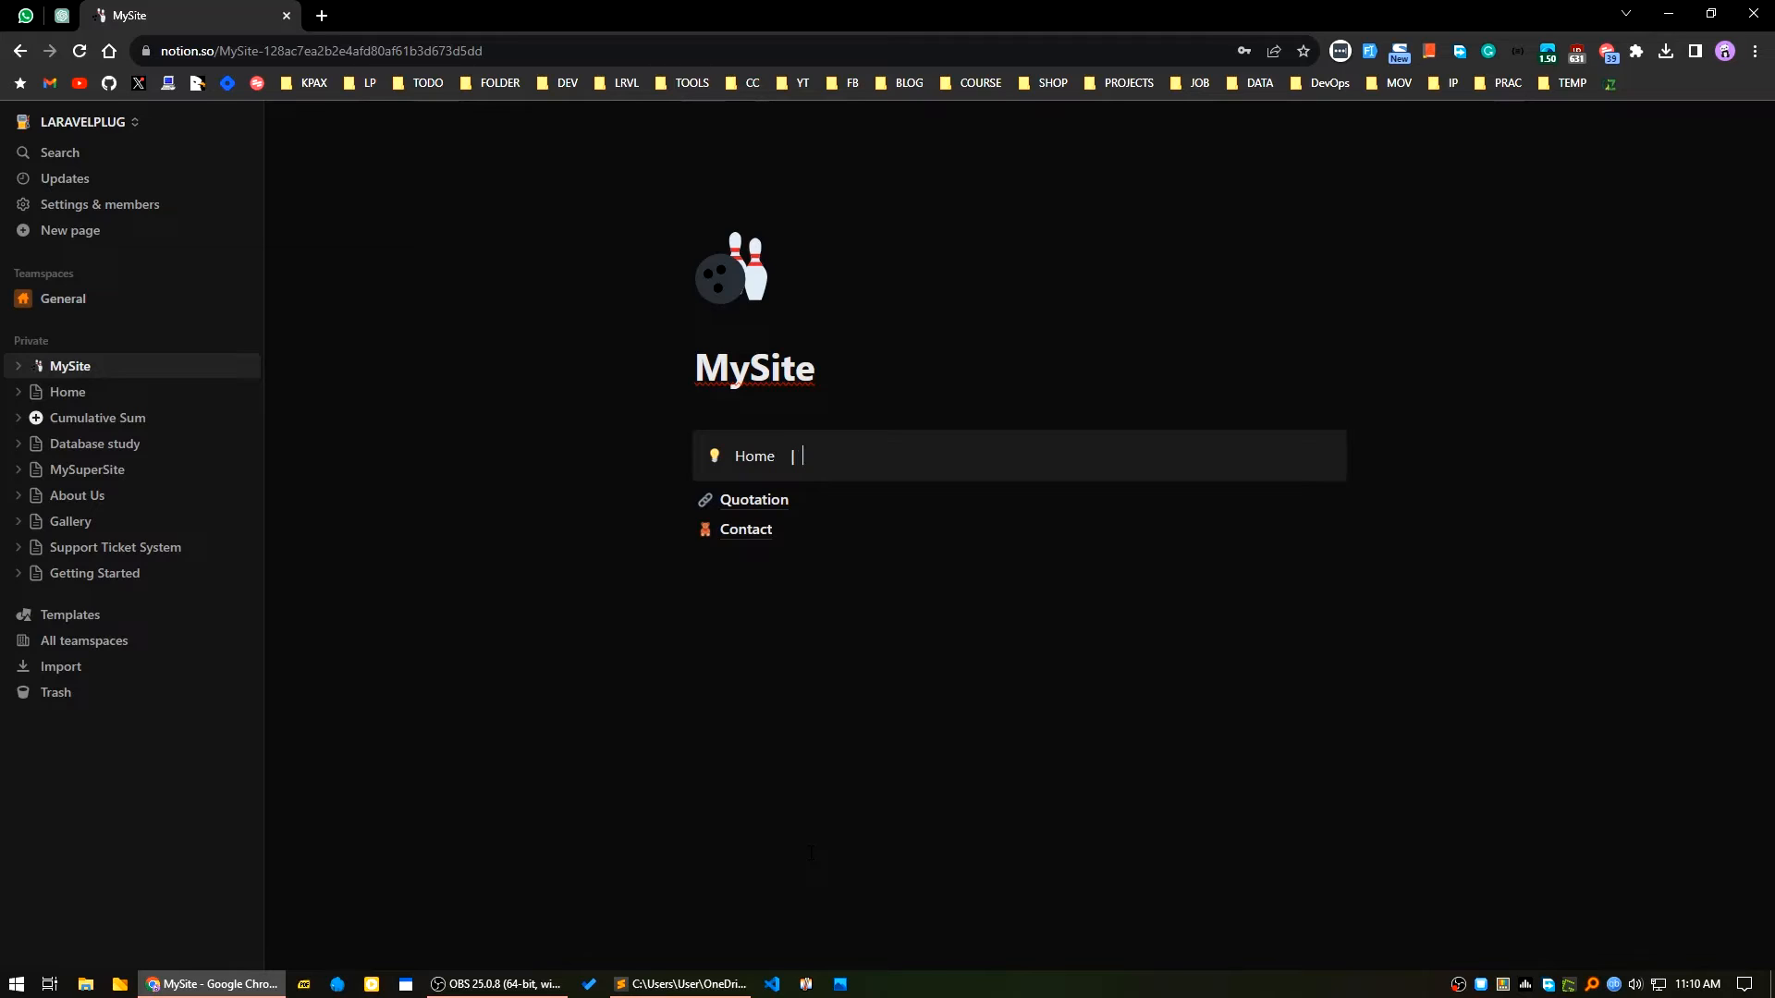
type("| Quatation")
type("\\ Contact")
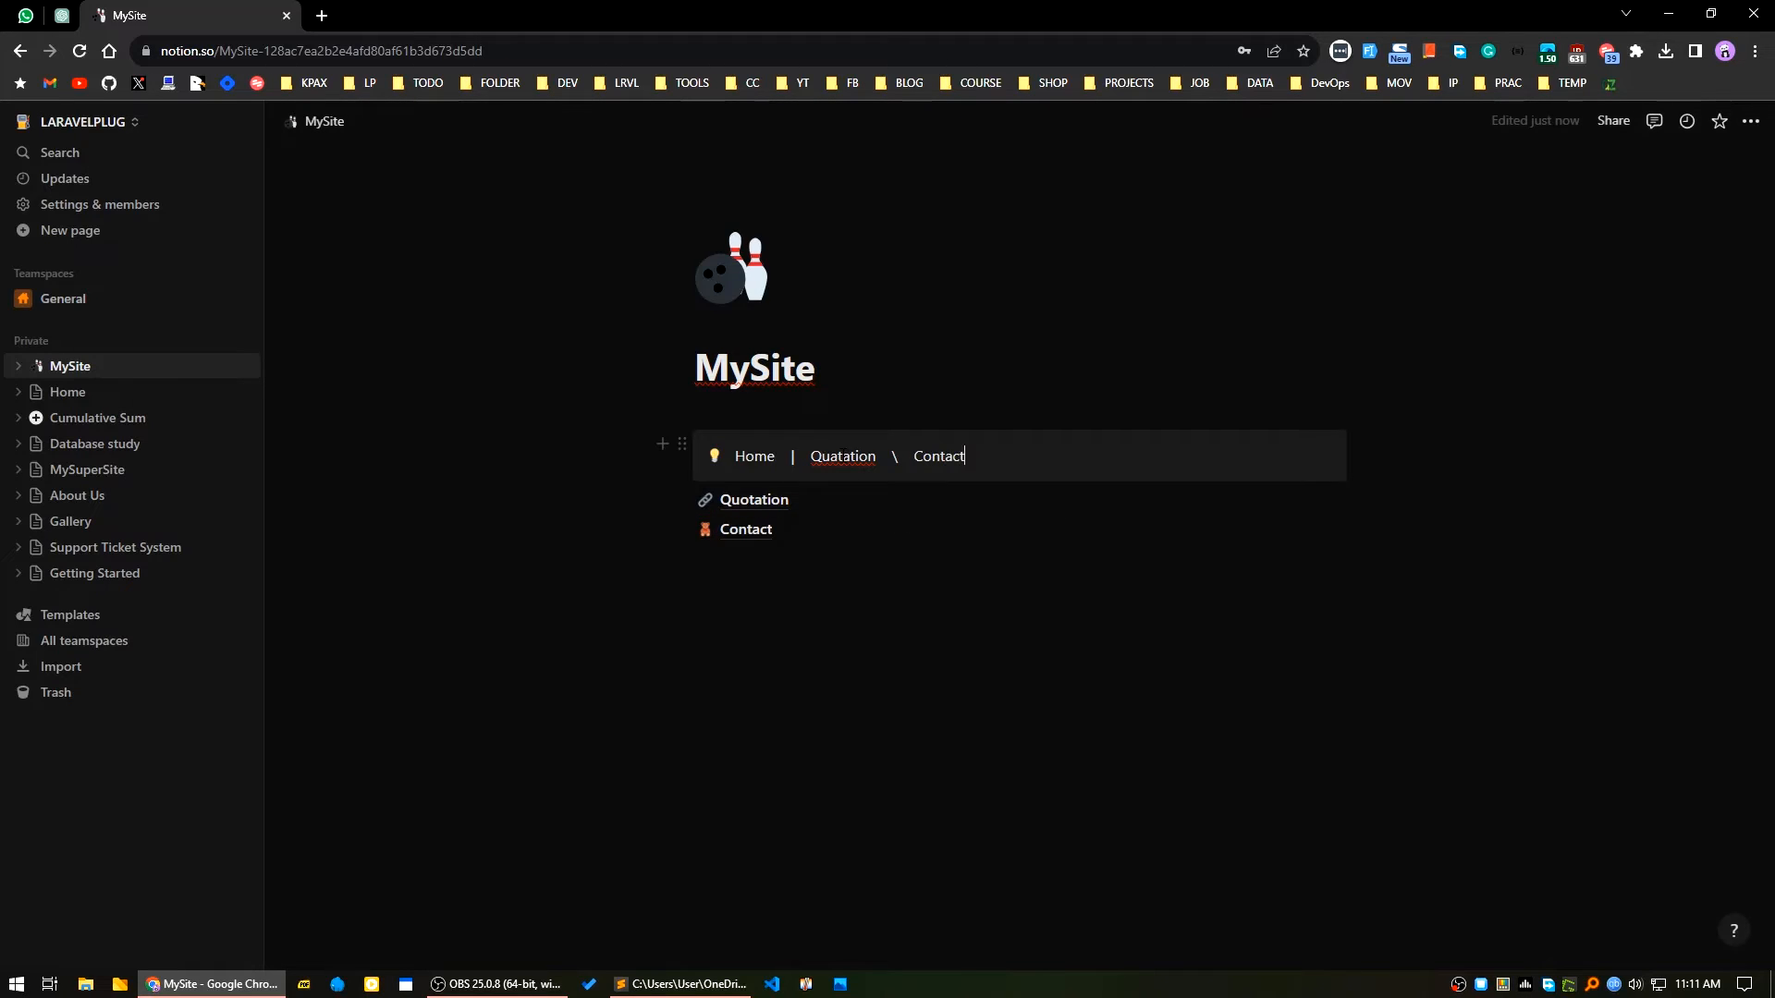
Correct the callout's second menu item to "Quotation" and change the separator before Contact to "|".
right_click(843, 458)
key("Escape")
triple_click(851, 460)
right_click(852, 459)
double_click(846, 457)
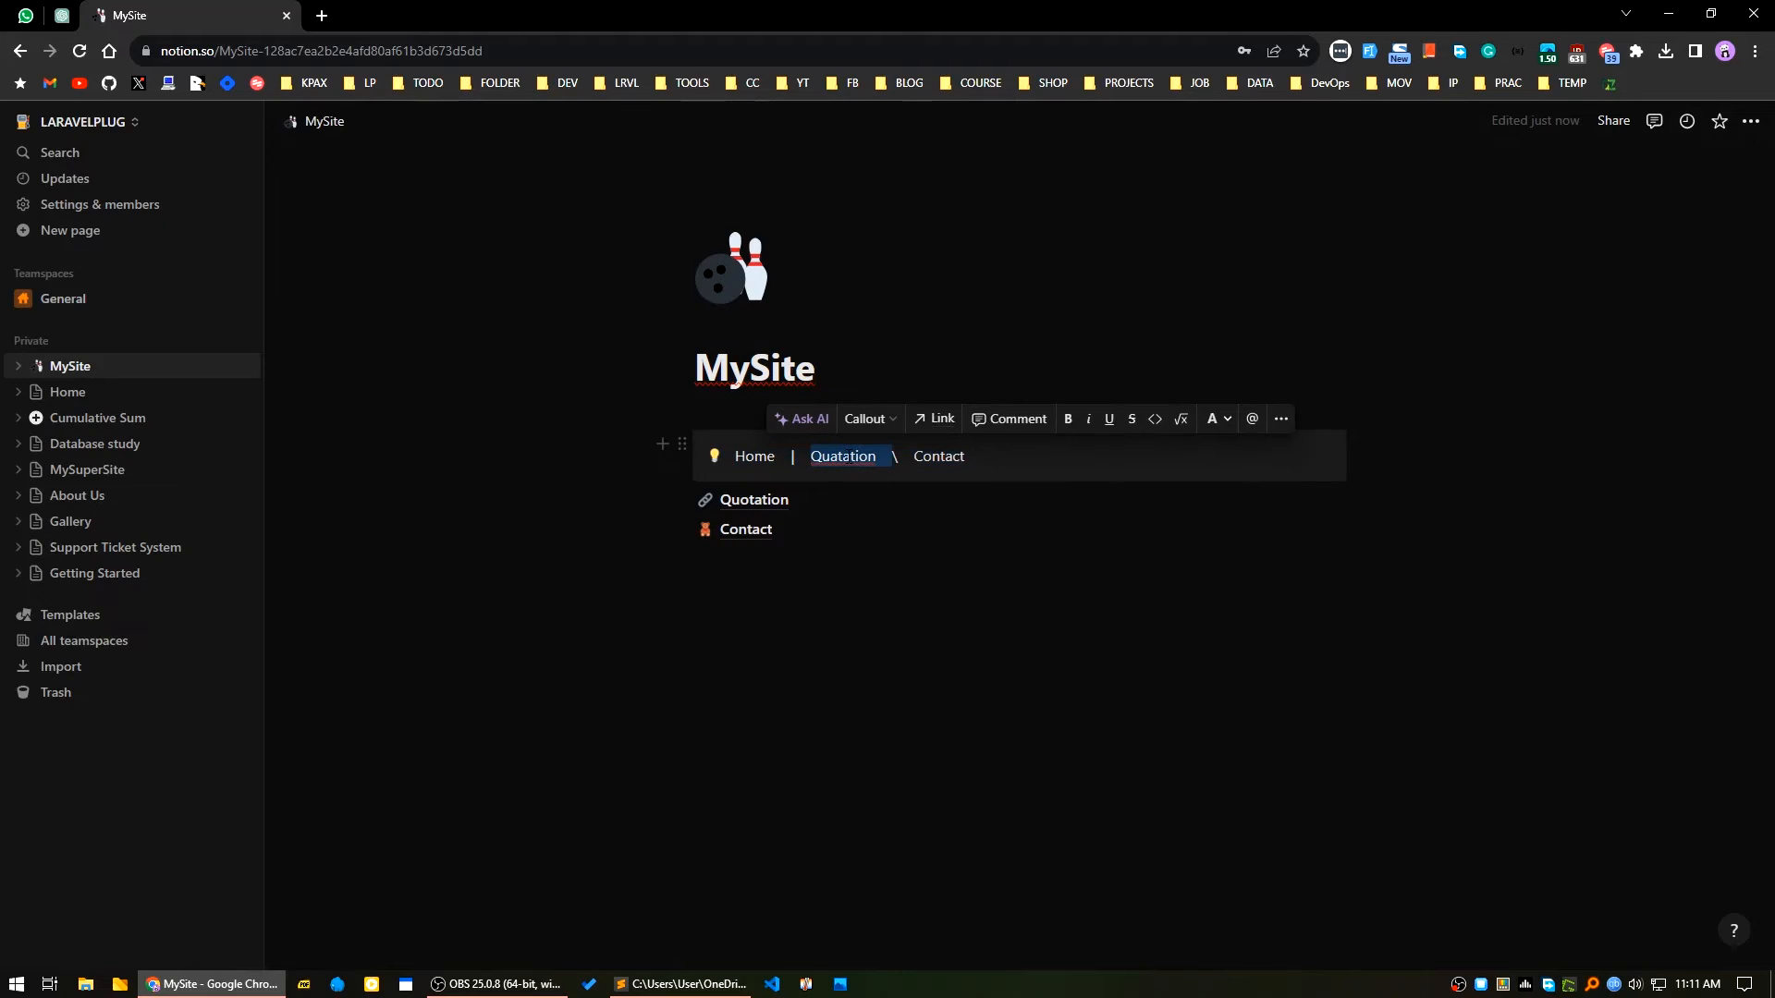
right_click(847, 456)
left_click(876, 473)
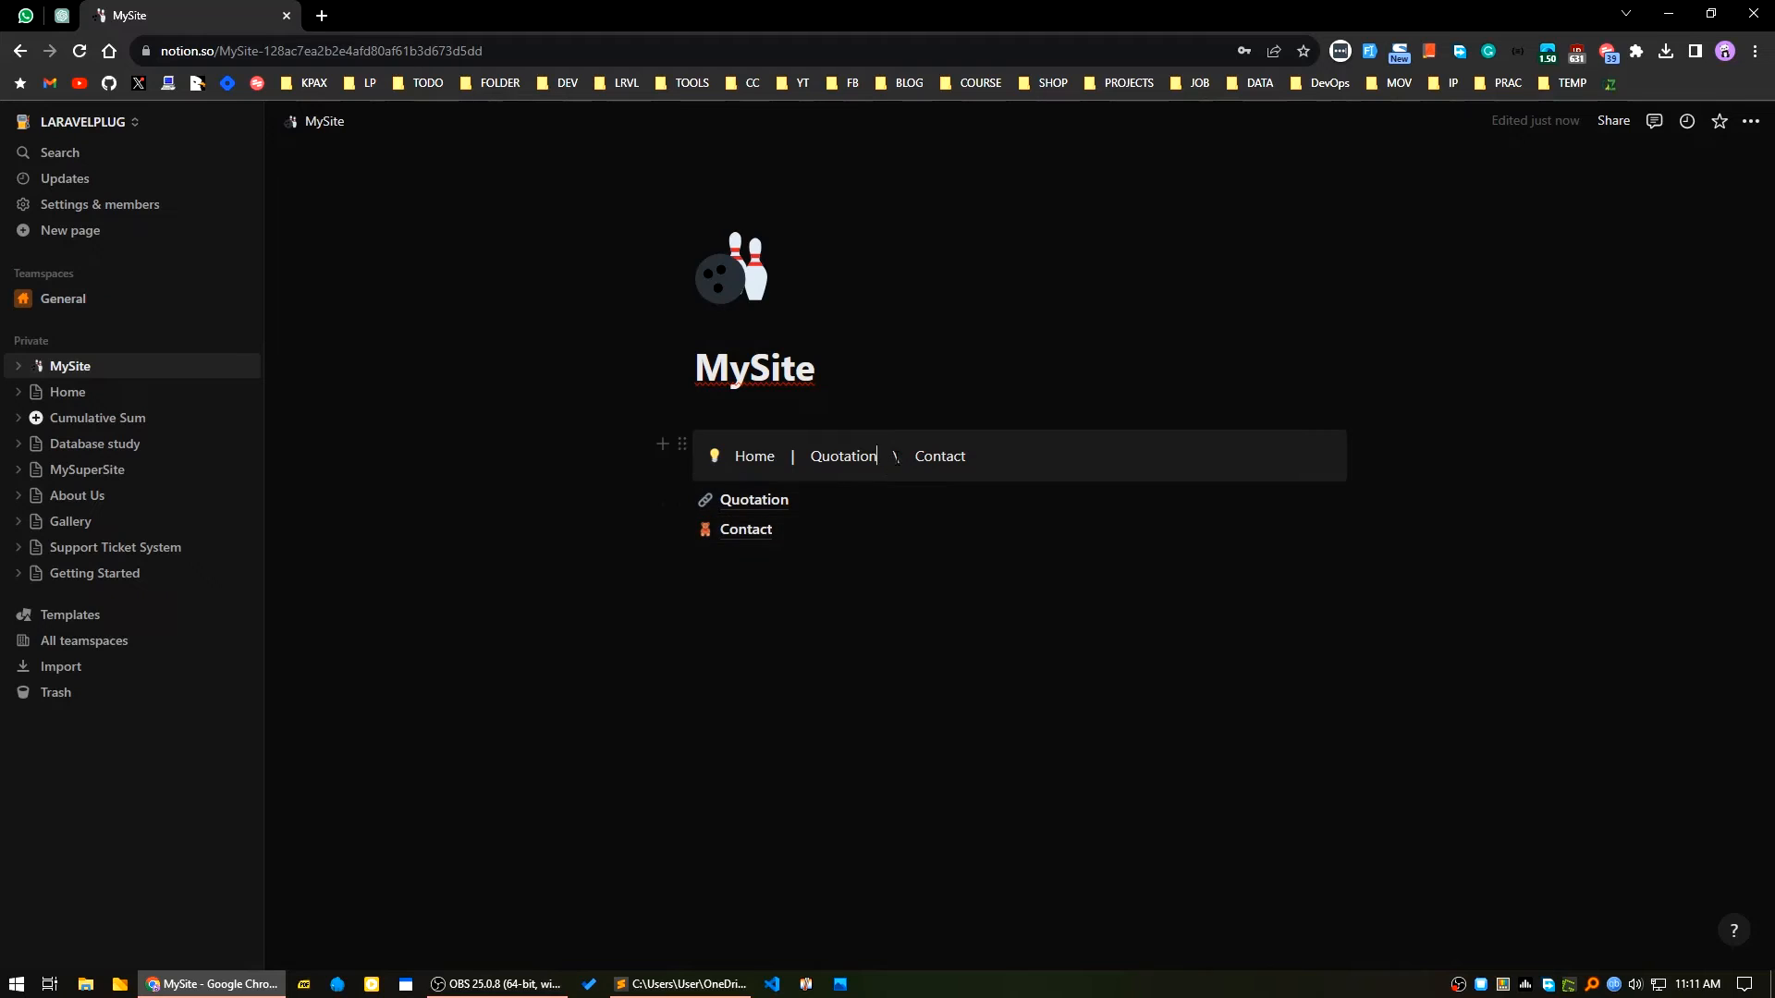
mouse_move(897, 536)
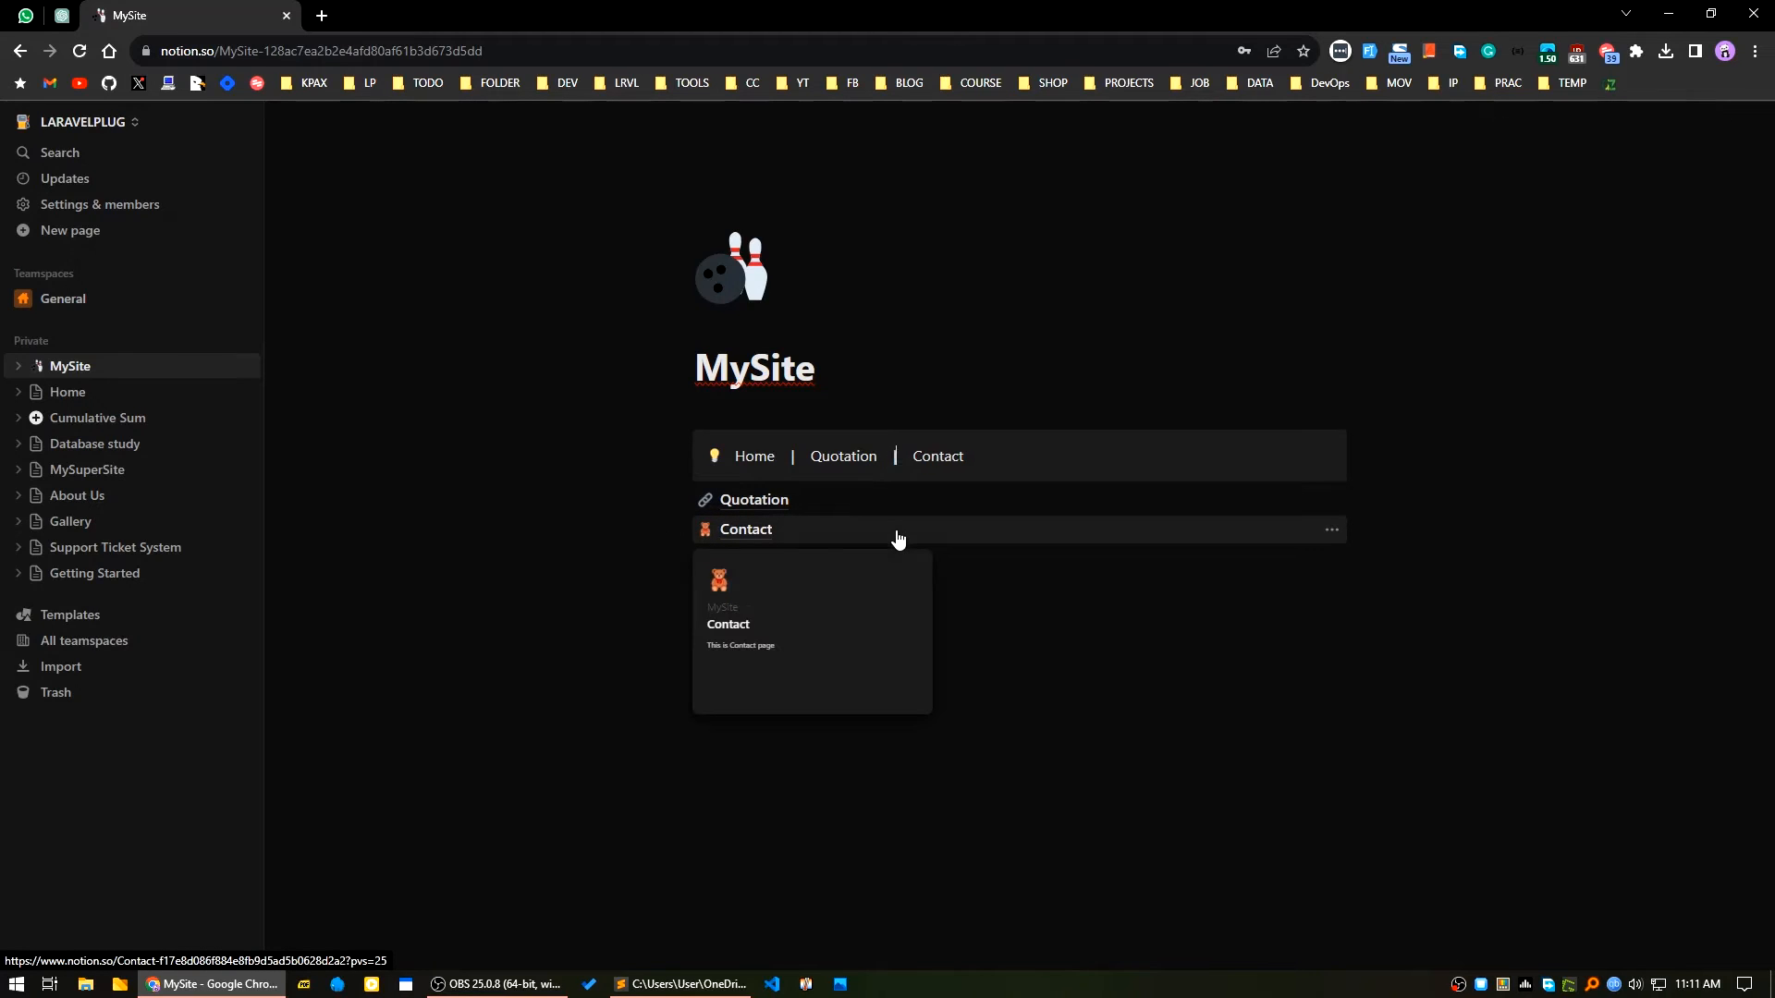
Copy the Quotation sub-page's link and apply it to the word Quotation in the callout menu.
left_click(716, 673)
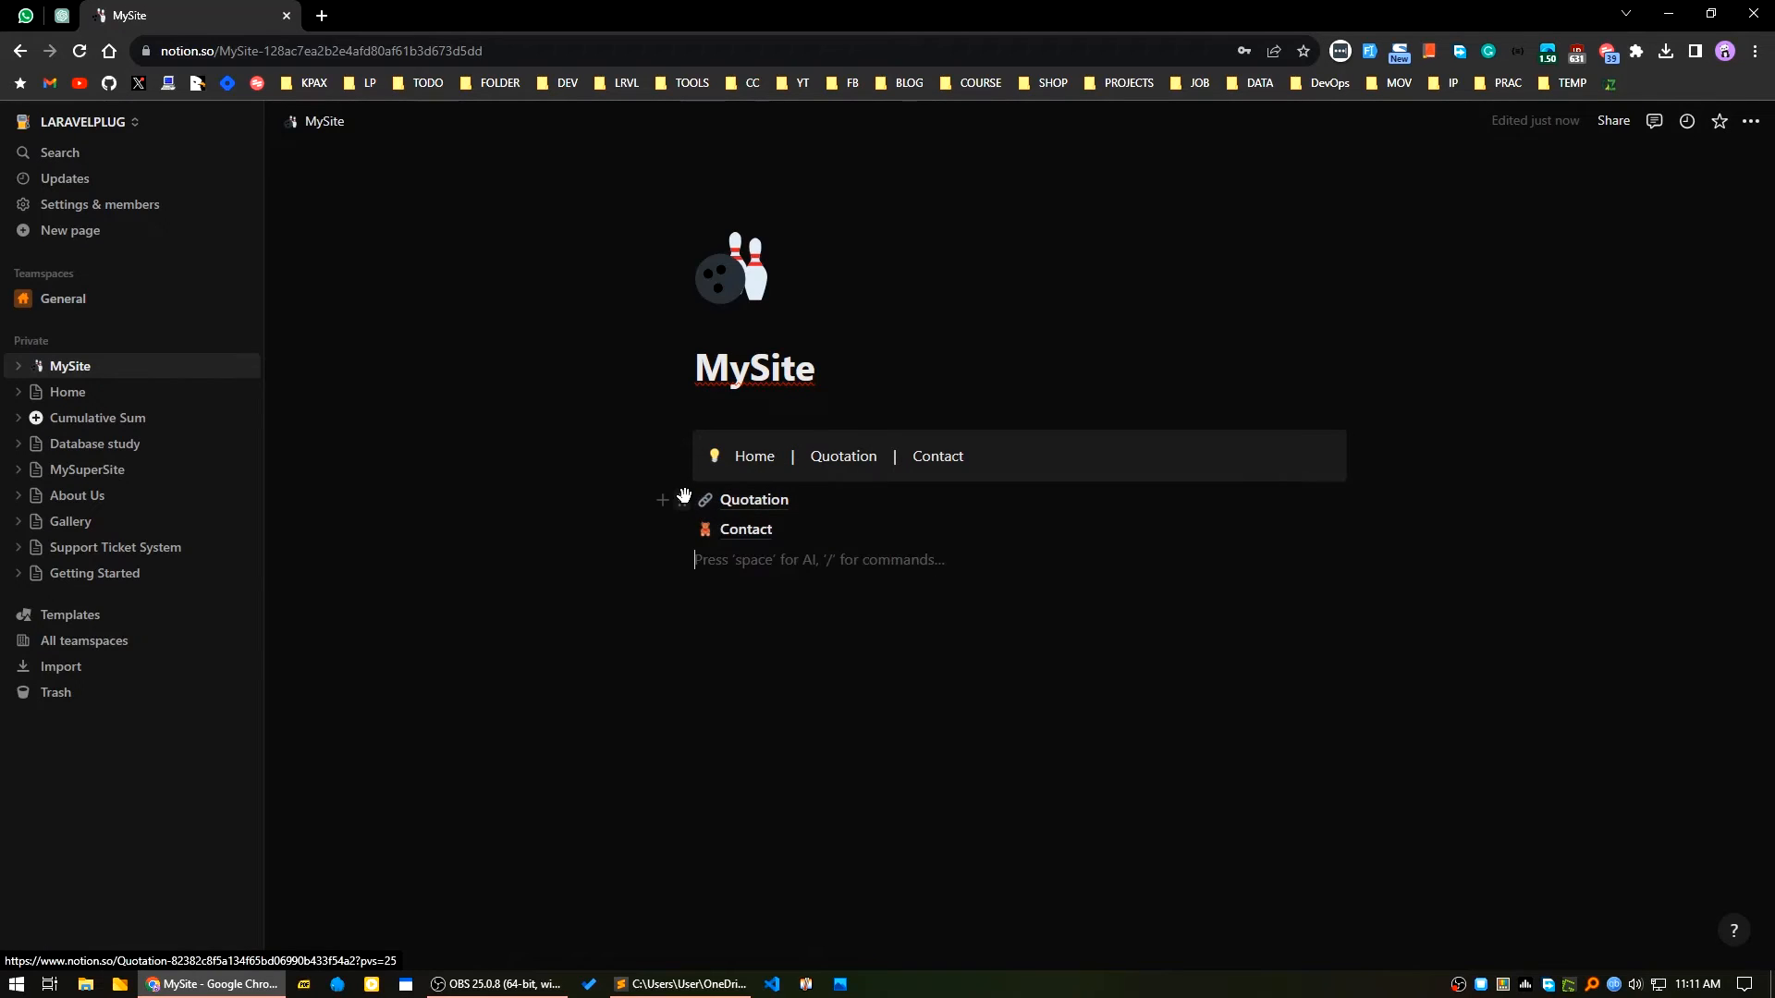
left_click(680, 501)
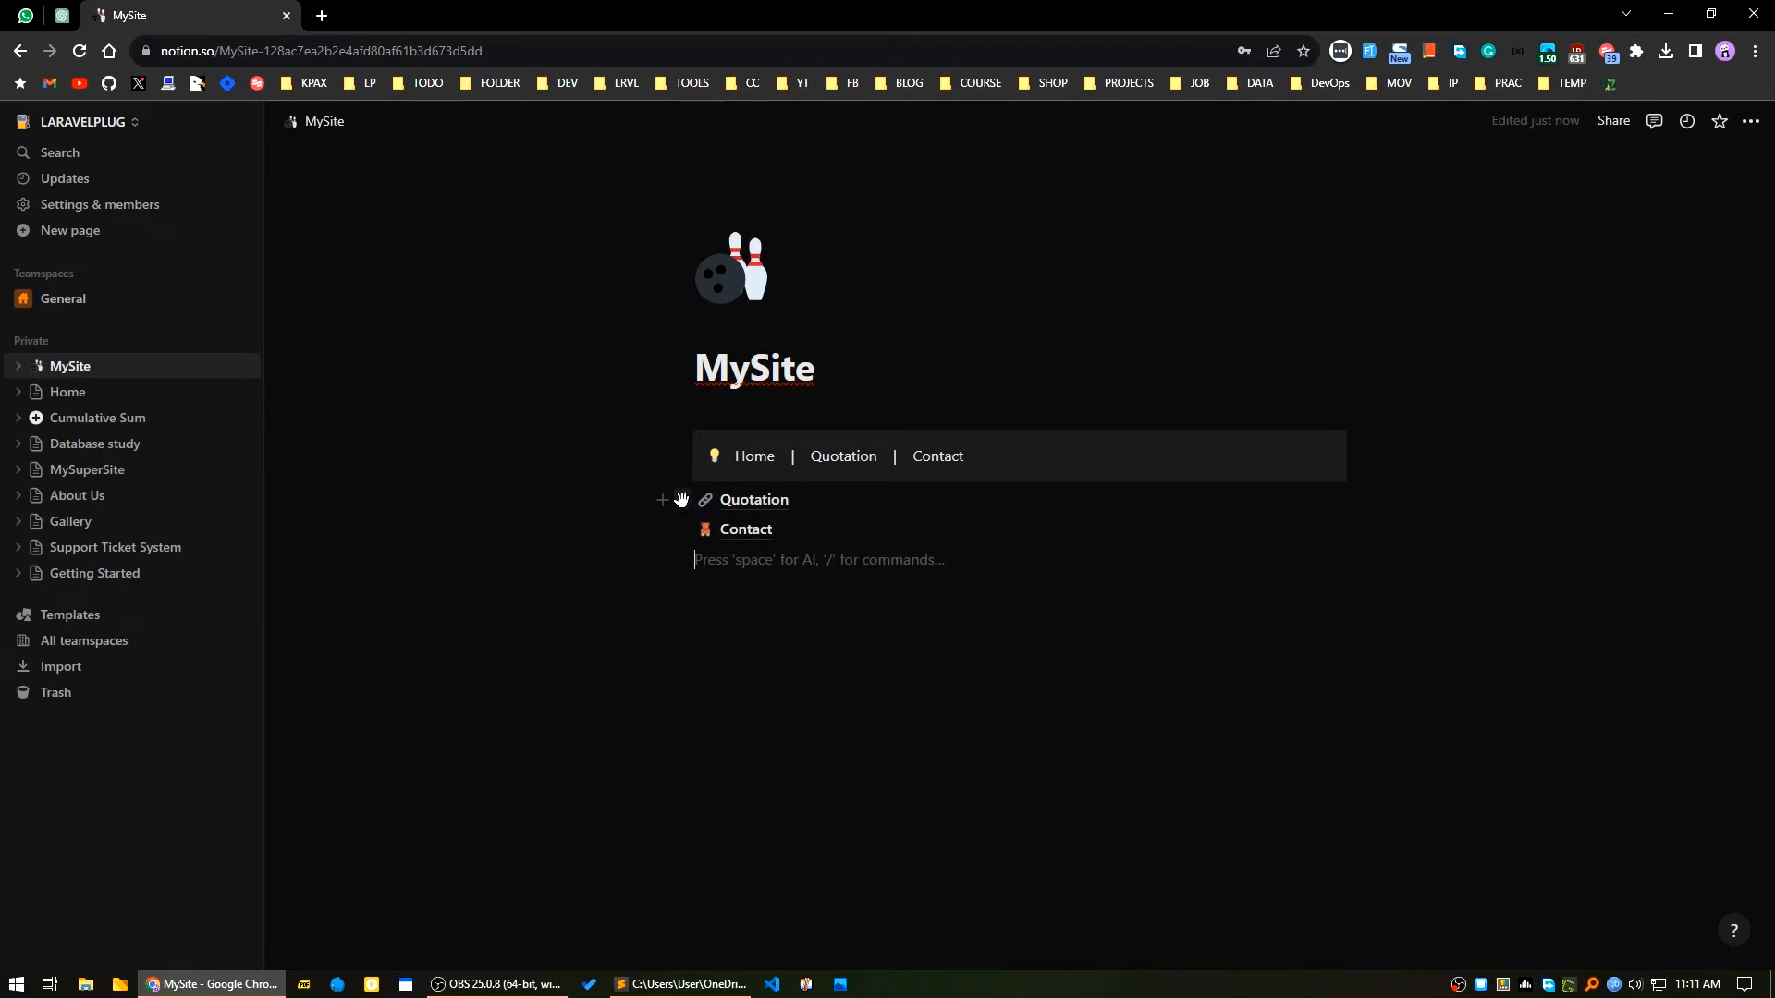
left_click(518, 494)
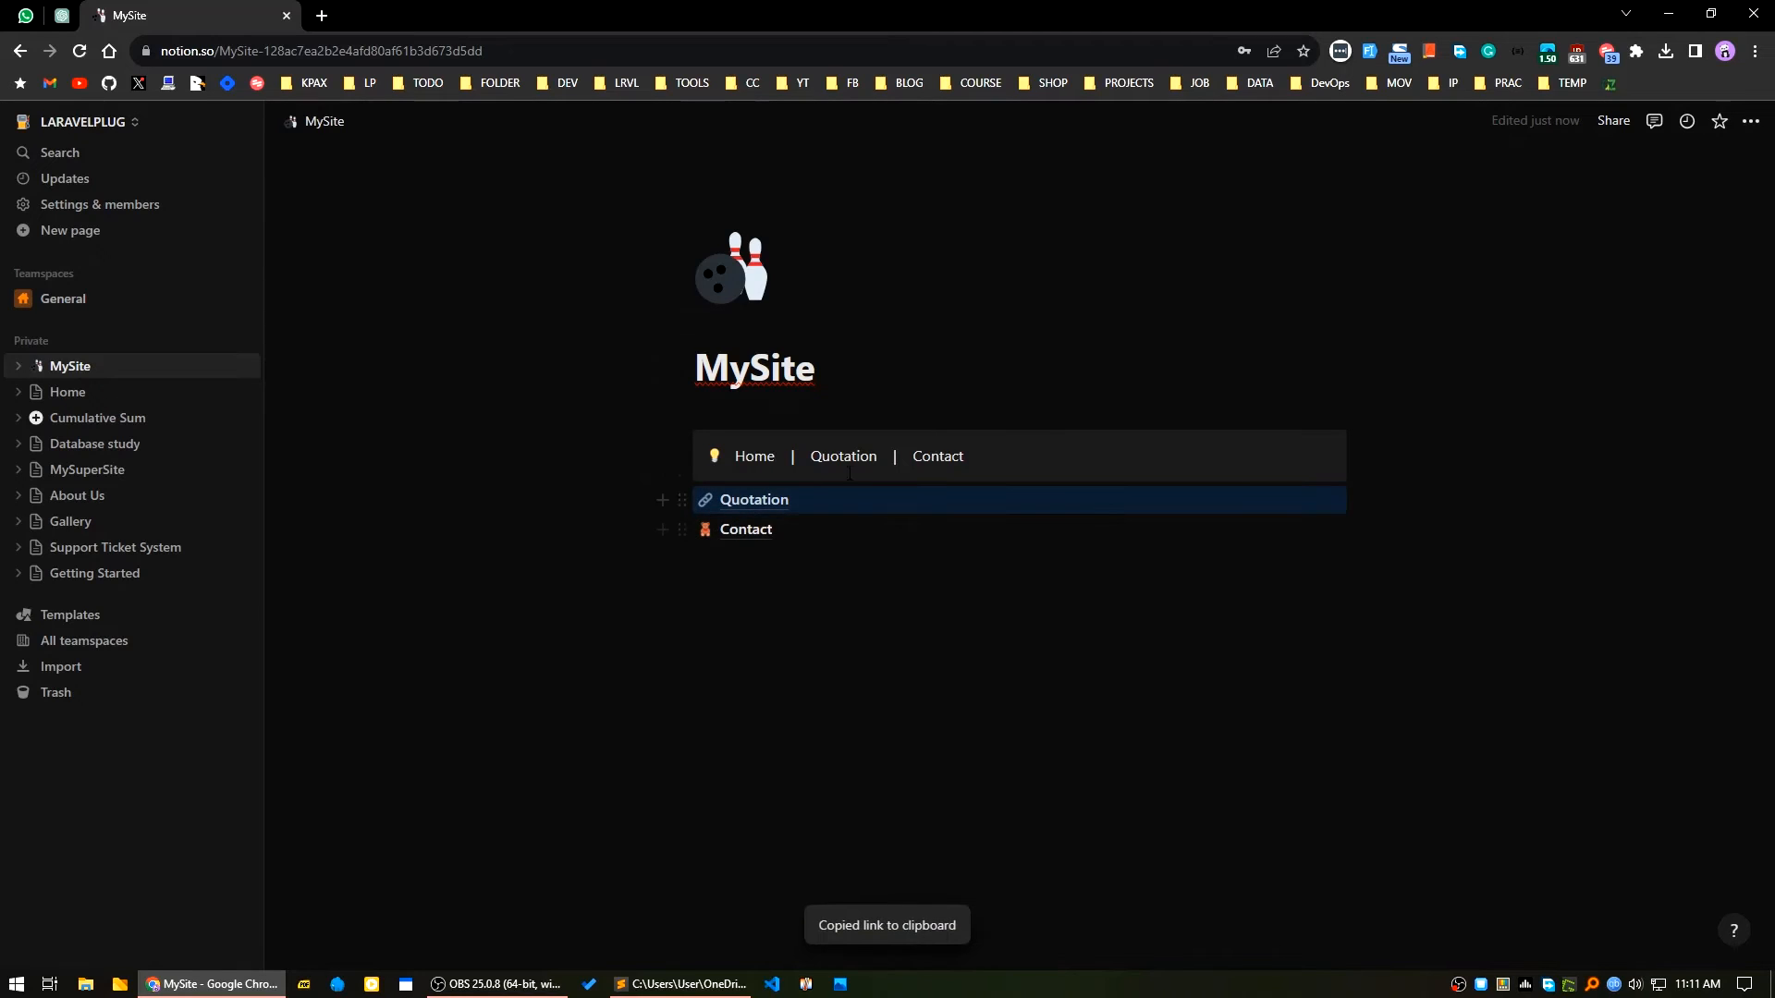
left_click_drag(879, 462, 811, 459)
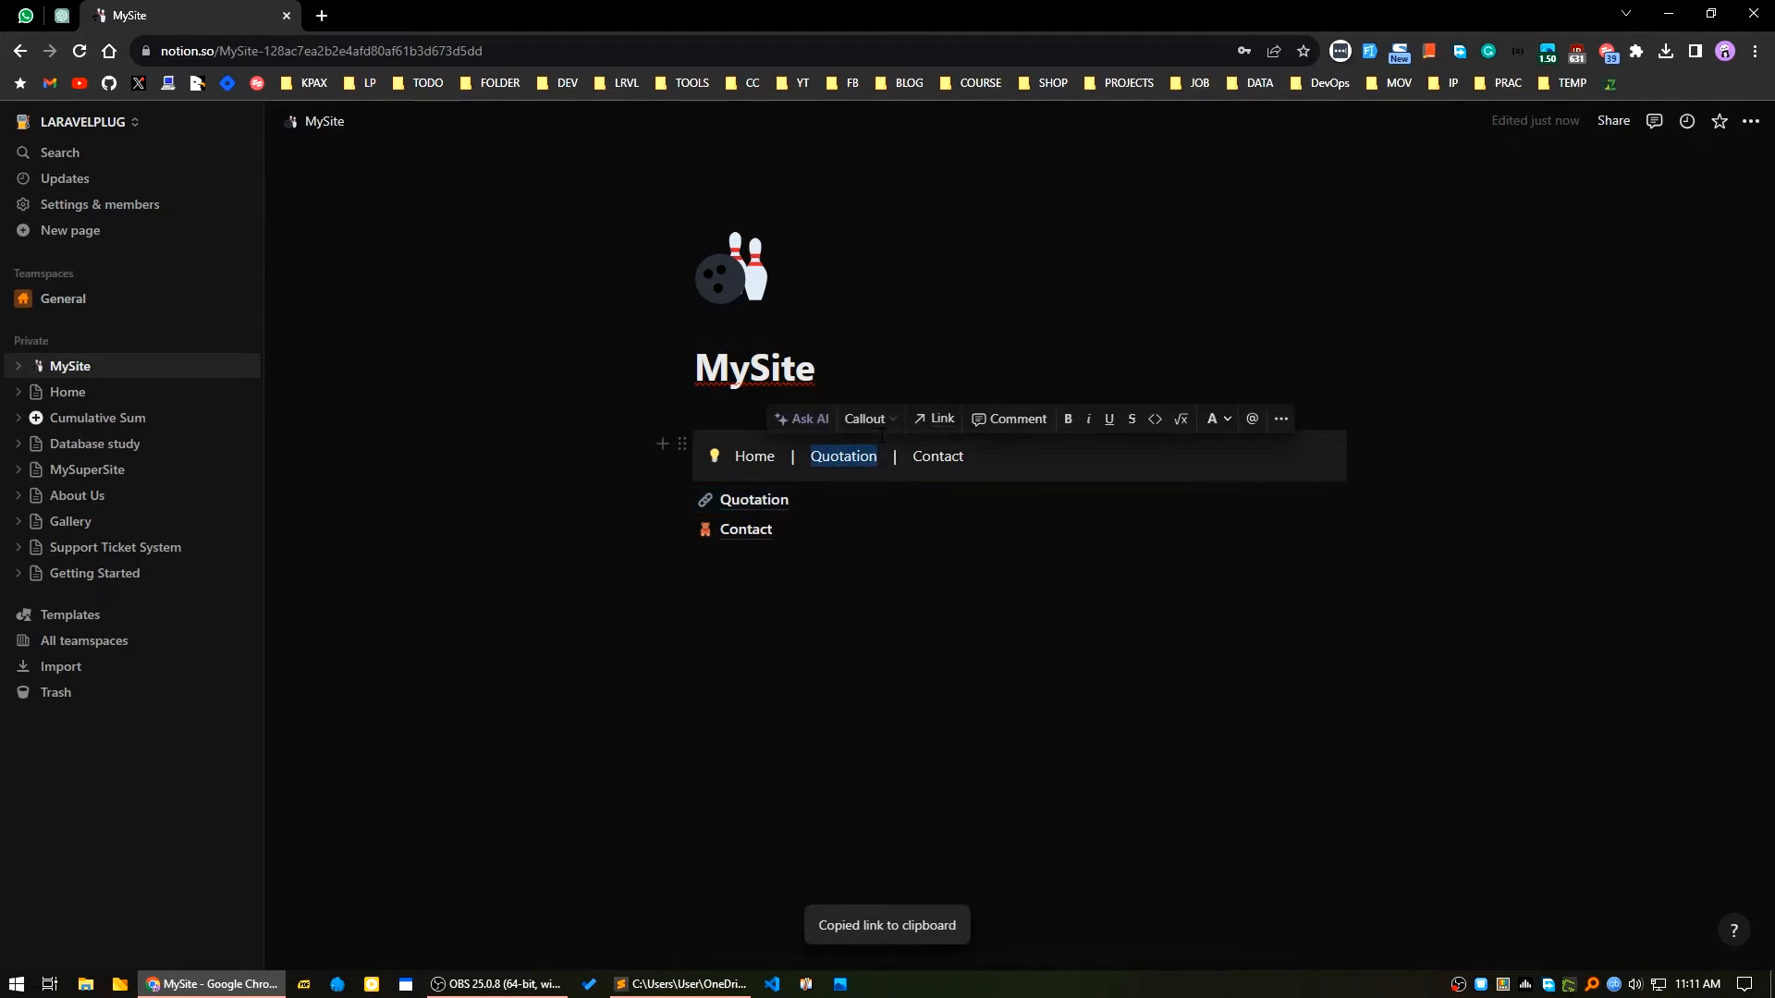
left_click(943, 420)
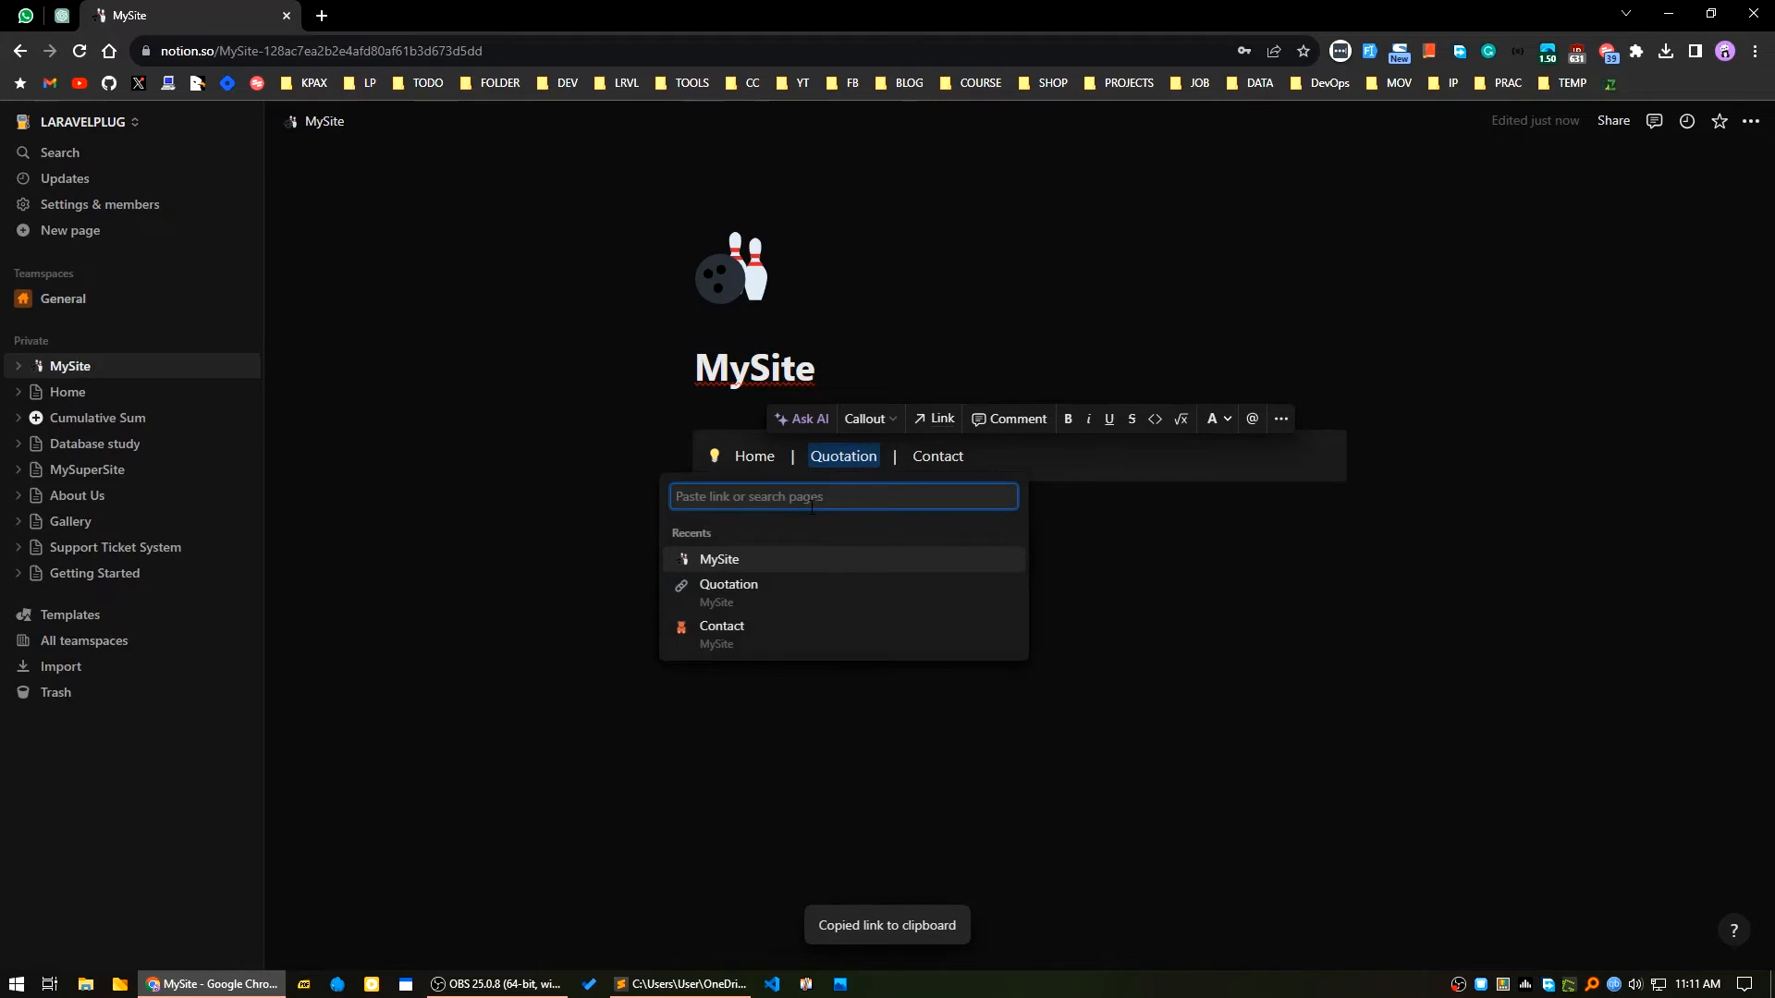
key("ctrl+v")
left_click(730, 534)
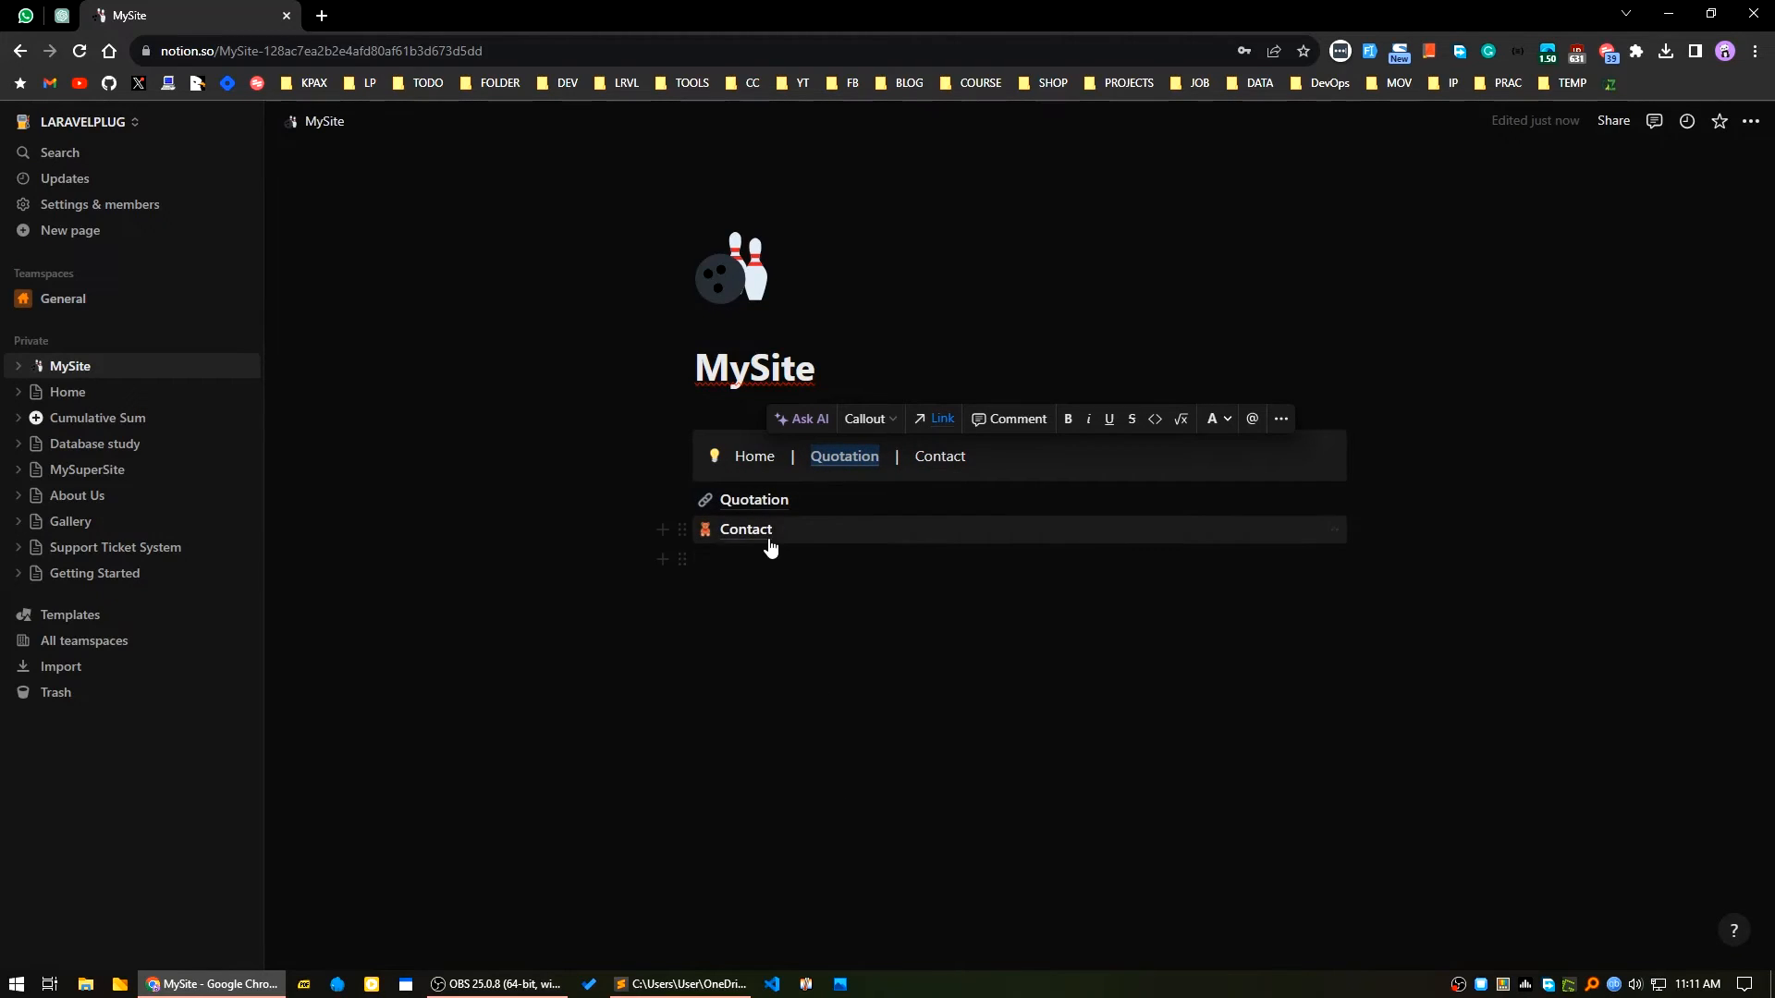
Copy the Contact sub-page's link and apply it to the word Contact in the callout menu.
left_click(681, 529)
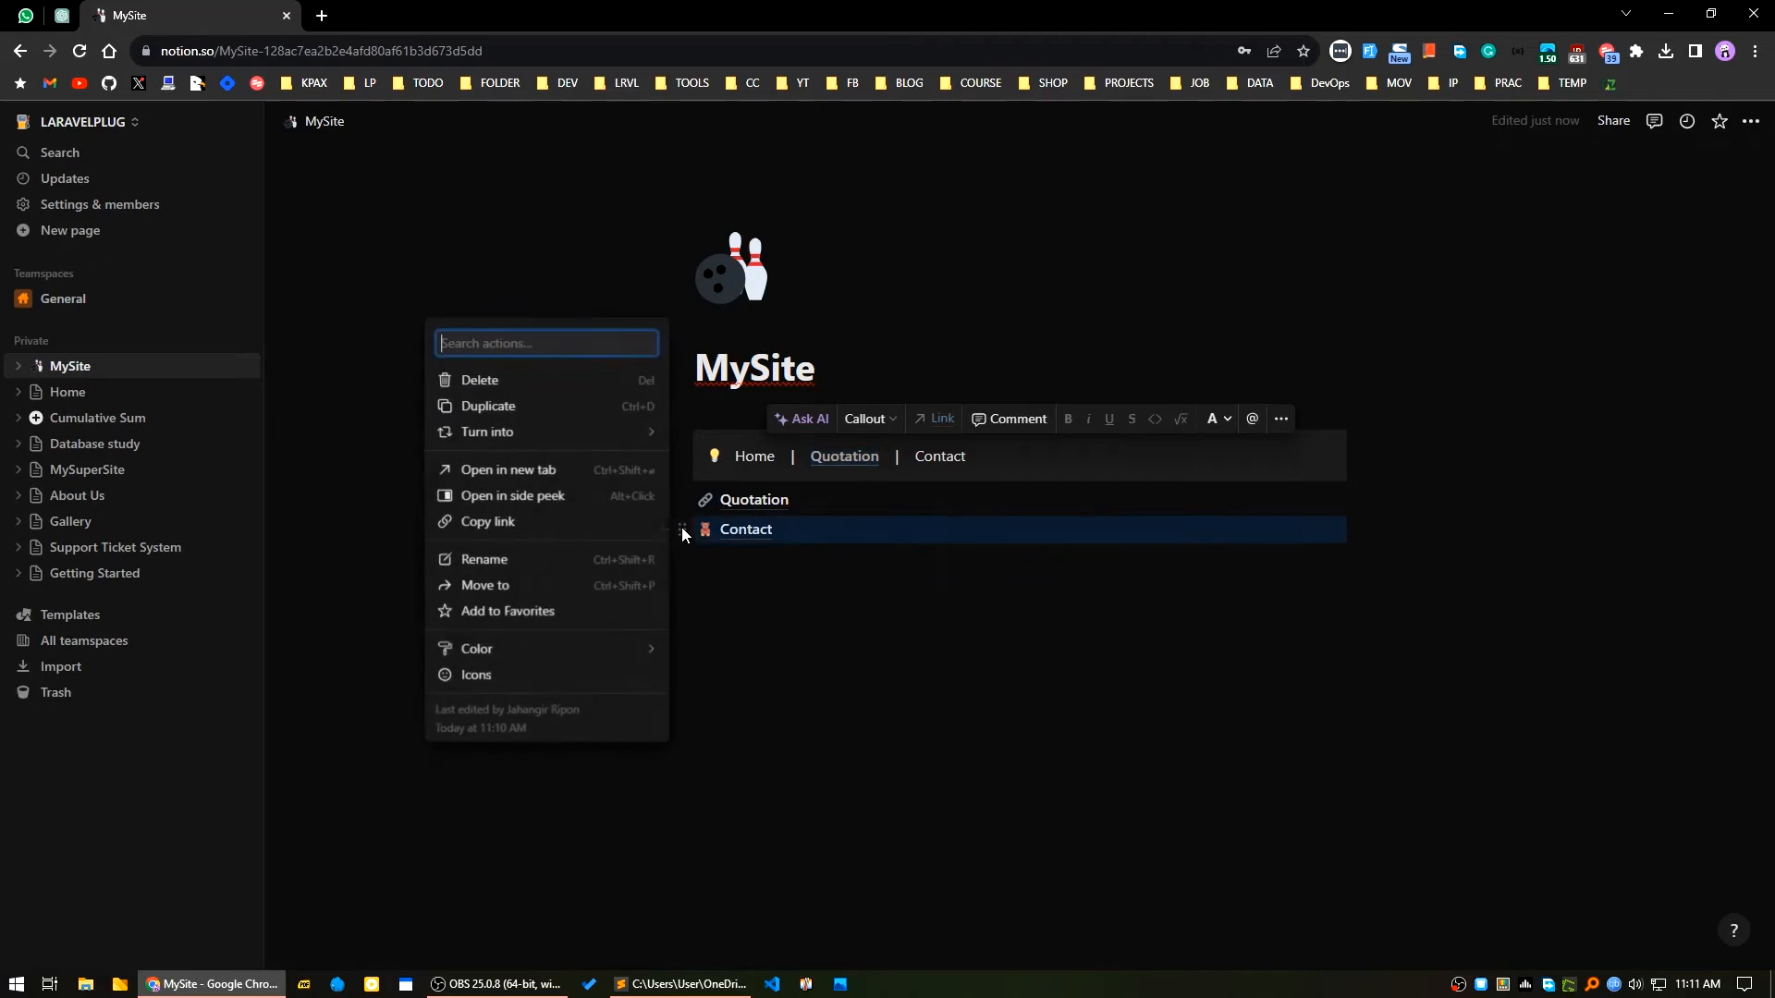
left_click(529, 523)
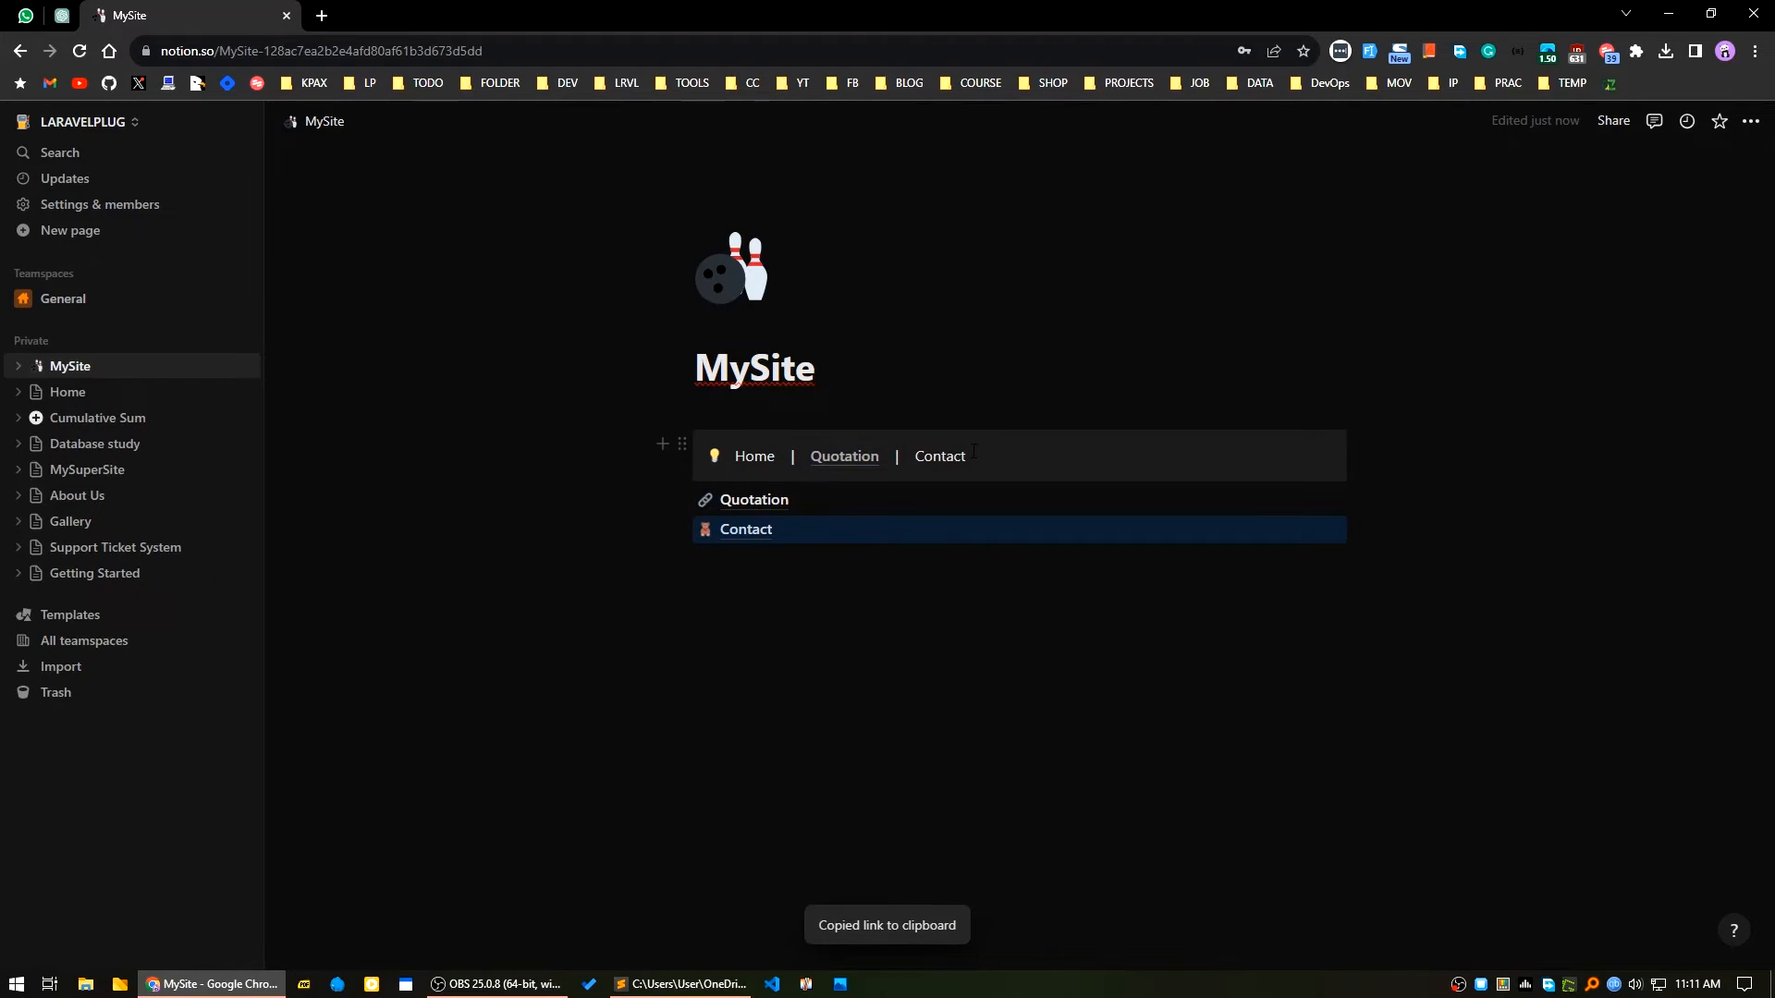
left_click_drag(973, 453, 912, 456)
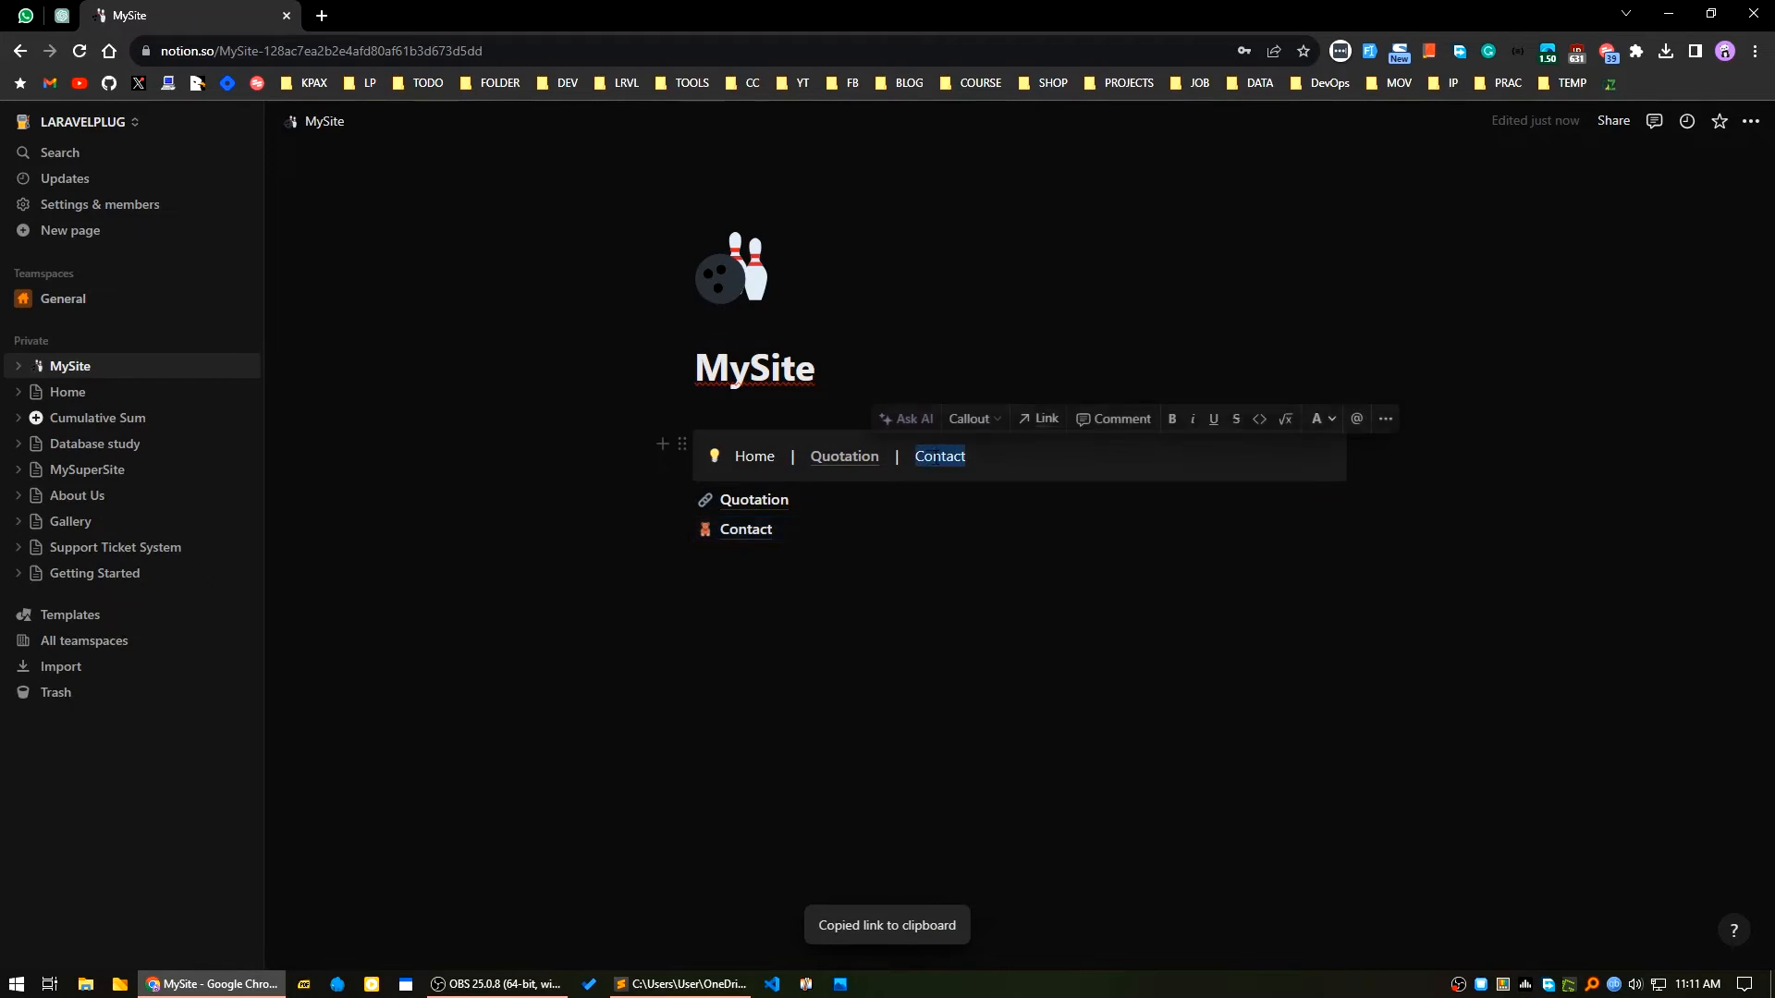
left_click(1046, 422)
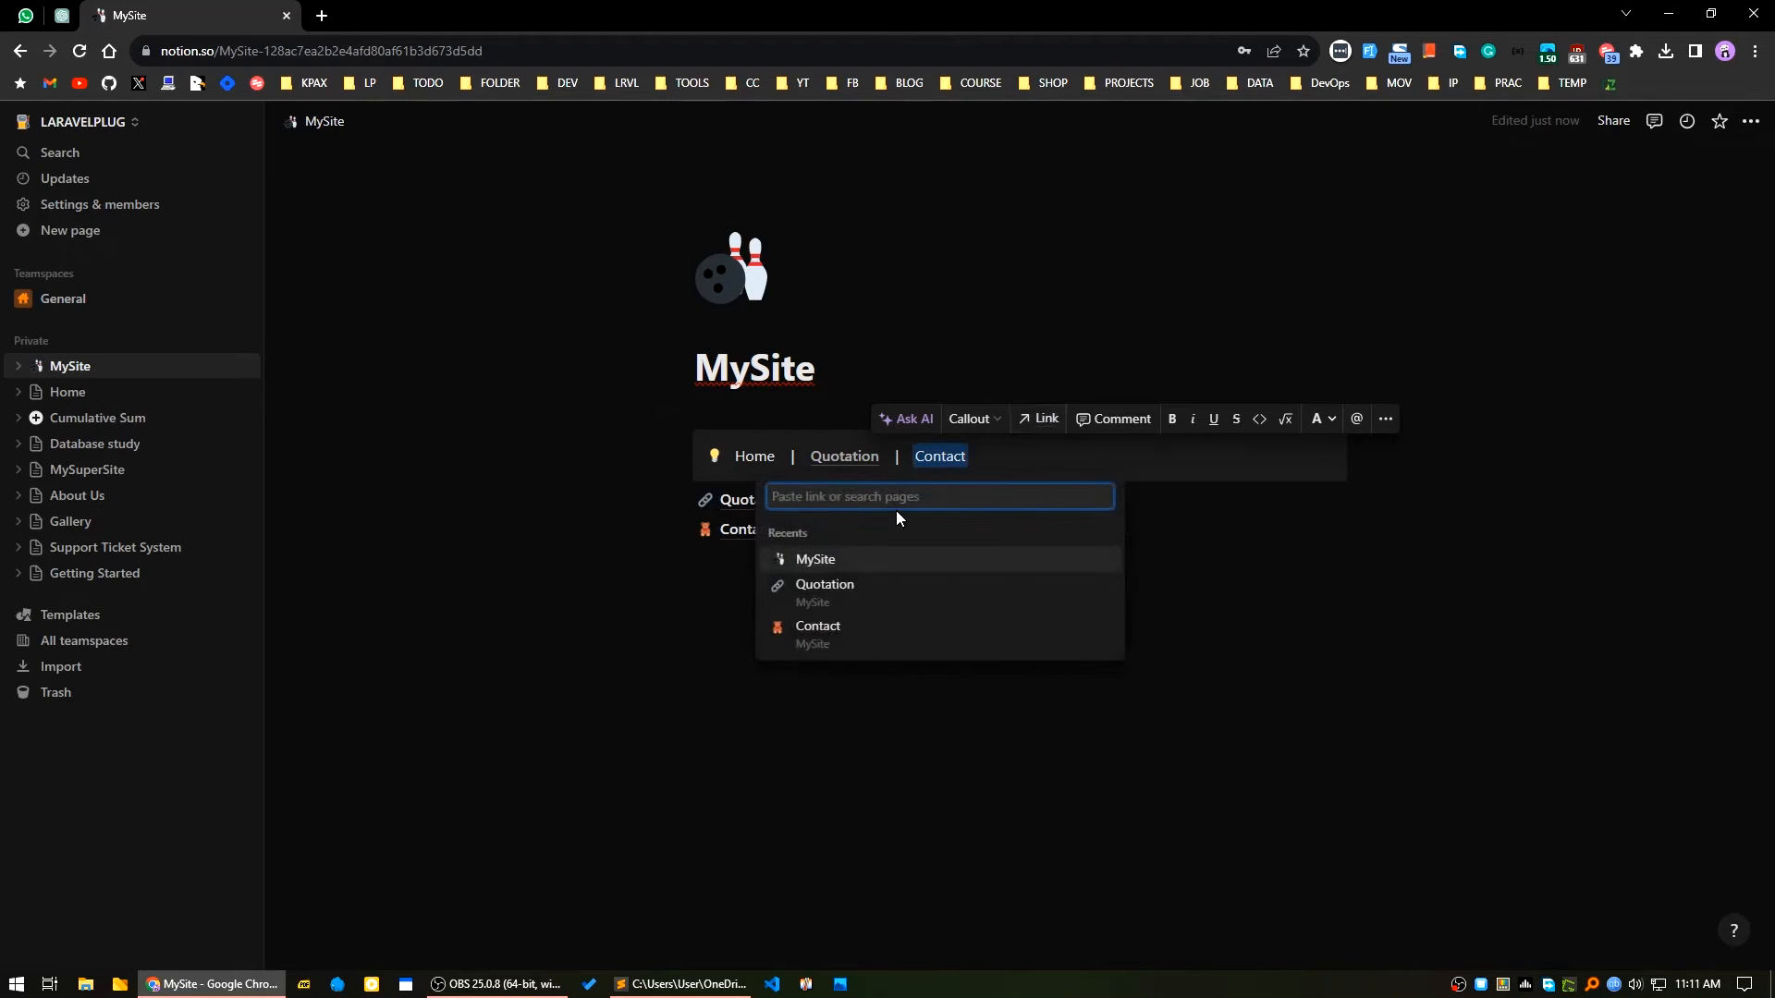
key("ctrl+v")
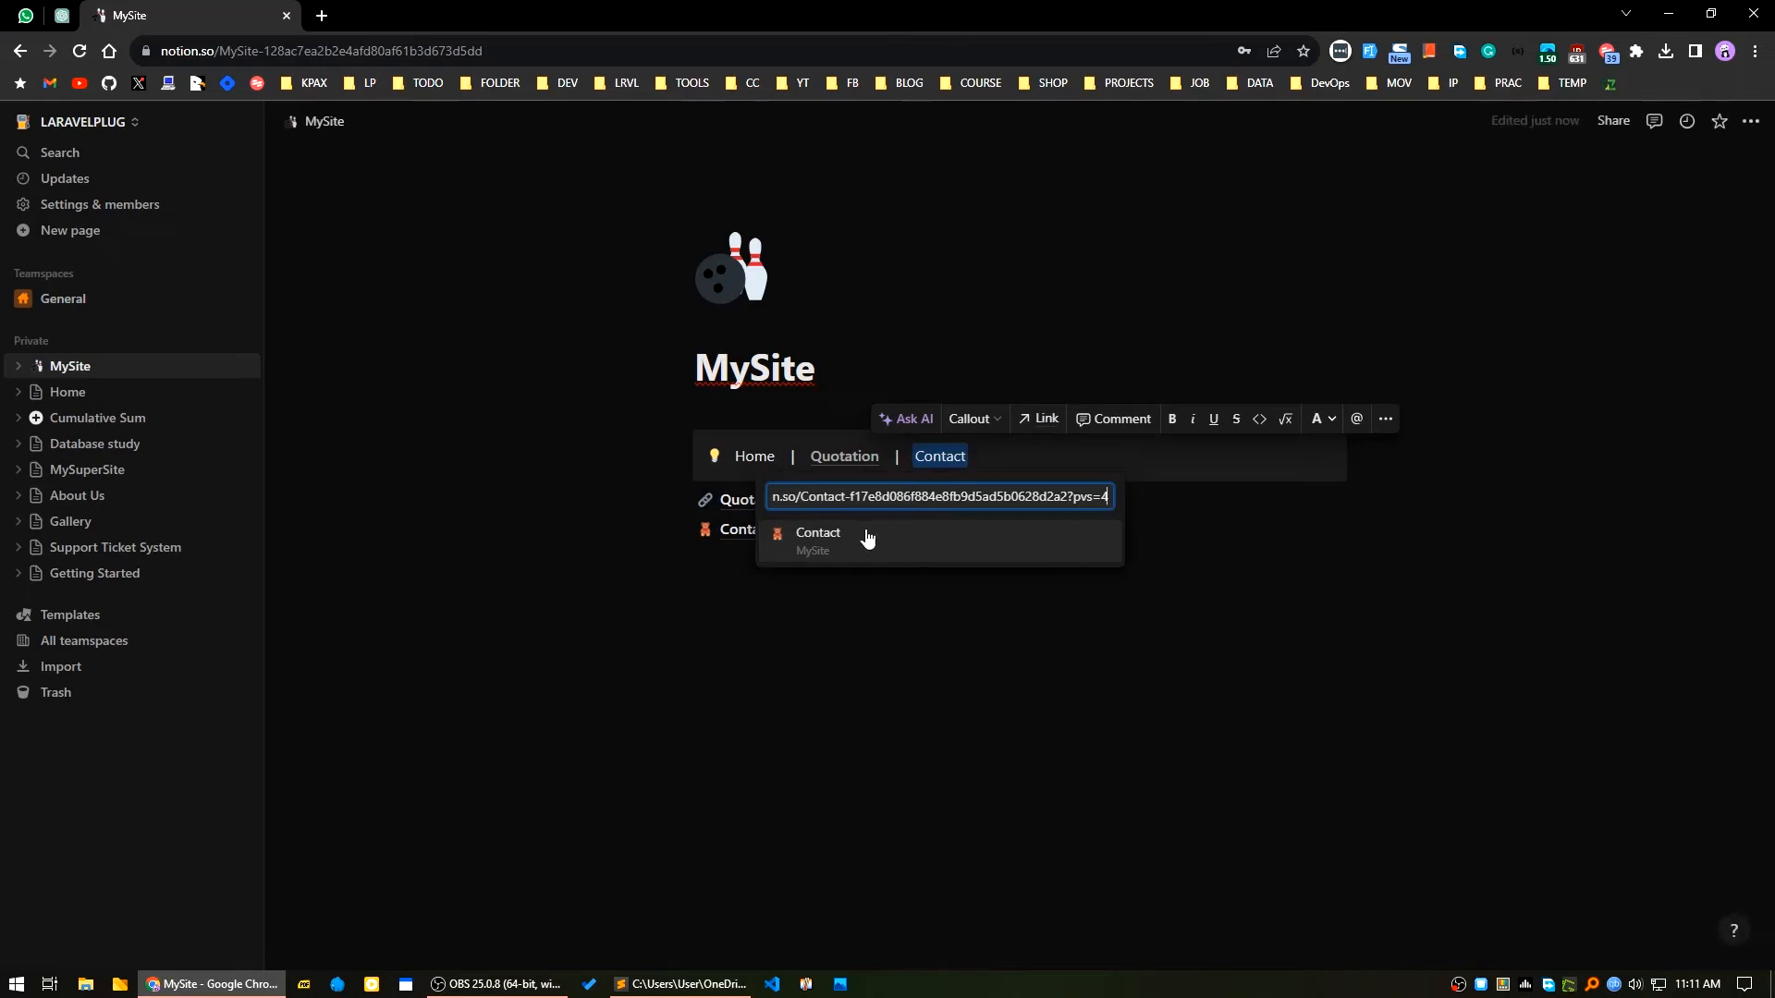
left_click(817, 541)
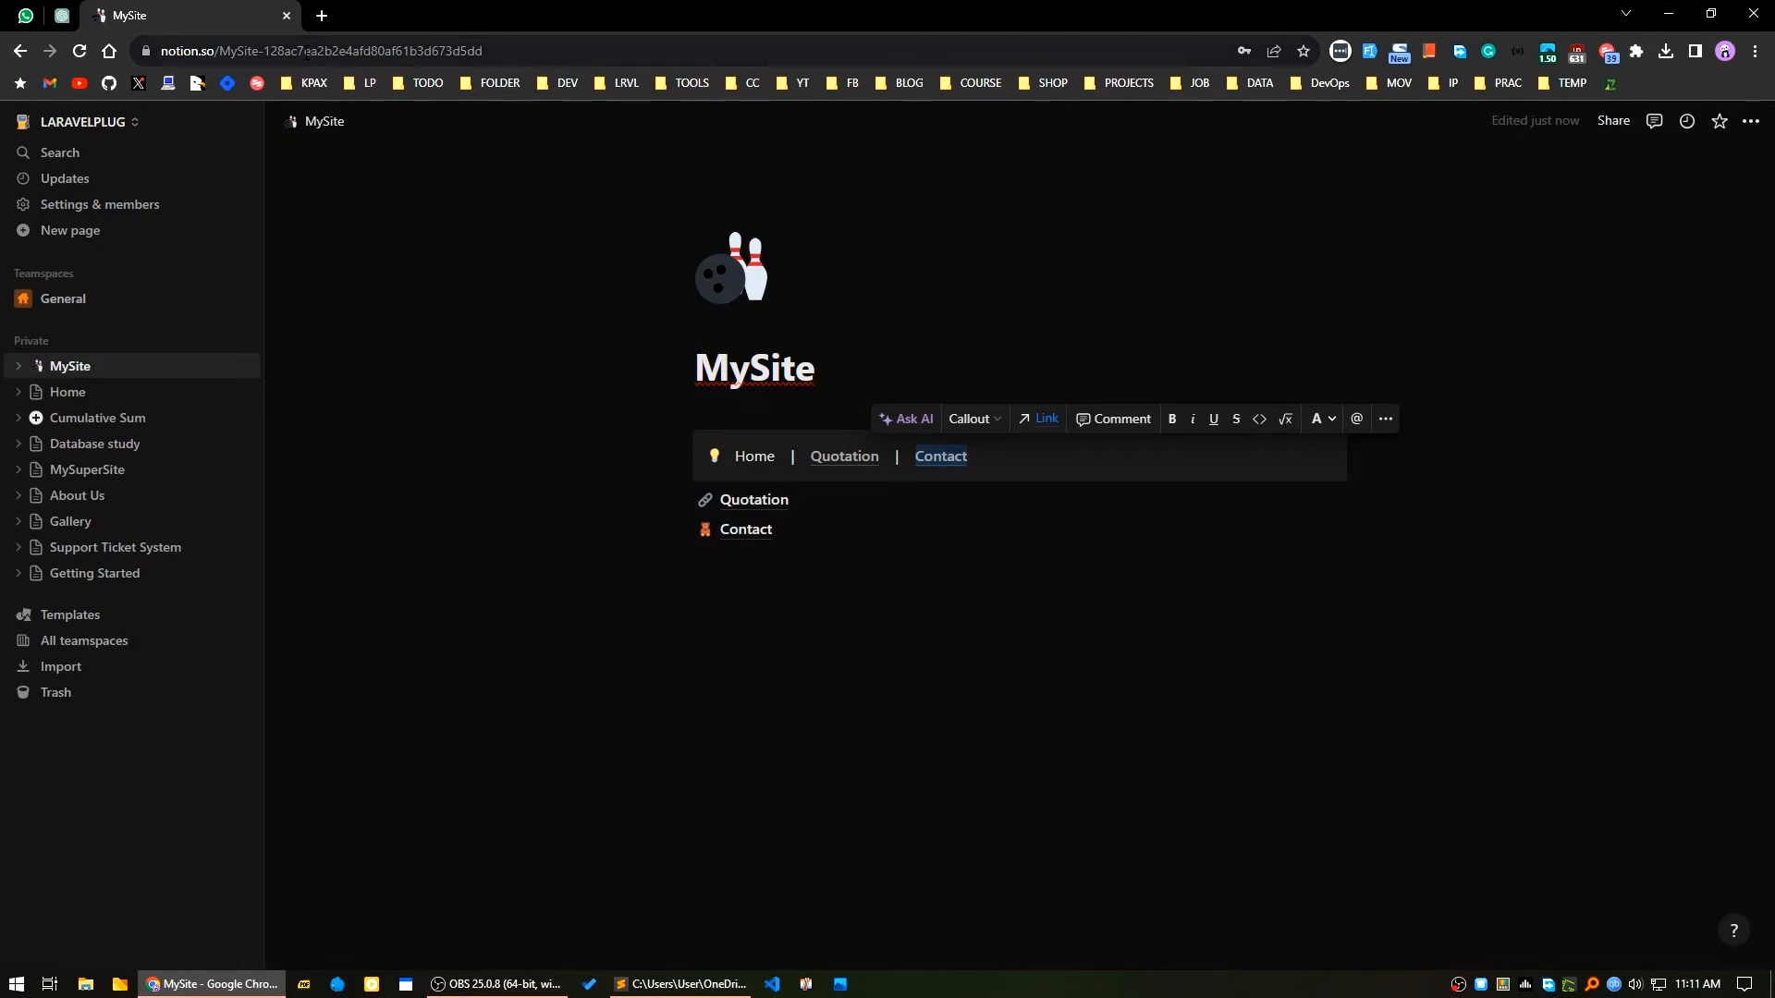
Copy the MySite page's address and link the word Home in the callout menu to it.
left_click(306, 53)
right_click(304, 50)
left_click(364, 164)
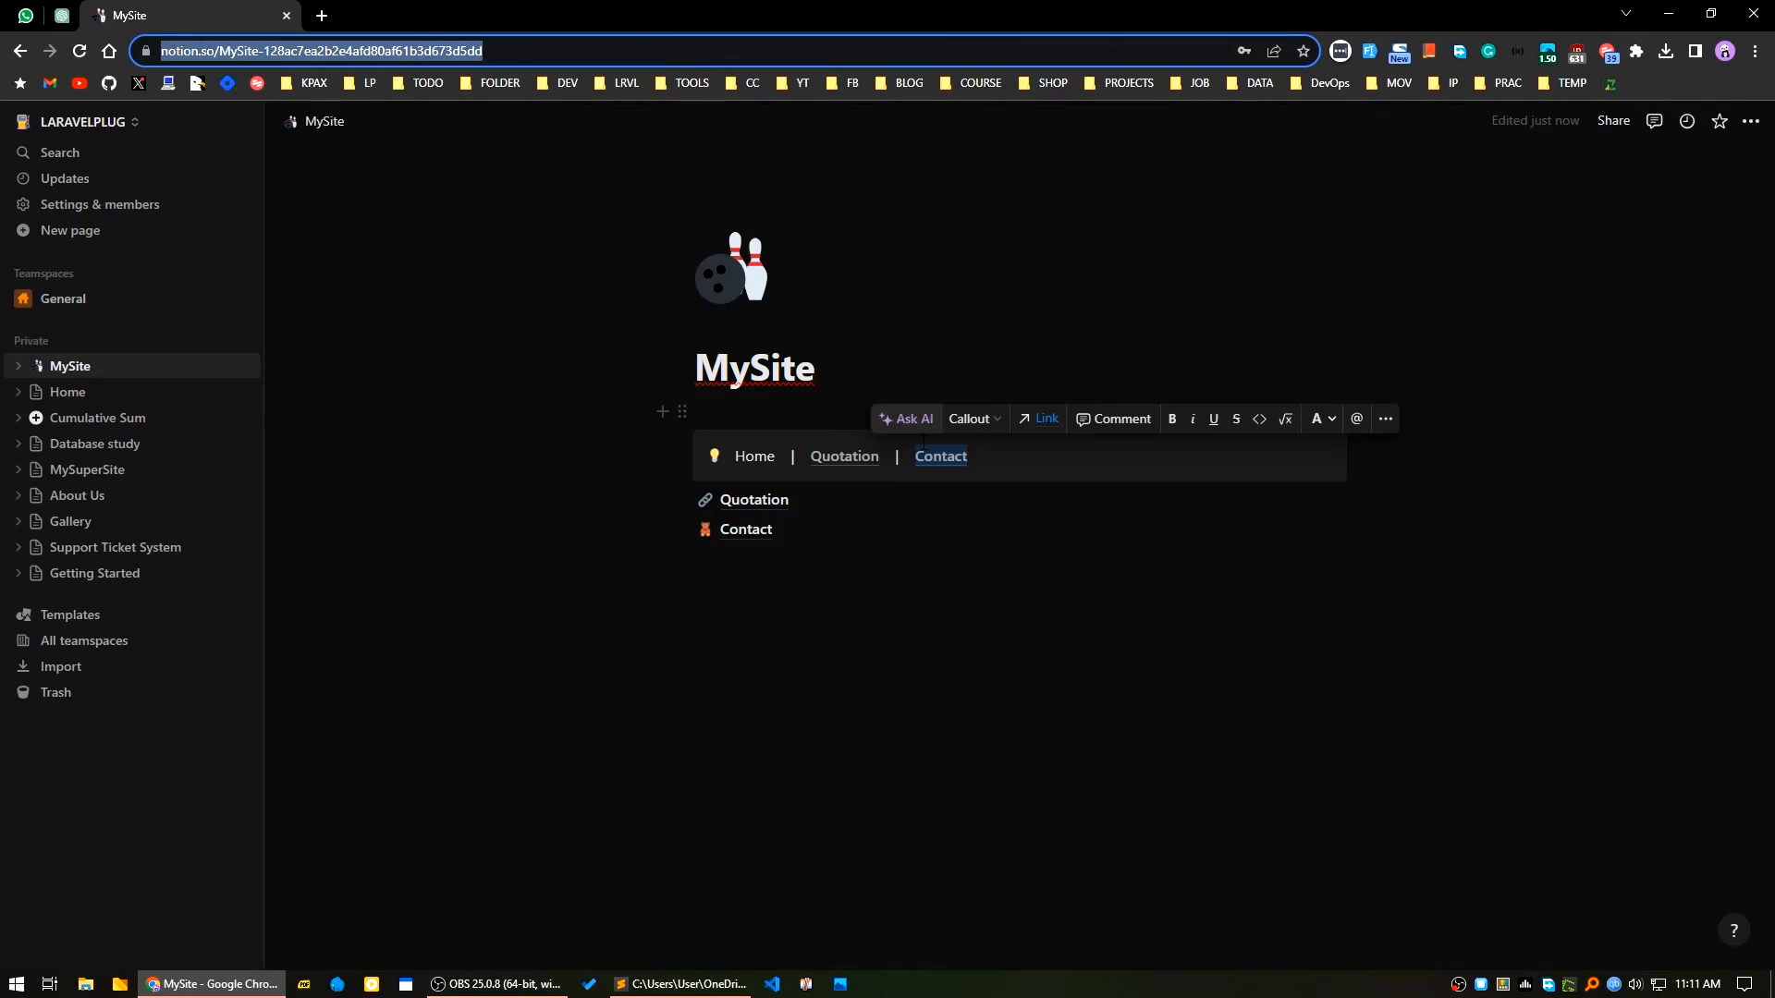
left_click_drag(774, 457, 755, 457)
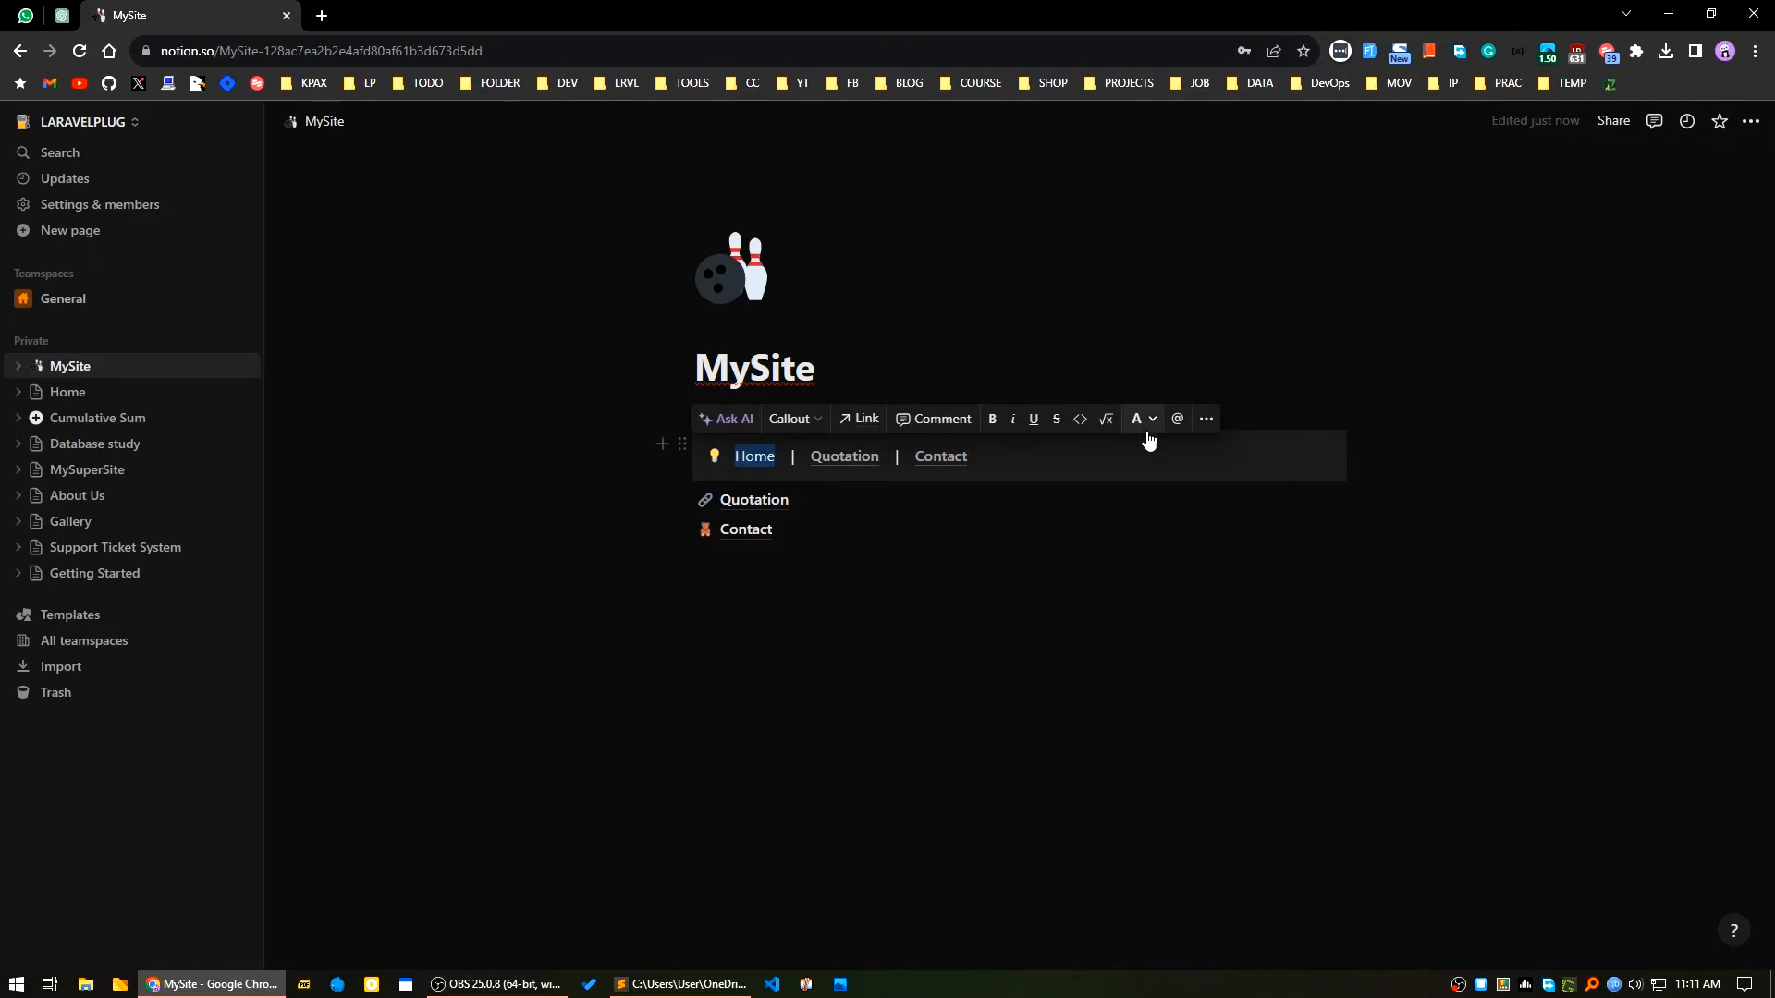
left_click(861, 419)
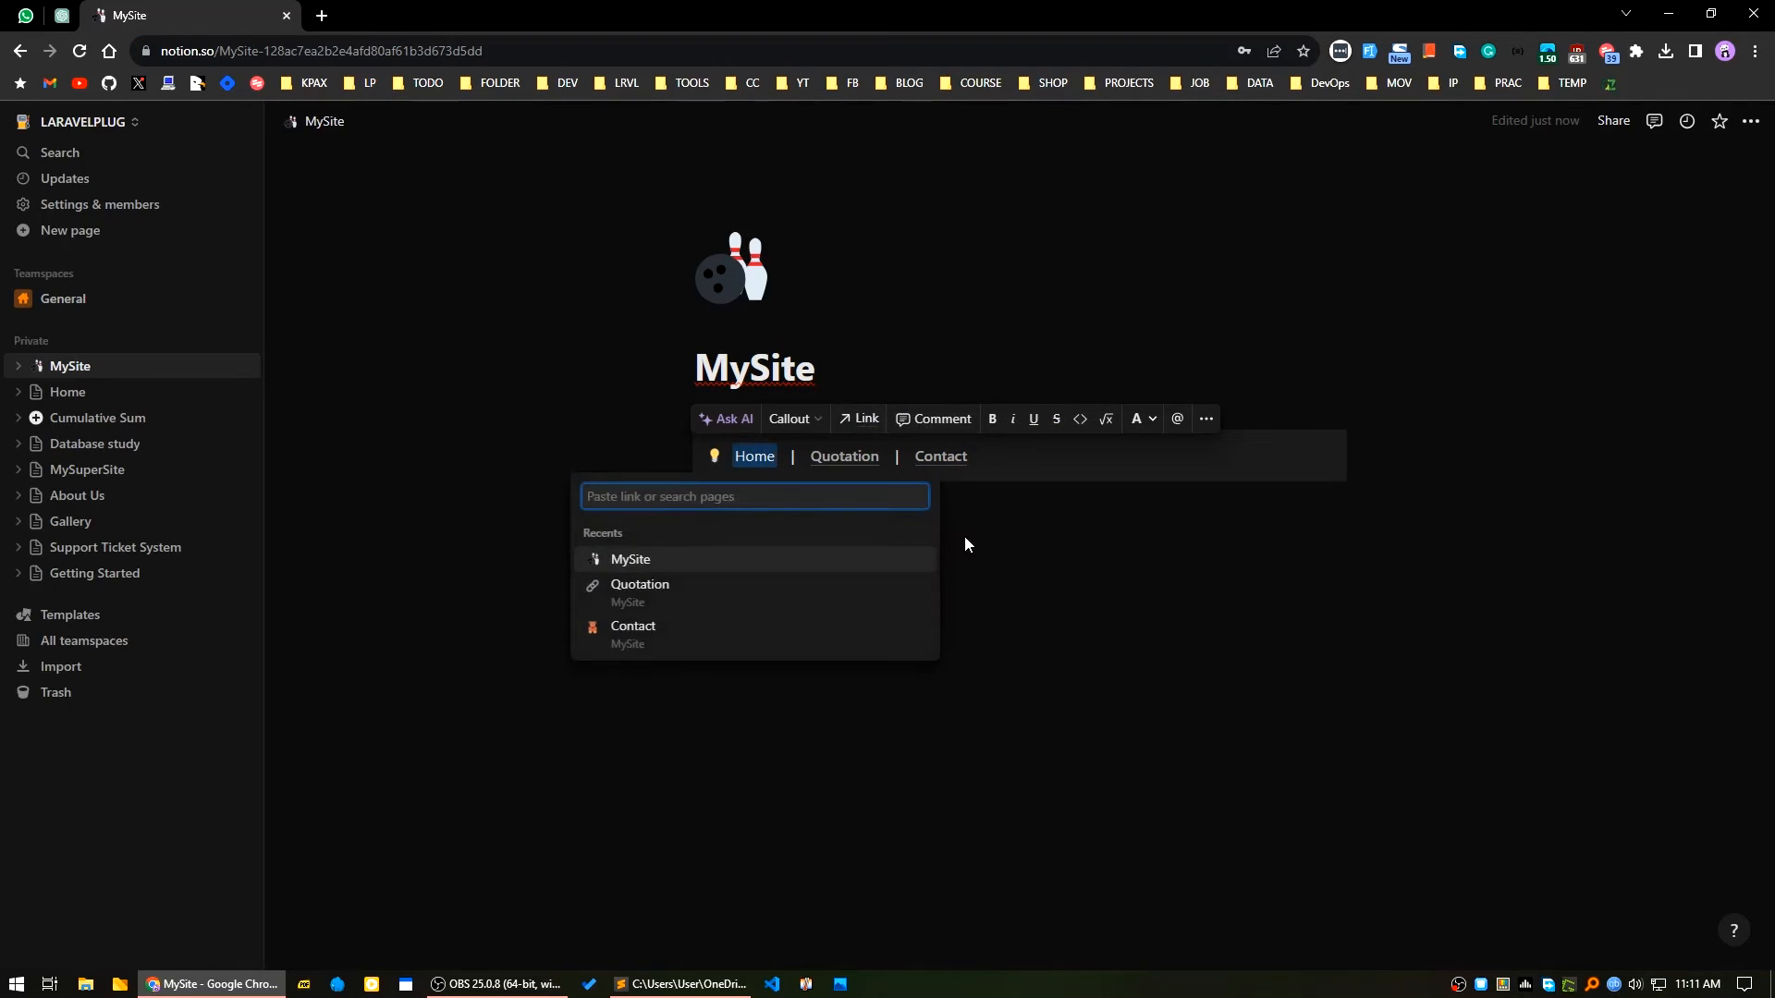
key("ctrl+v")
left_click(737, 535)
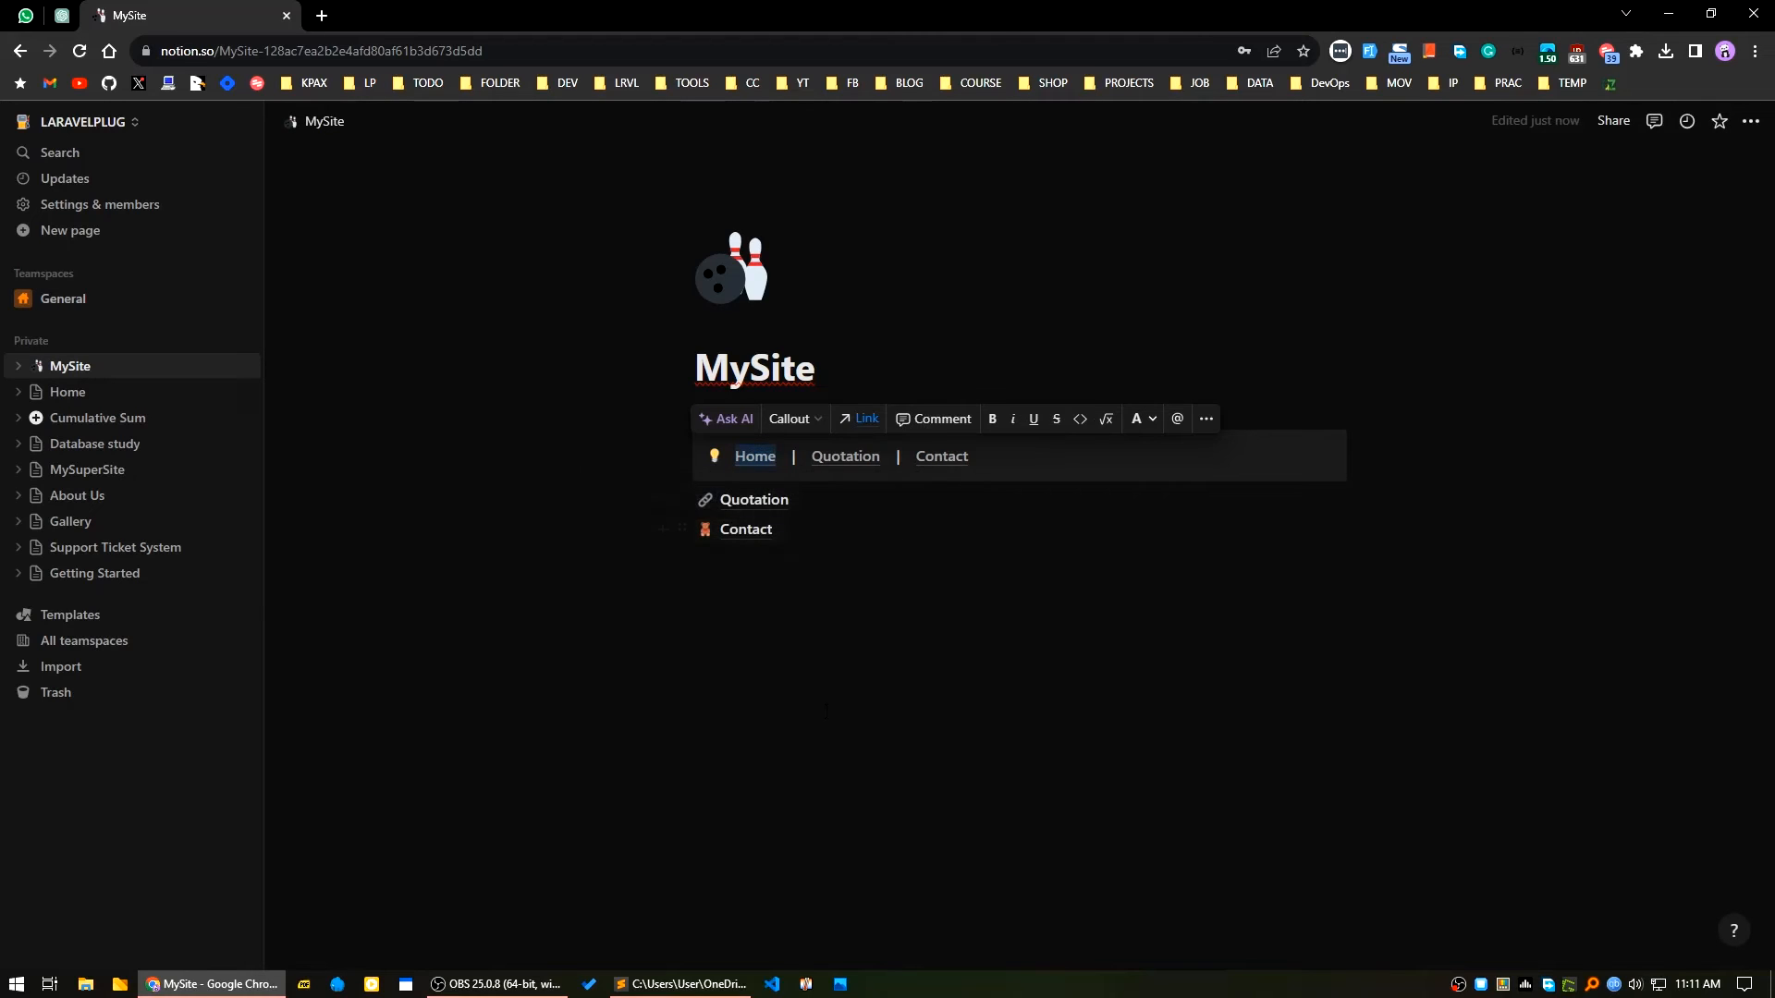
left_click(814, 558)
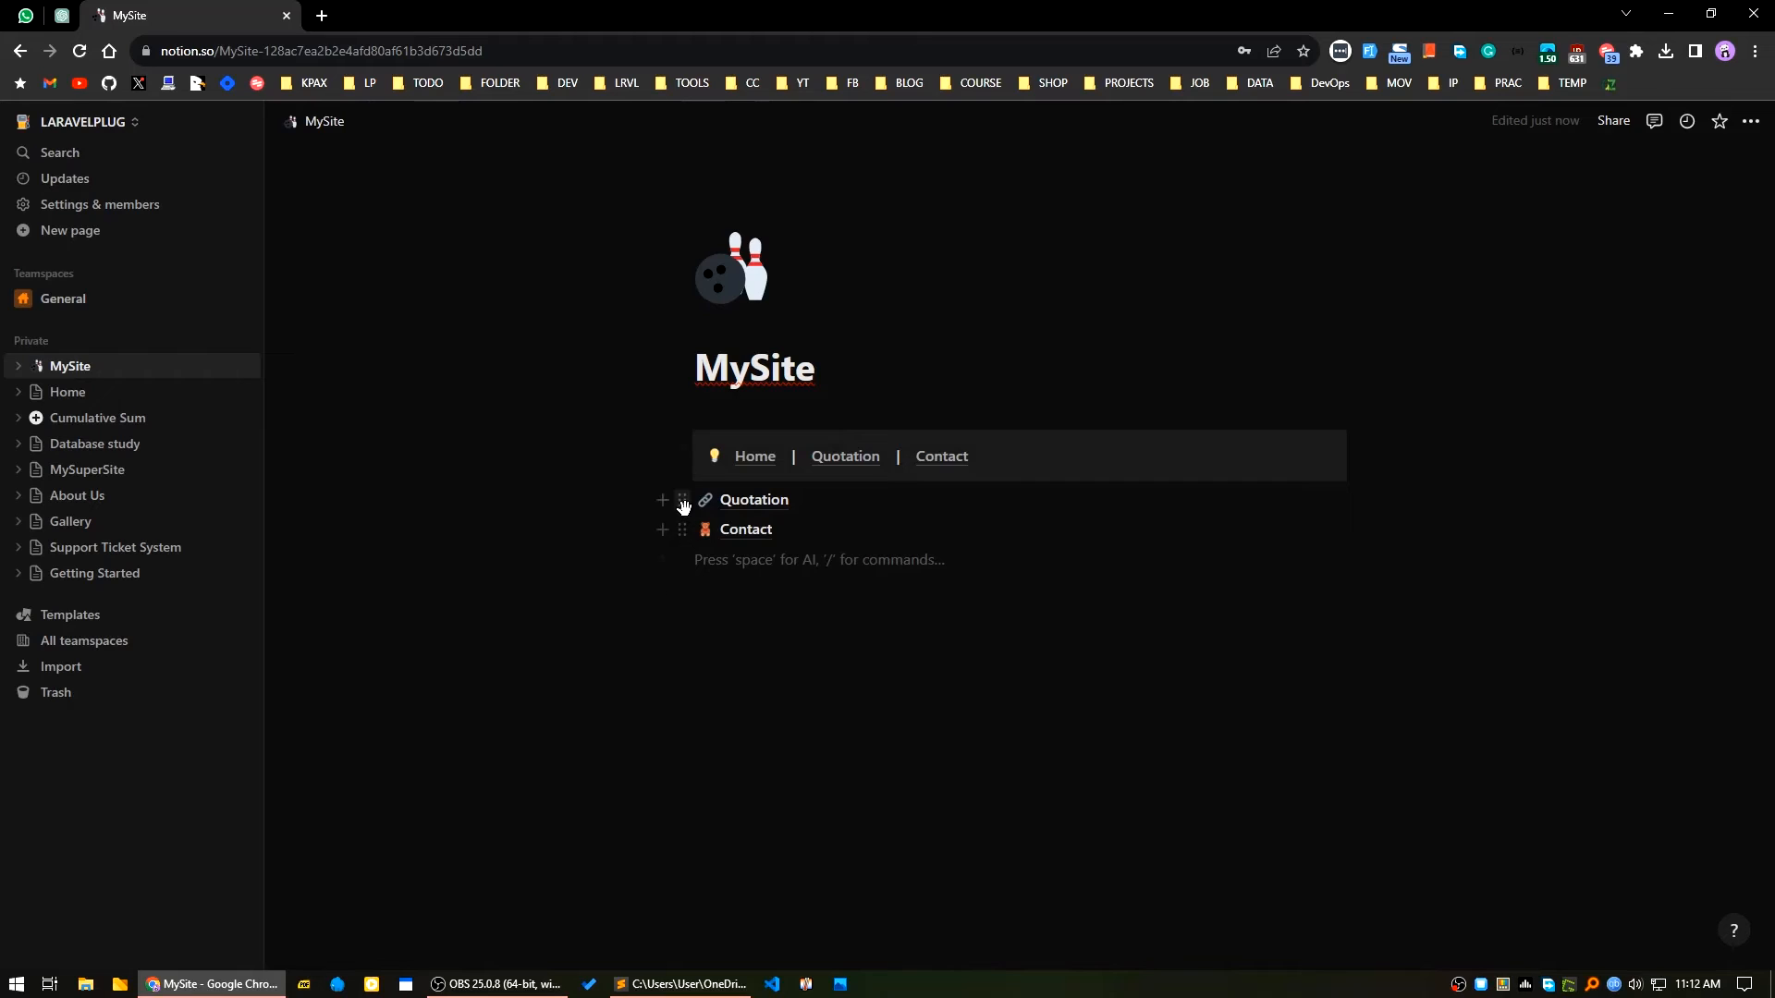
View the Quotation and Contact sub-pages in turn, returning to MySite after each.
left_click(751, 500)
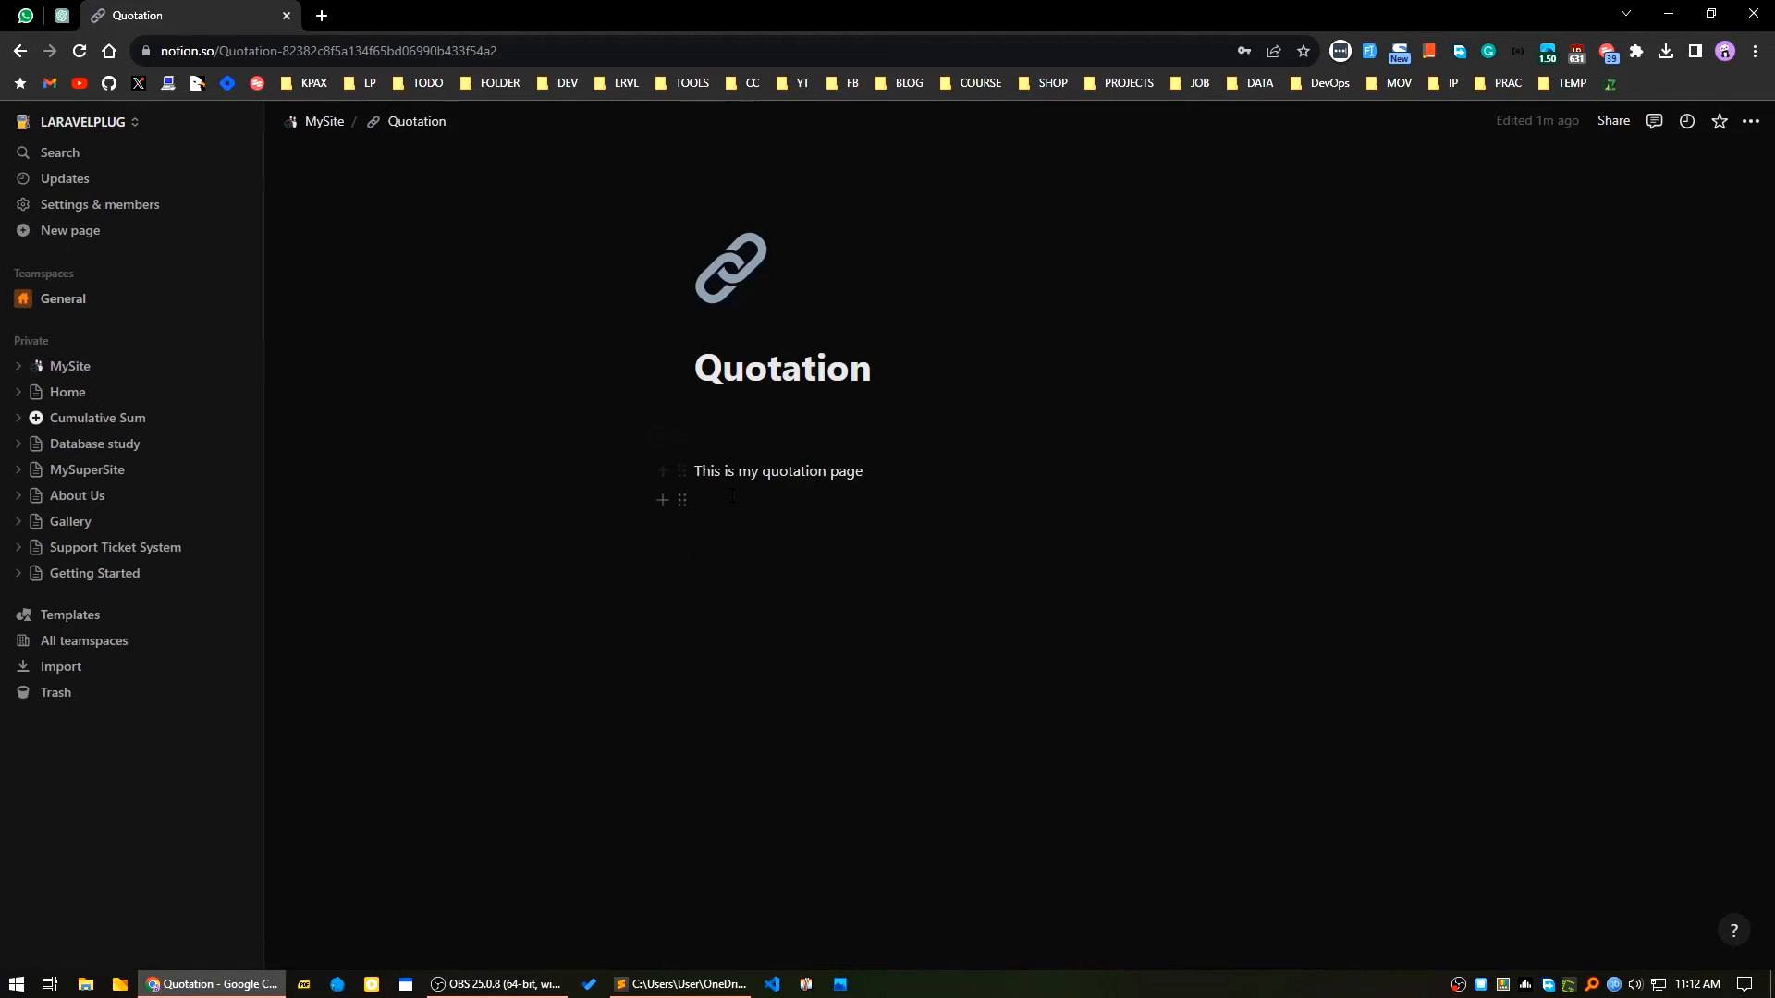
left_click(315, 122)
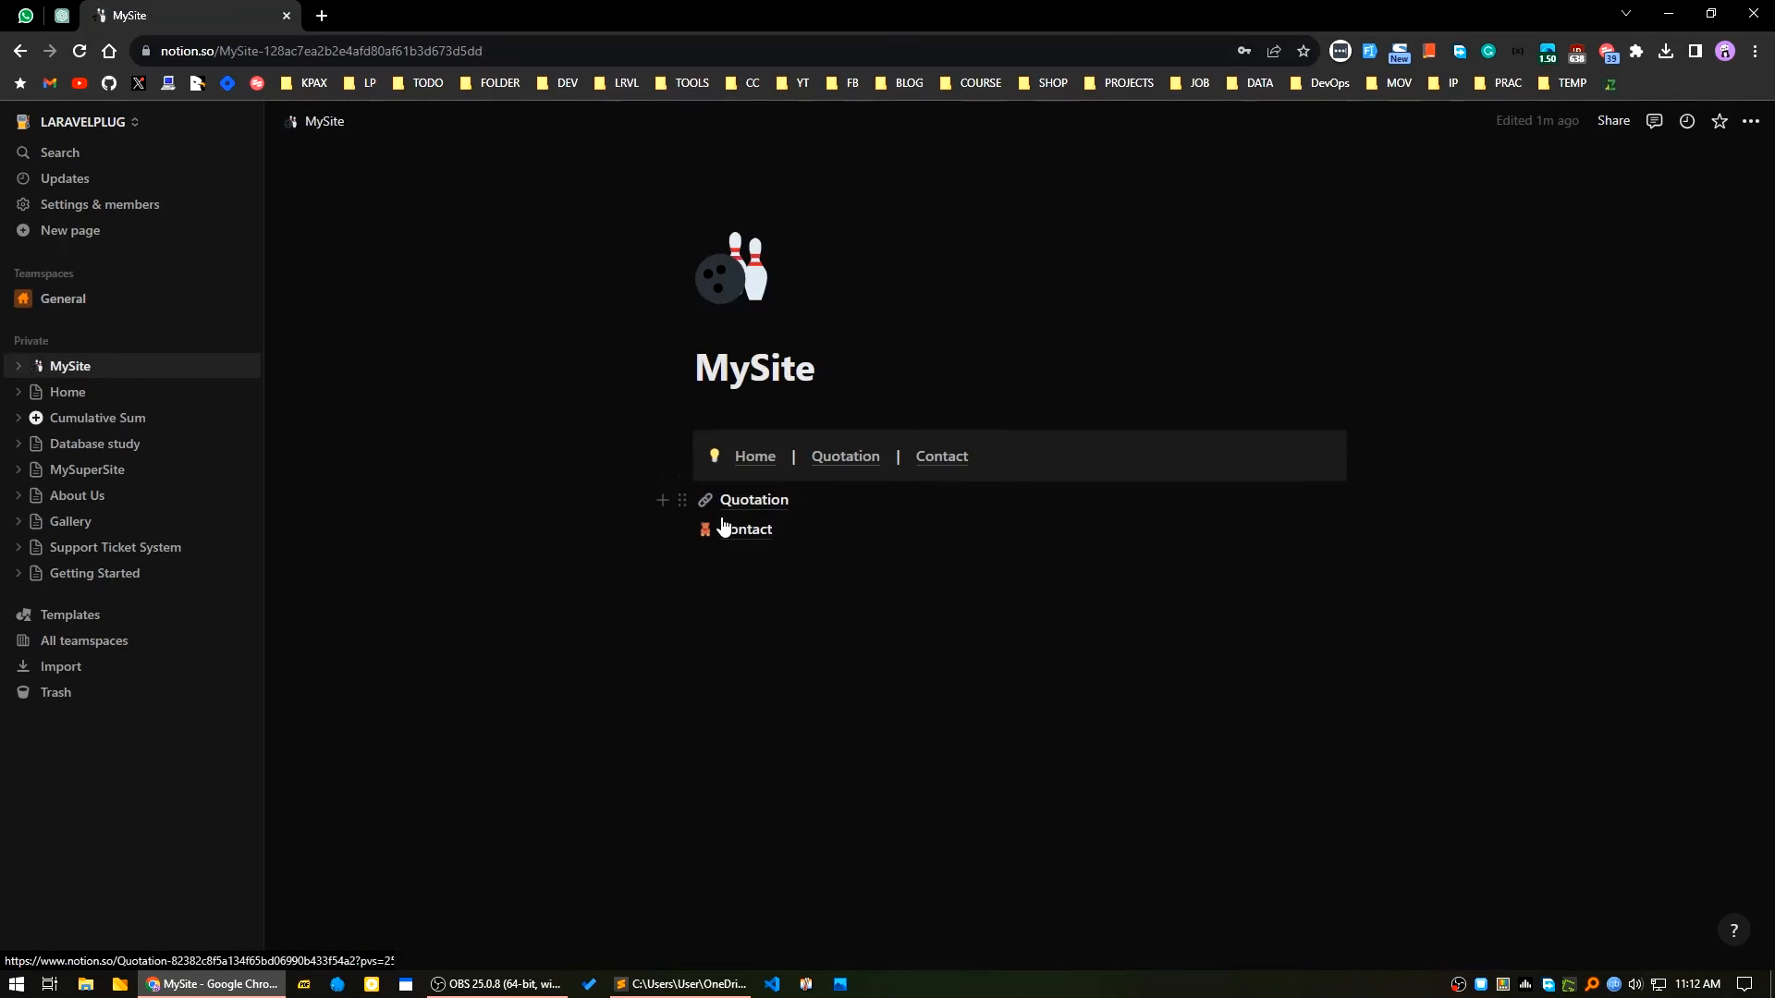
left_click(737, 530)
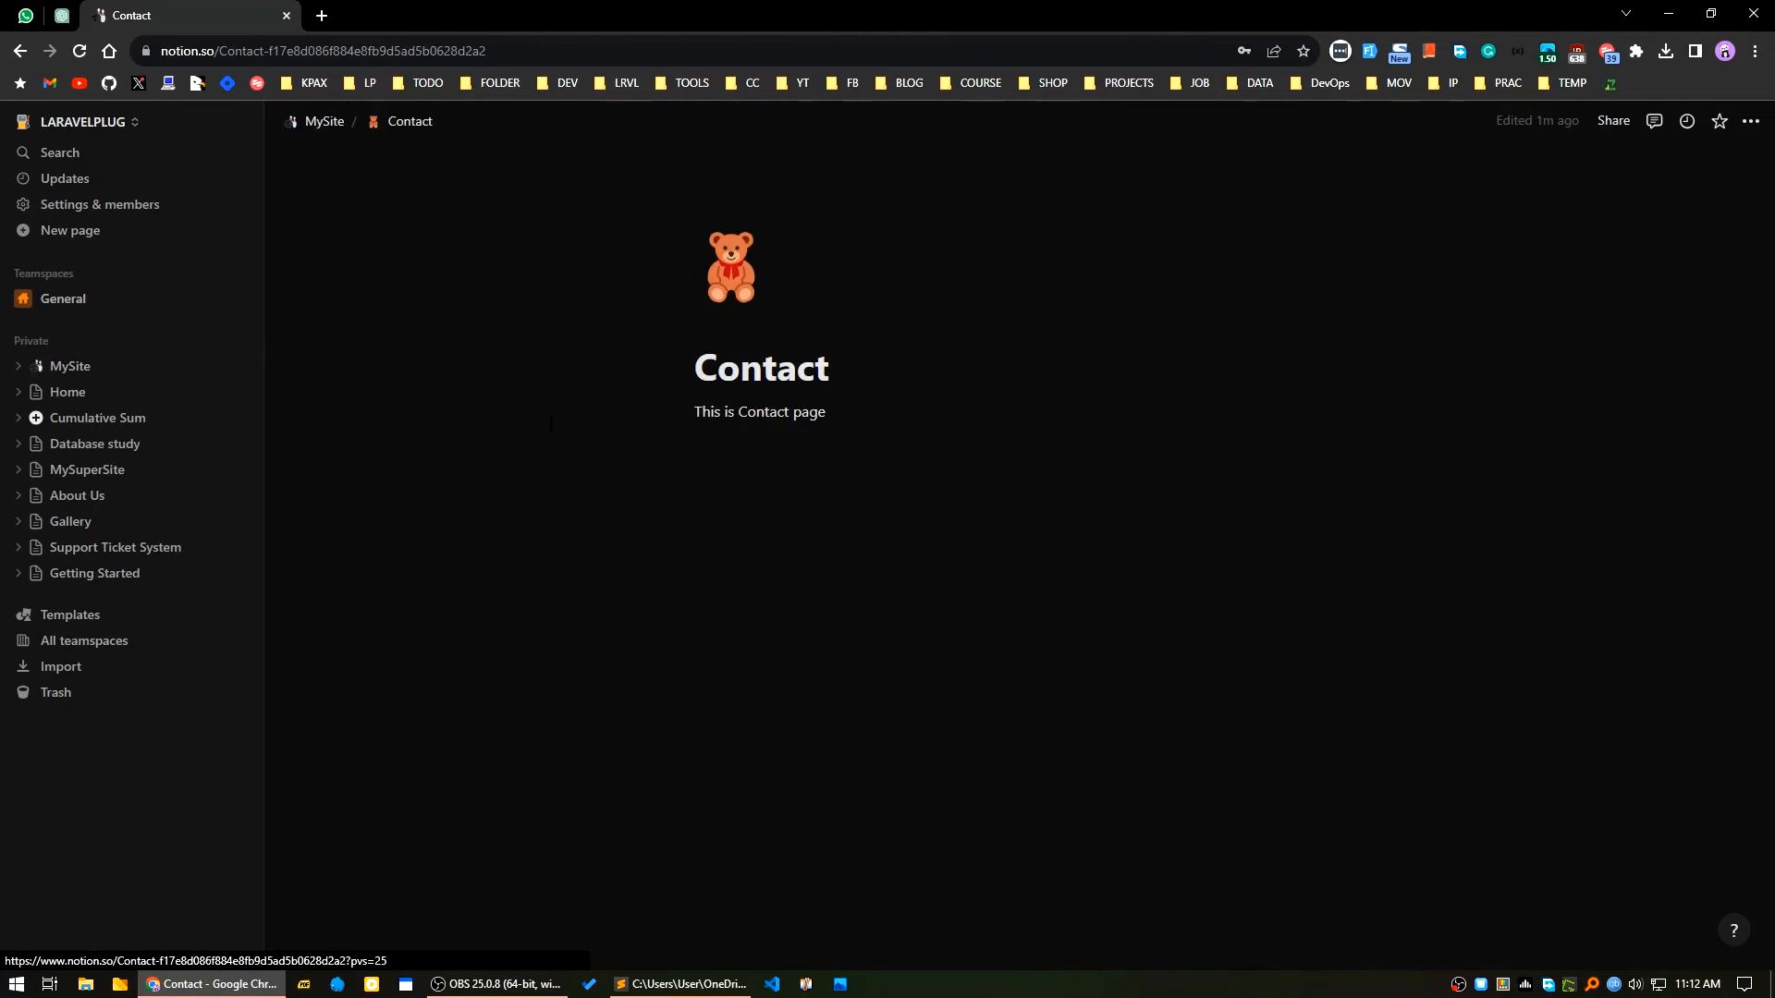
left_click(305, 122)
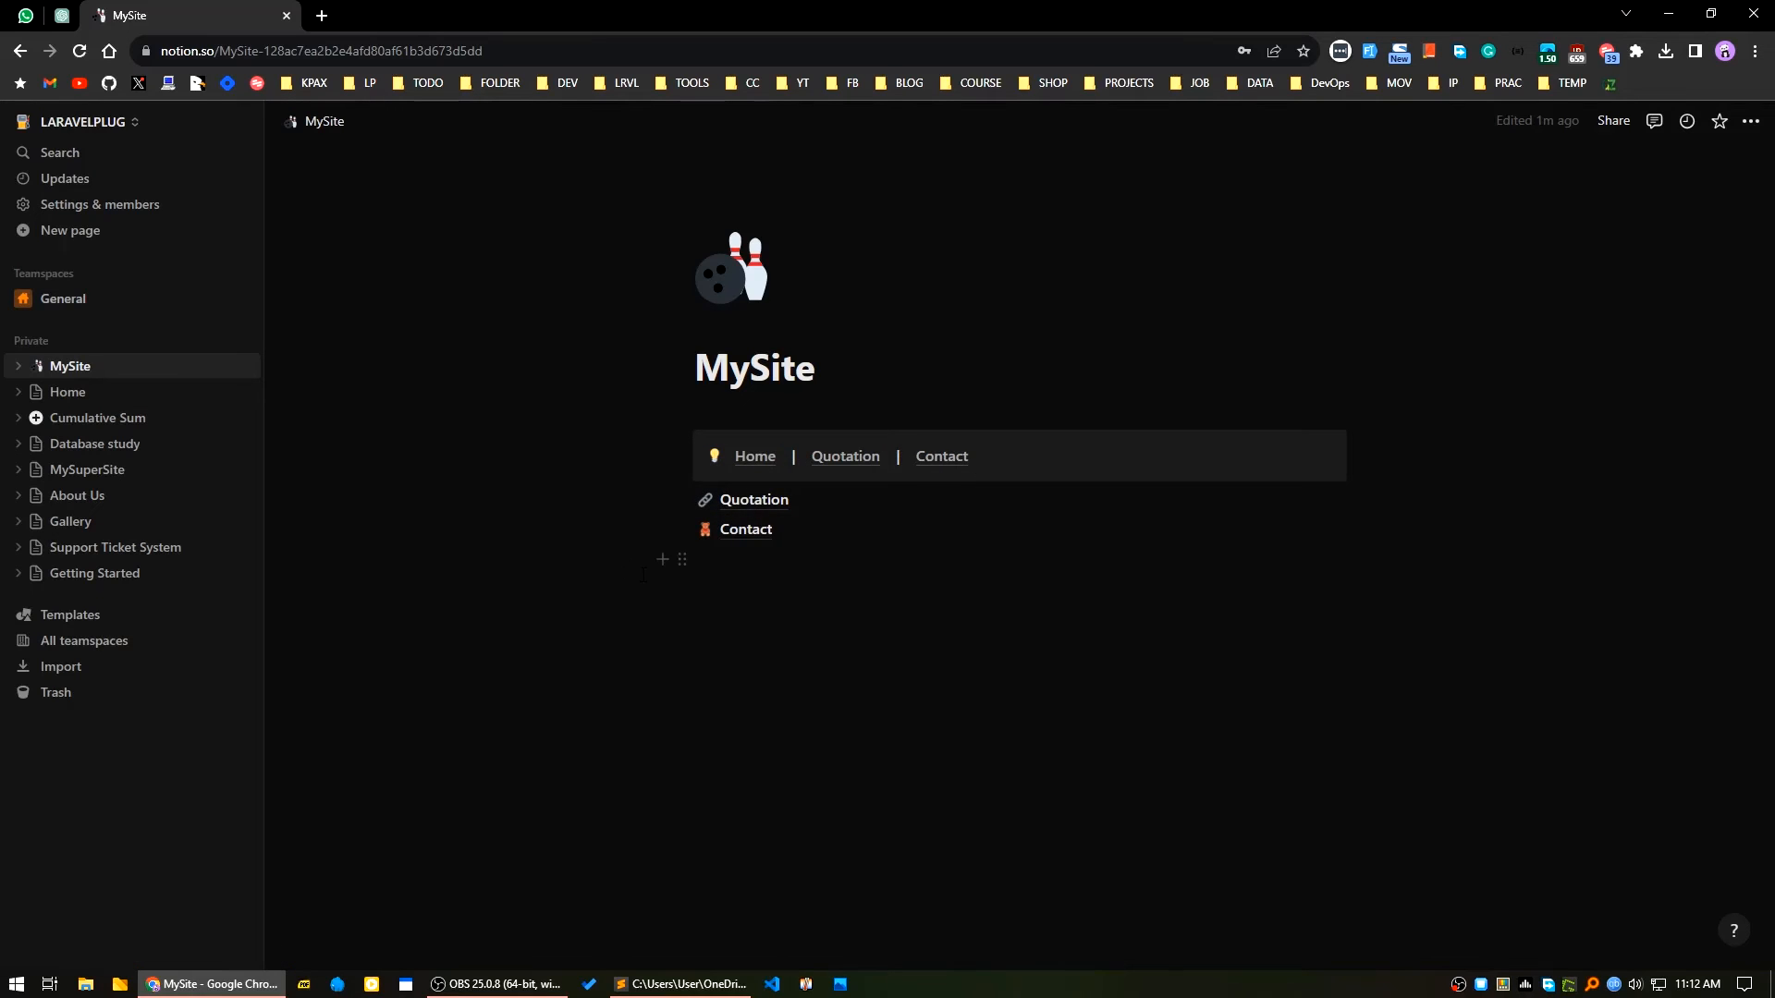
Insert an empty synced block between the Quotation and Contact sub-pages, and add a blank line below the menu callout.
left_click(663, 500)
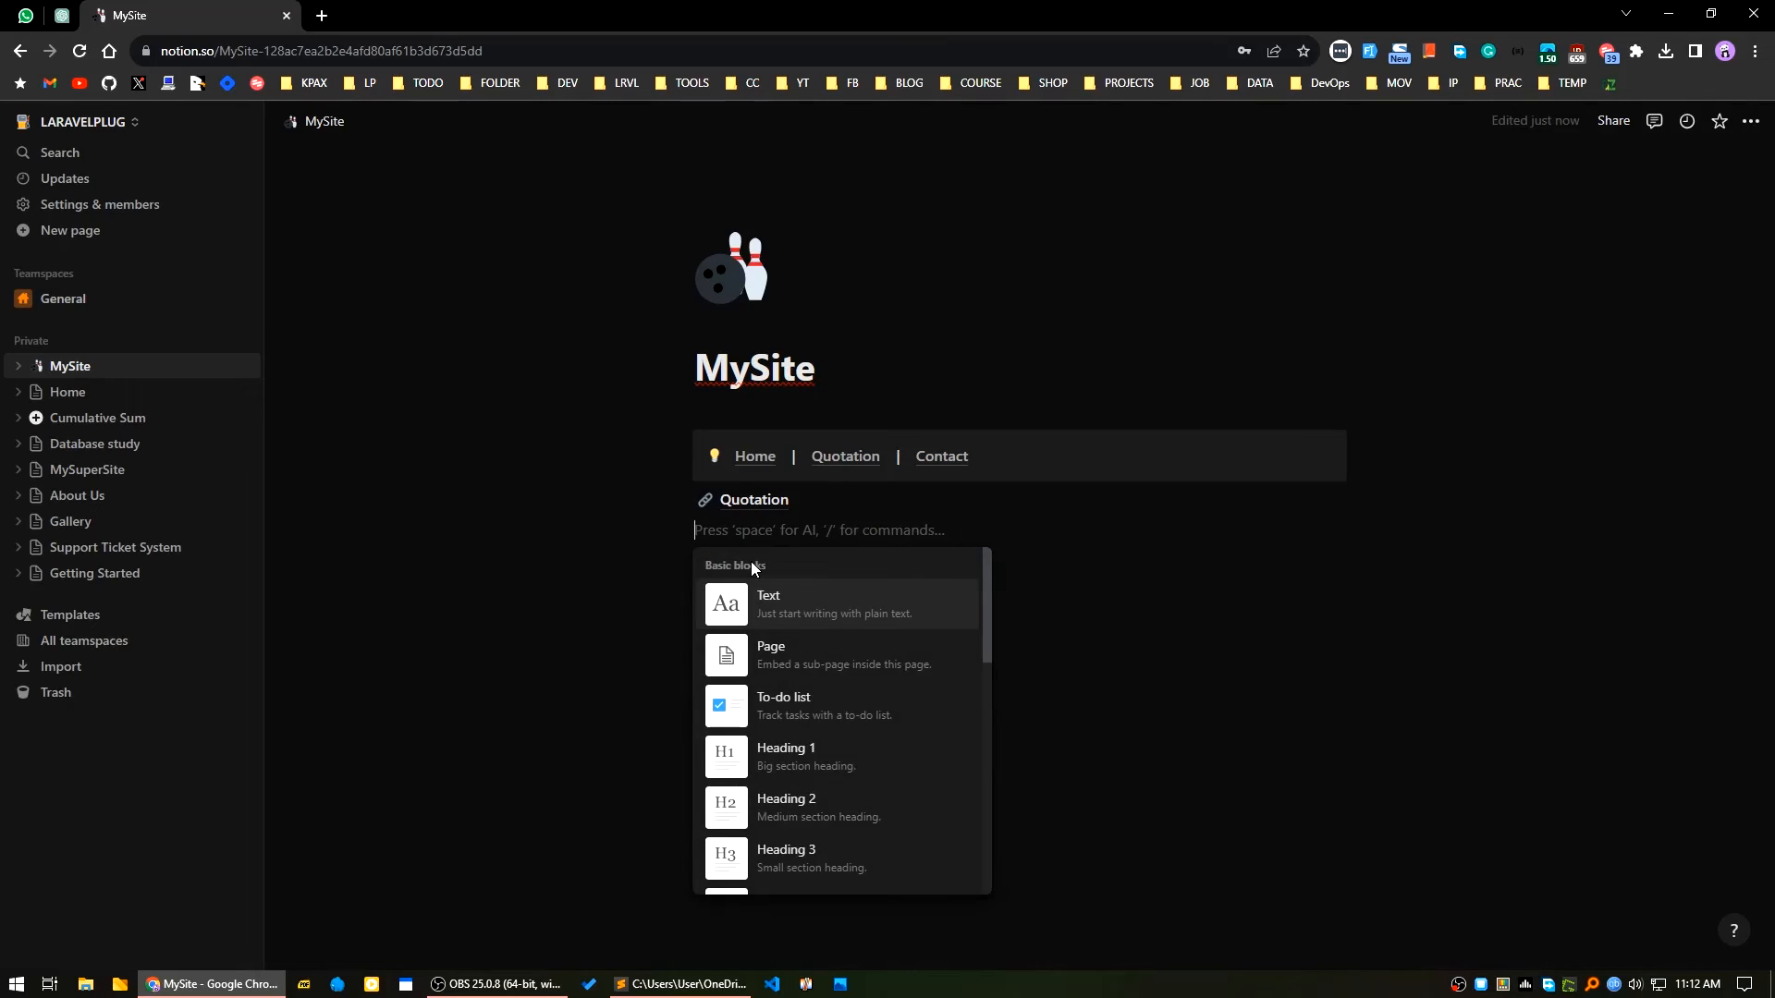
type("/sy")
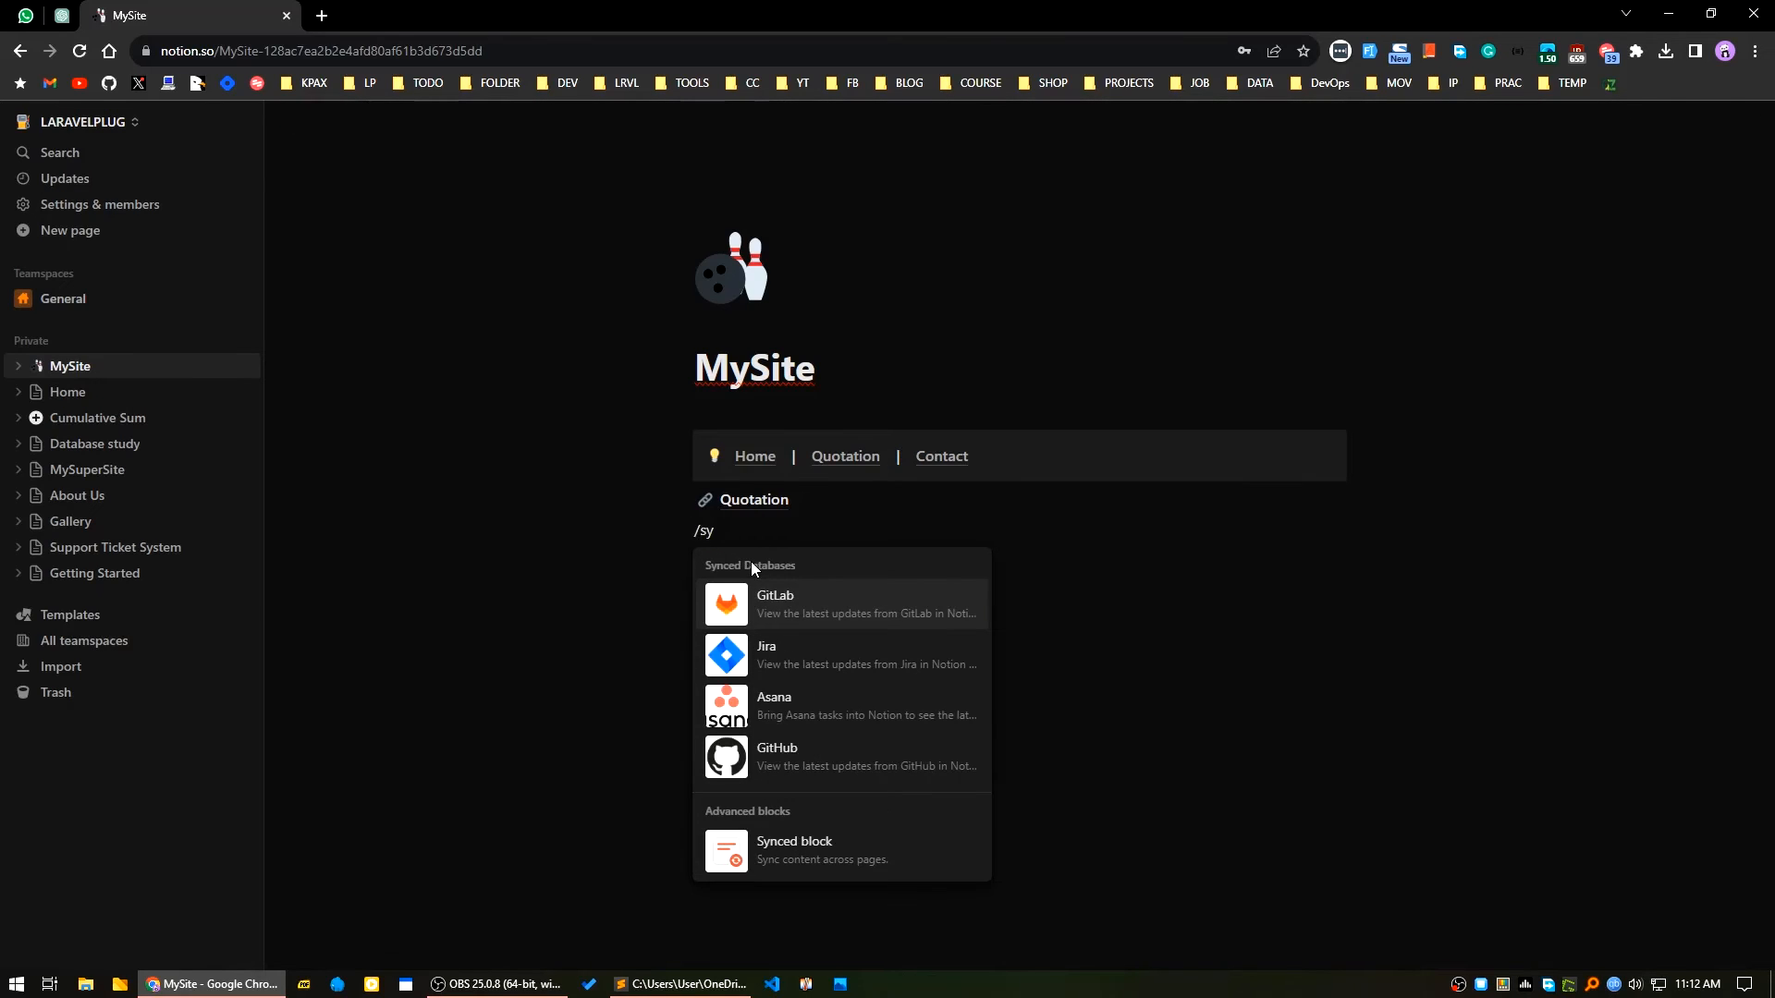
left_click(852, 863)
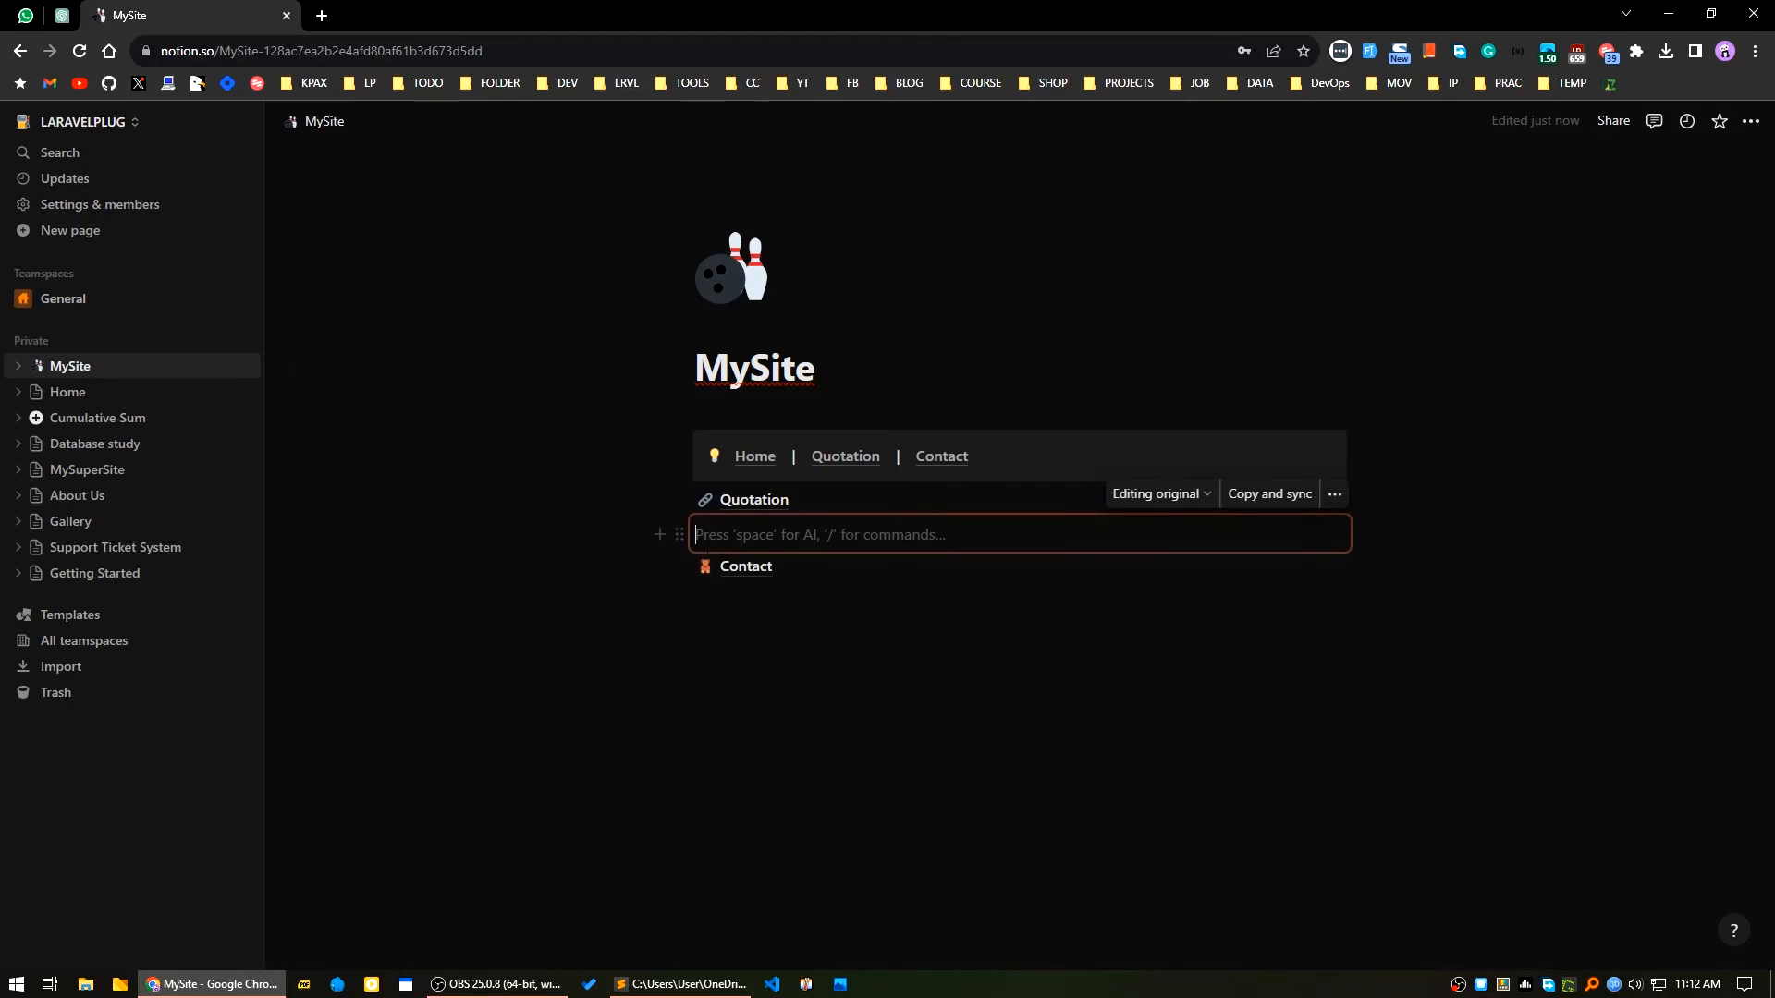
left_click_drag(678, 536, 688, 459)
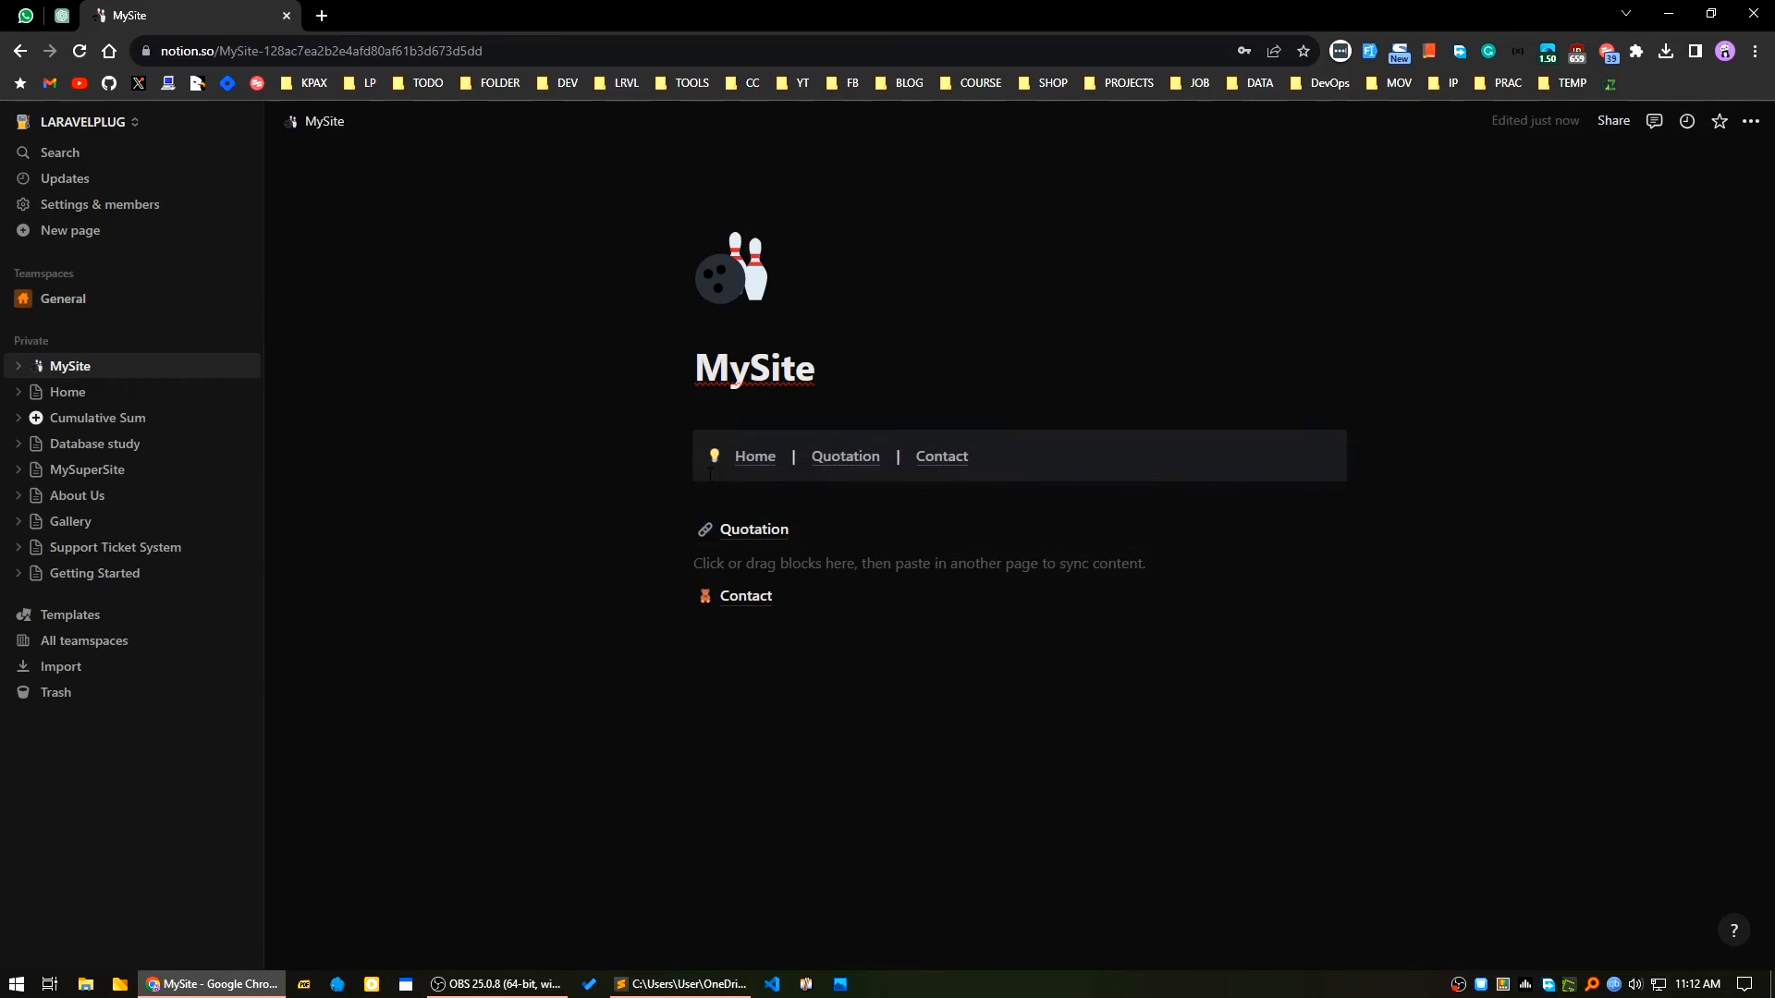
left_click(746, 500)
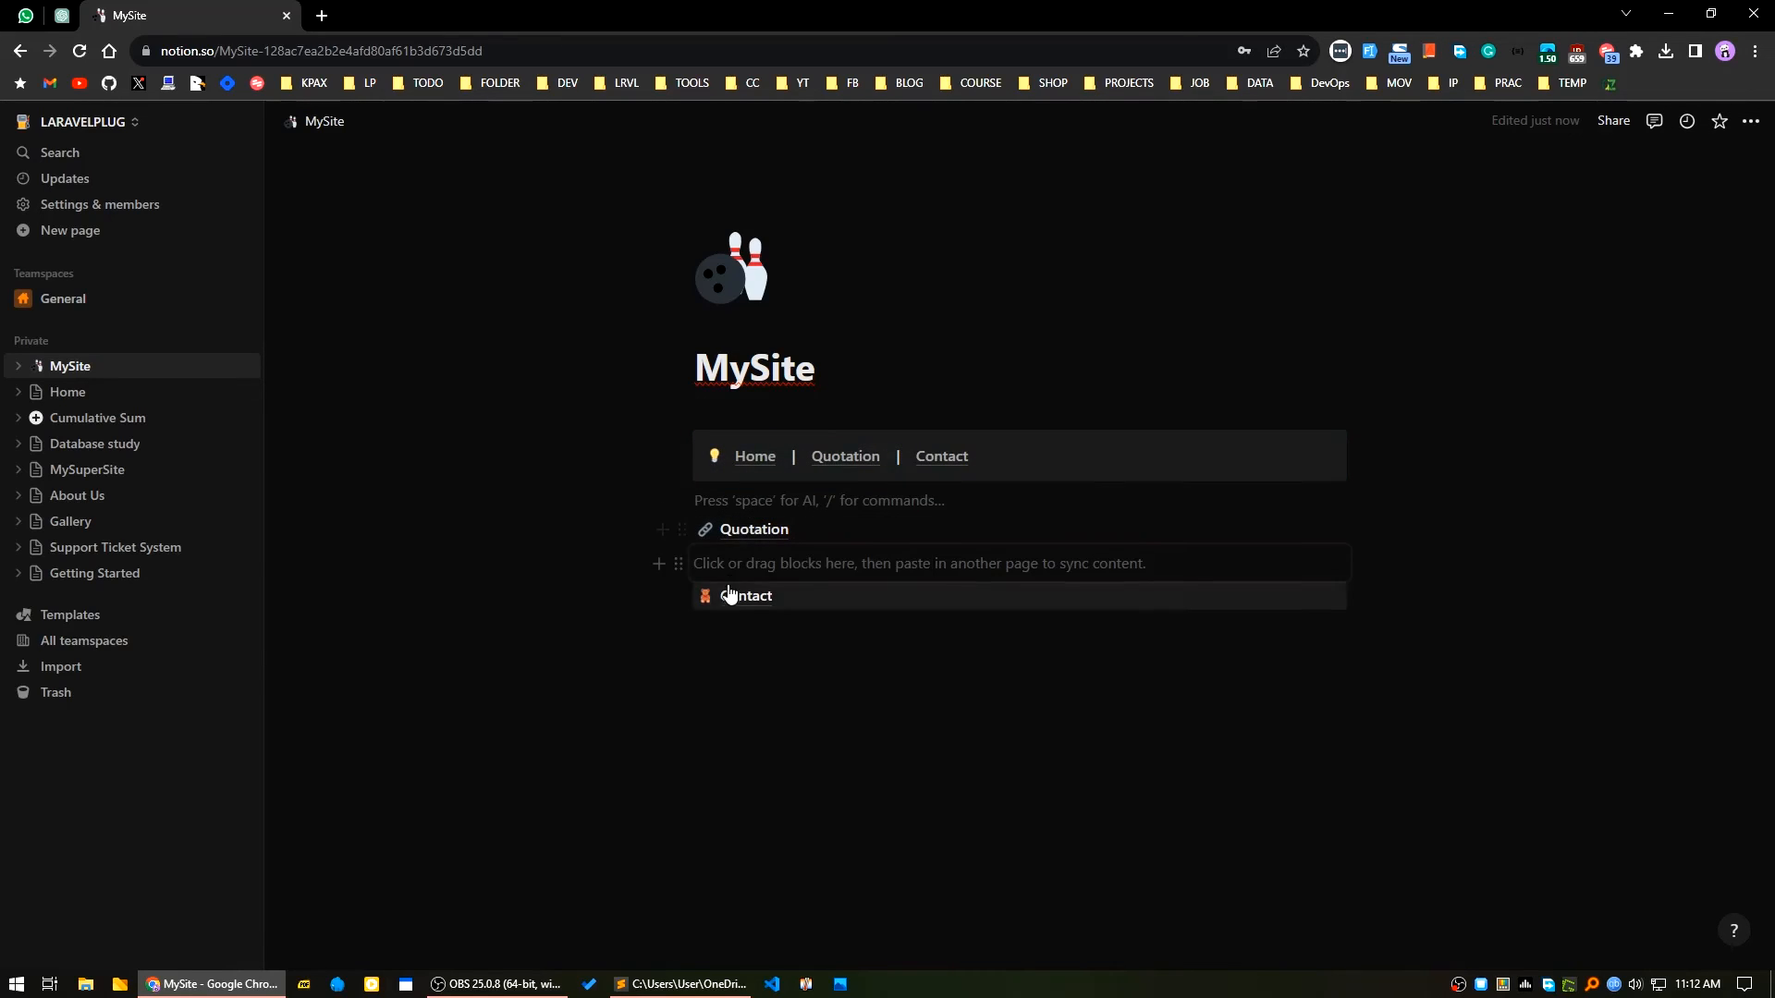
Move the menu callout into the synced block without its spare empty line, and place the block directly below the MySite title.
left_click(763, 564)
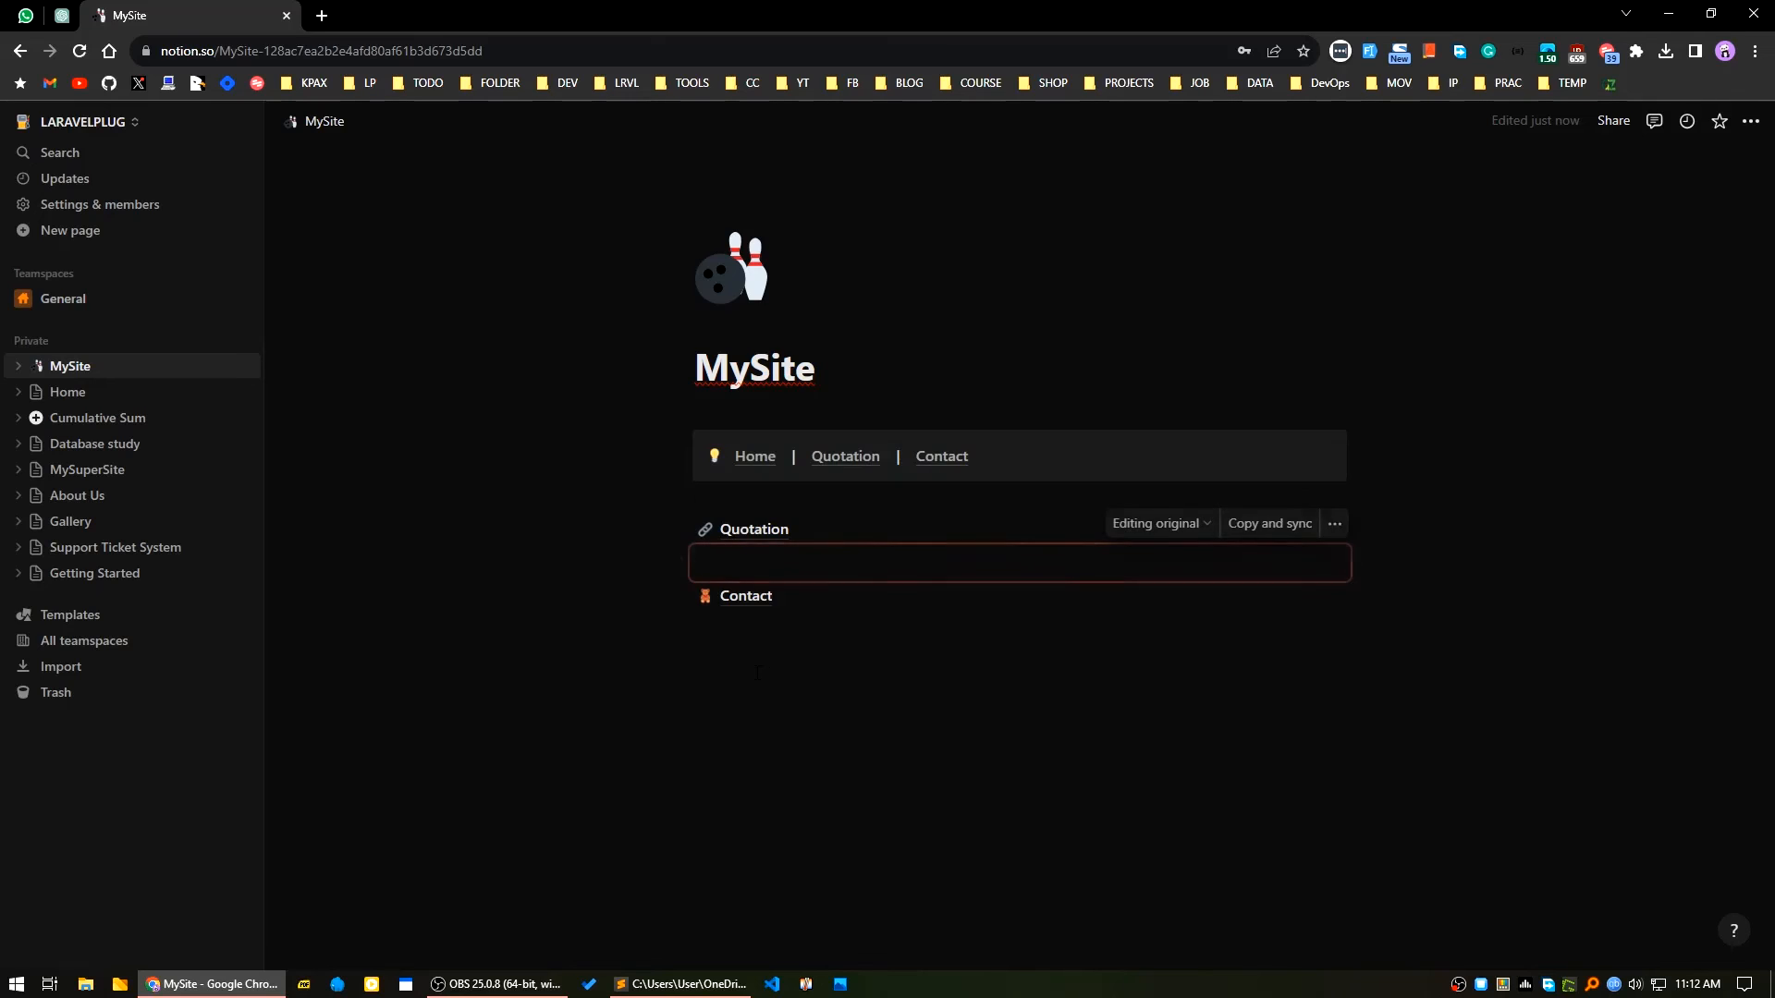
left_click_drag(682, 447, 737, 577)
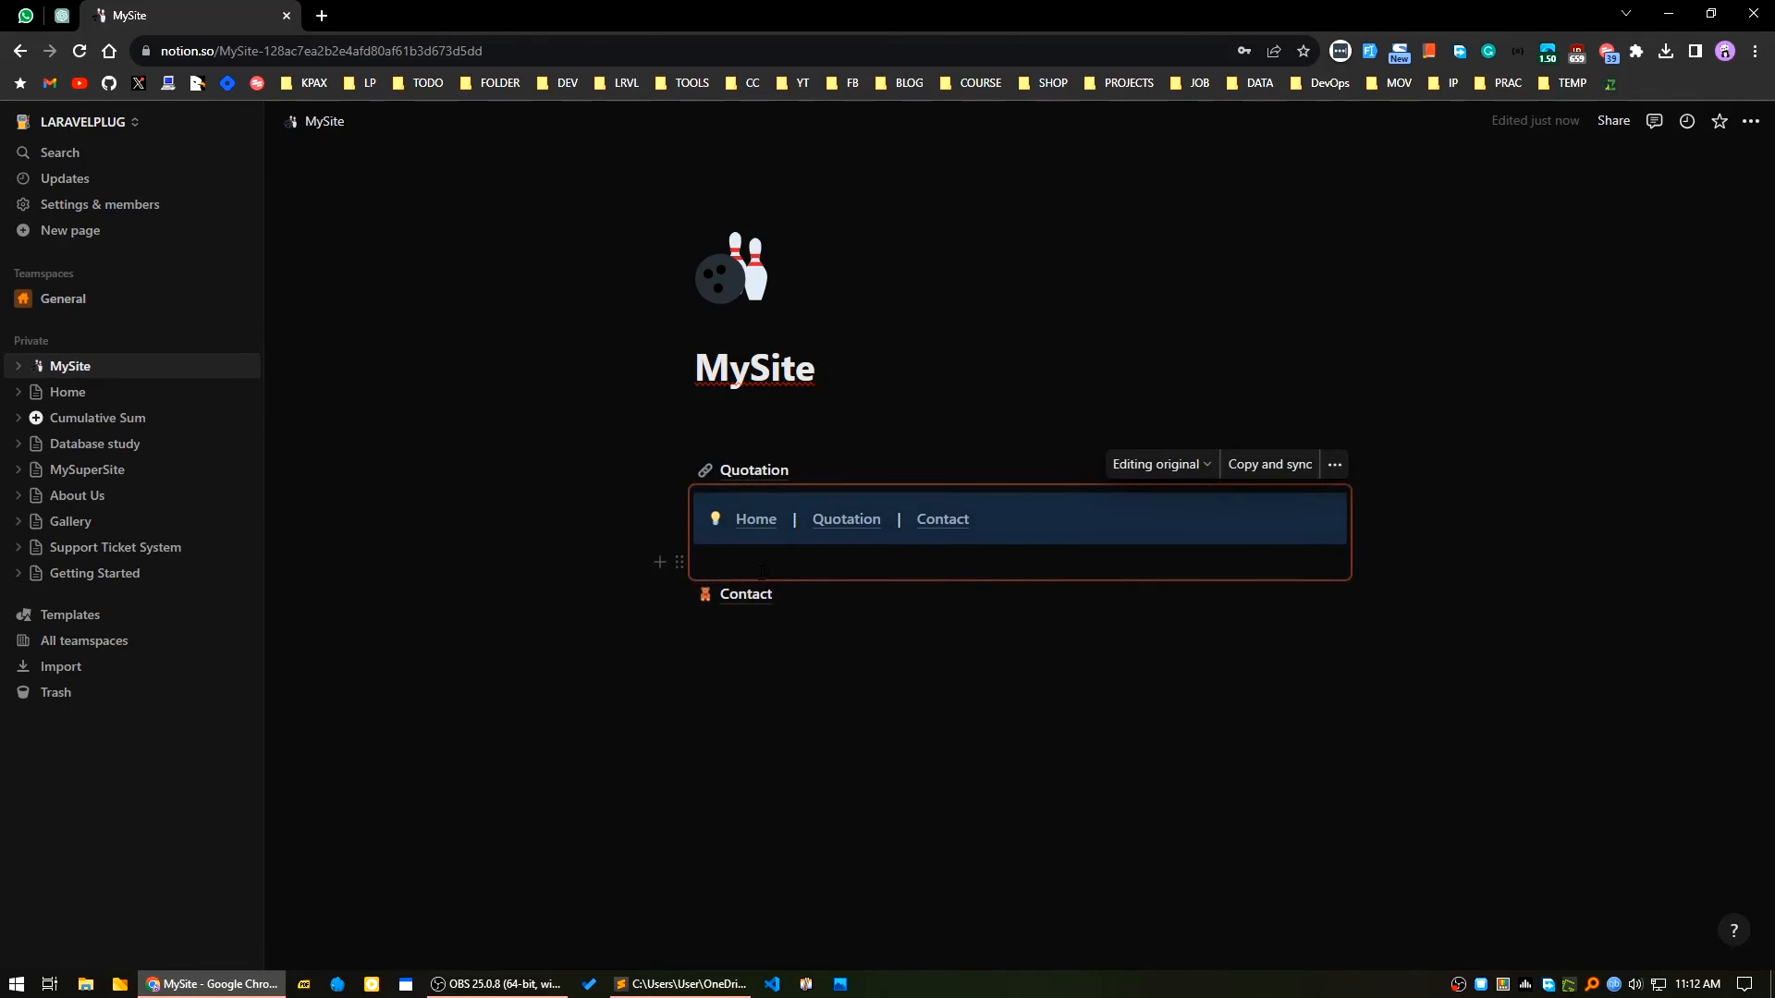
left_click(767, 561)
key("BackSpace")
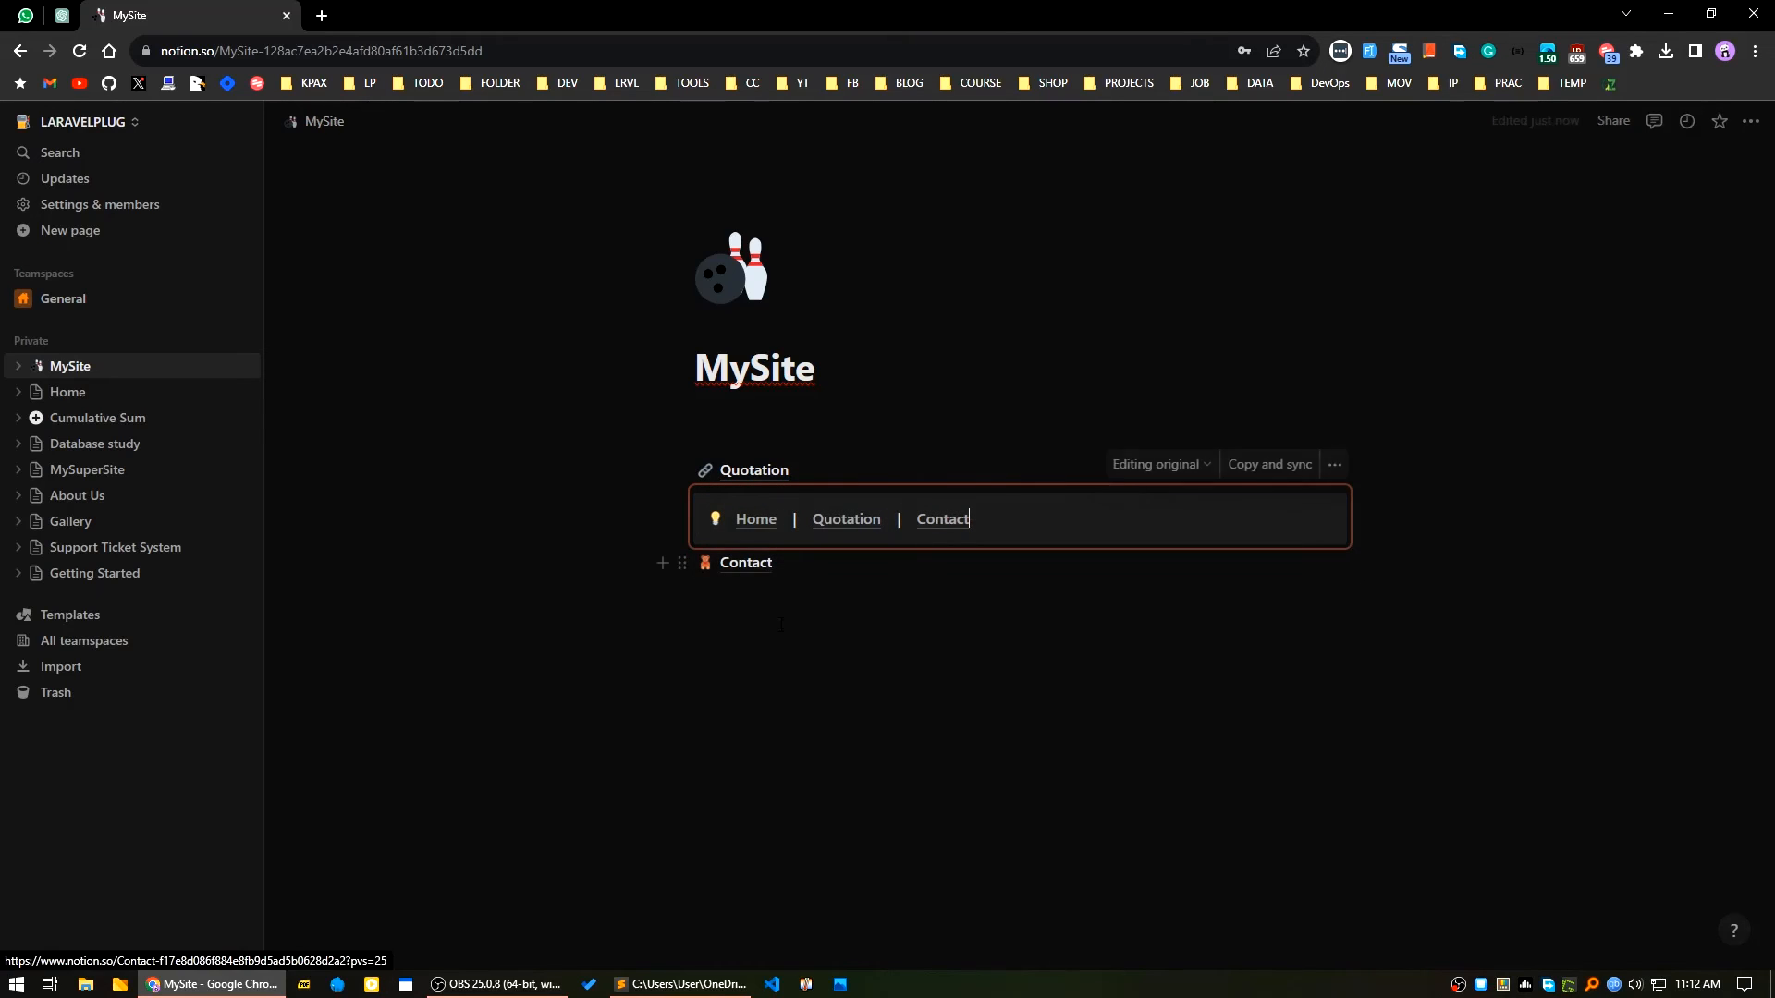
left_click(717, 597)
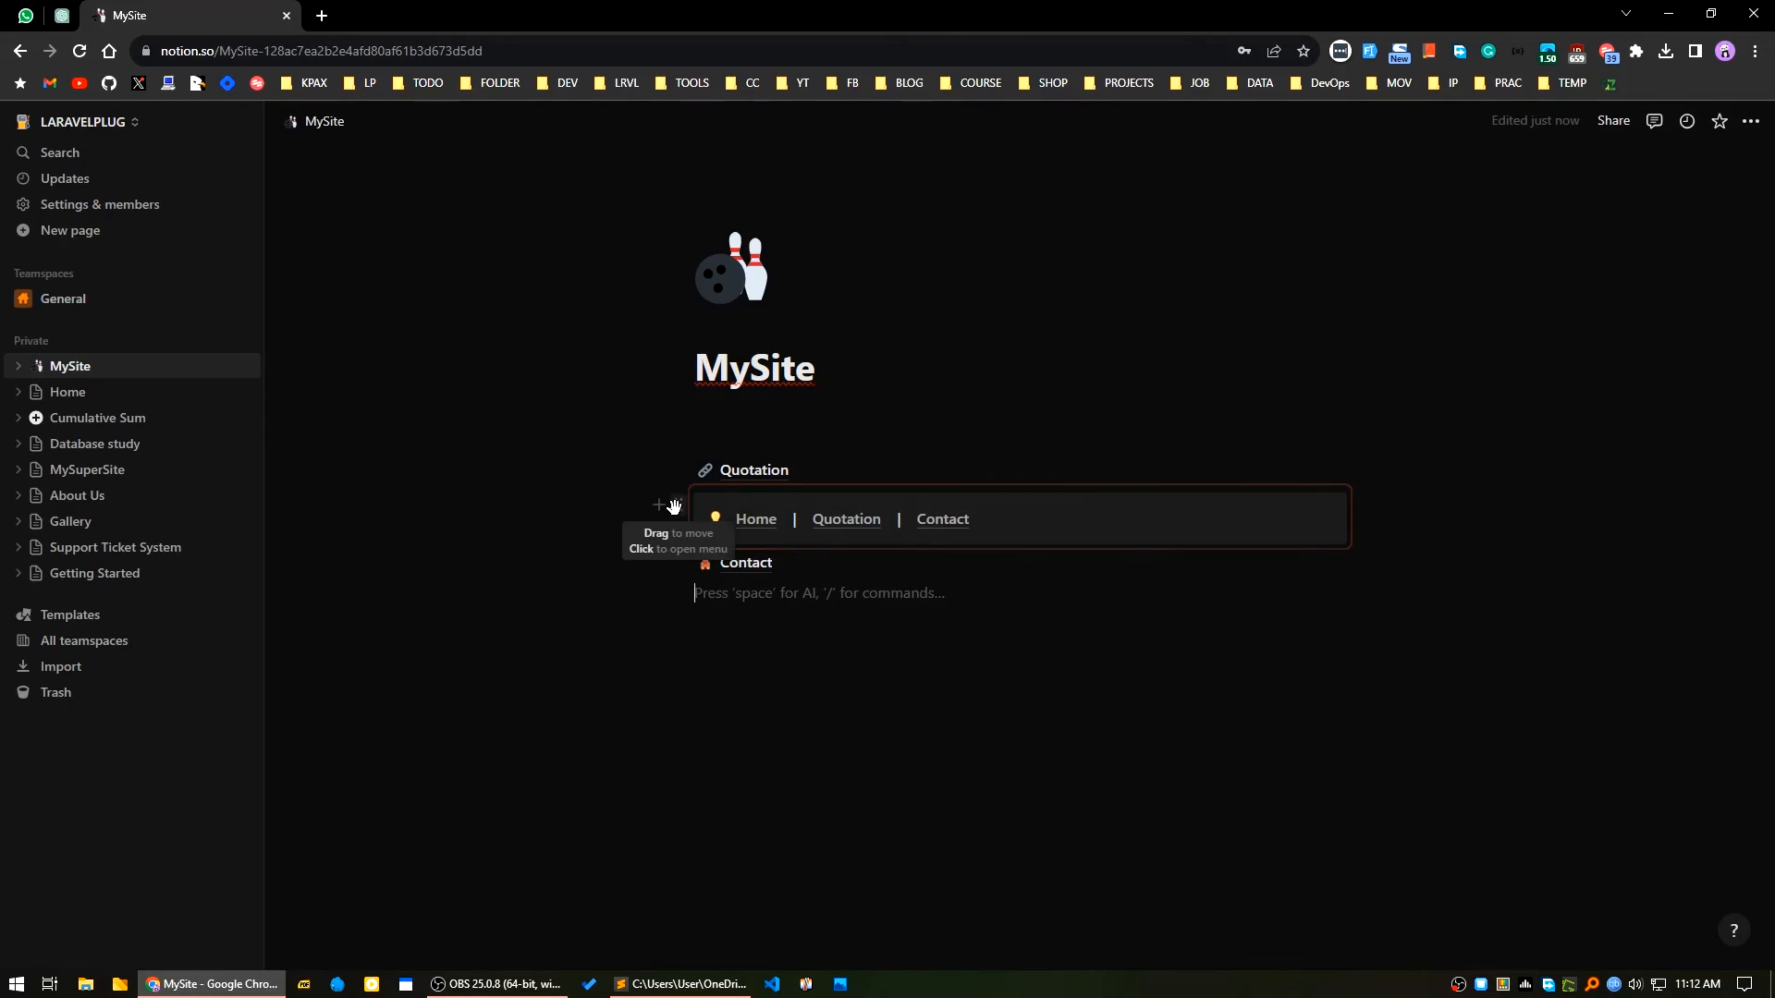
left_click_drag(677, 505, 686, 411)
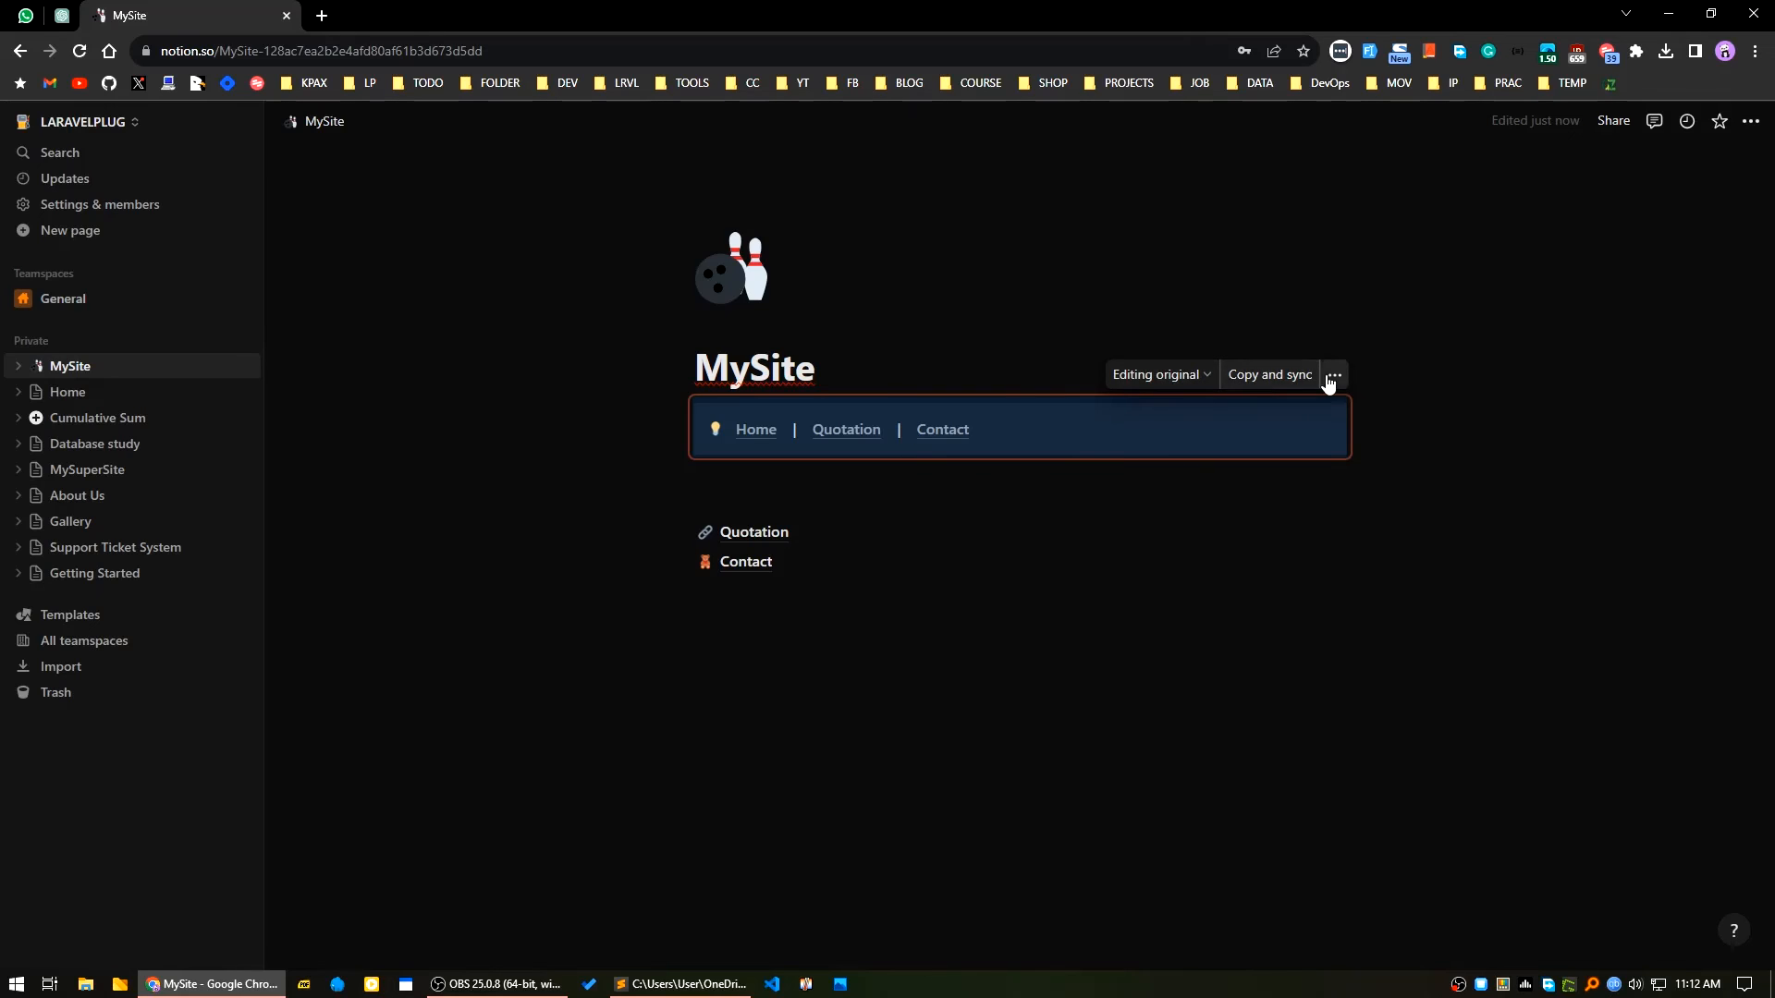
Copy the synced menu block from MySite and paste it in the first line of the Quotation page.
left_click(1262, 379)
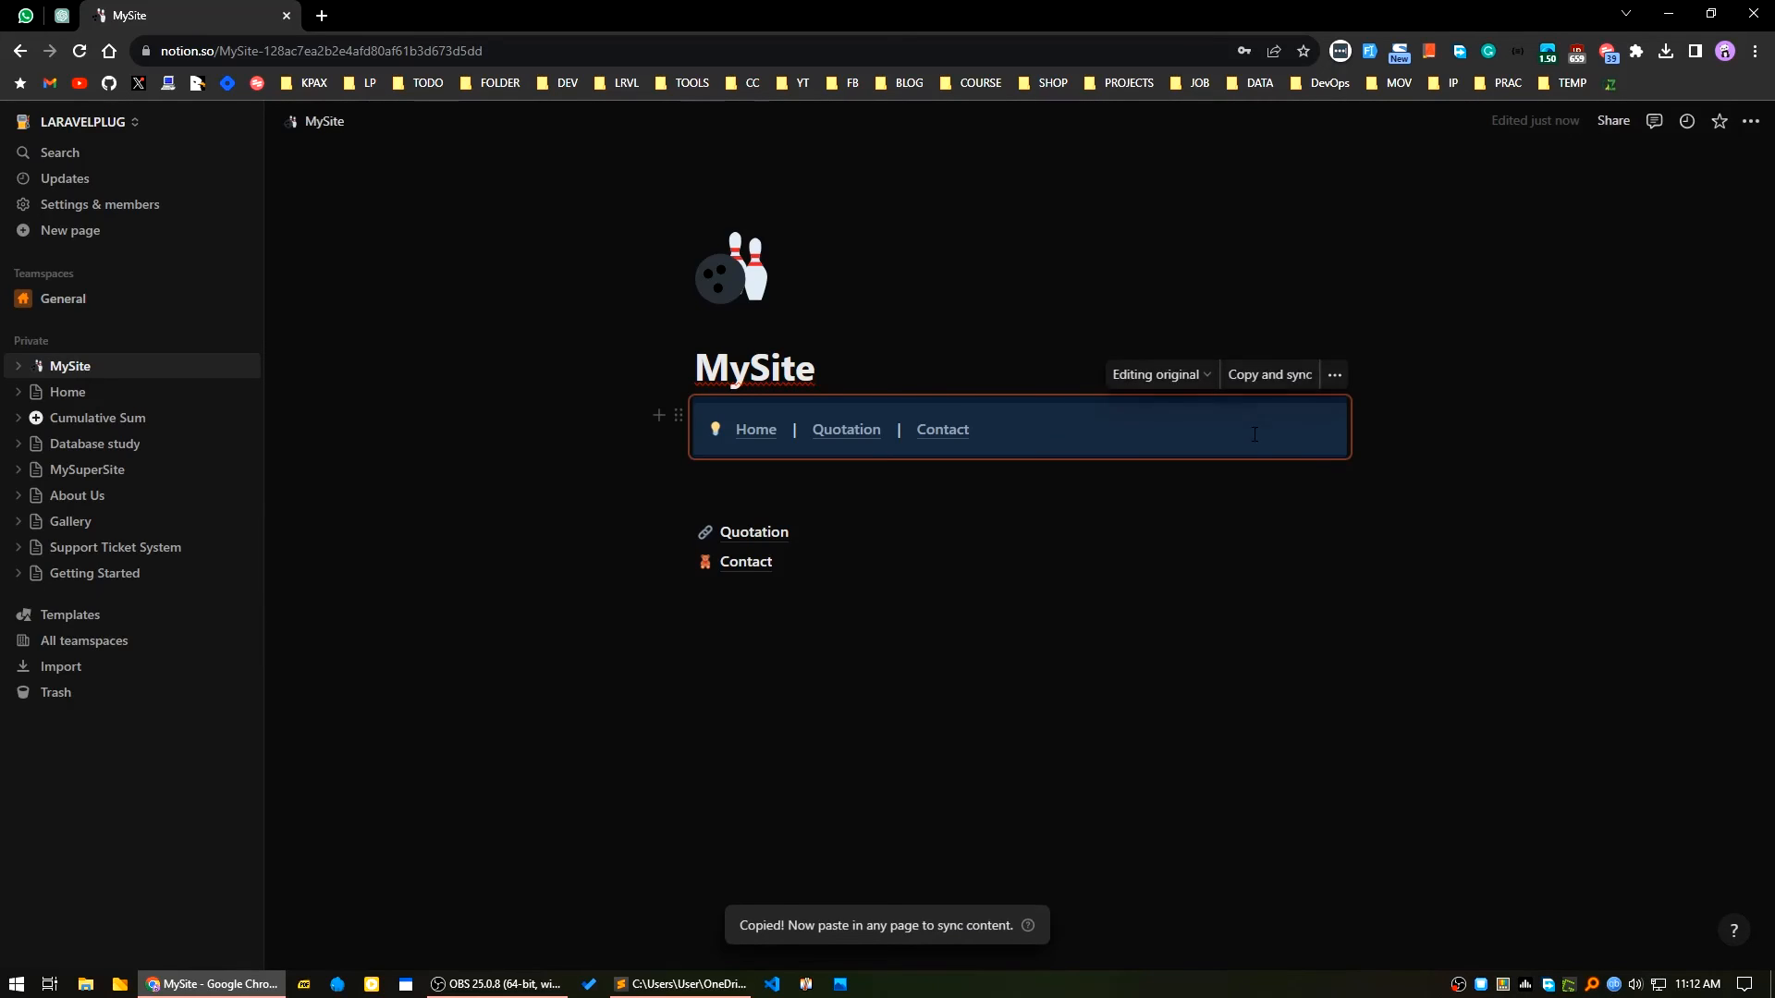
left_click(731, 533)
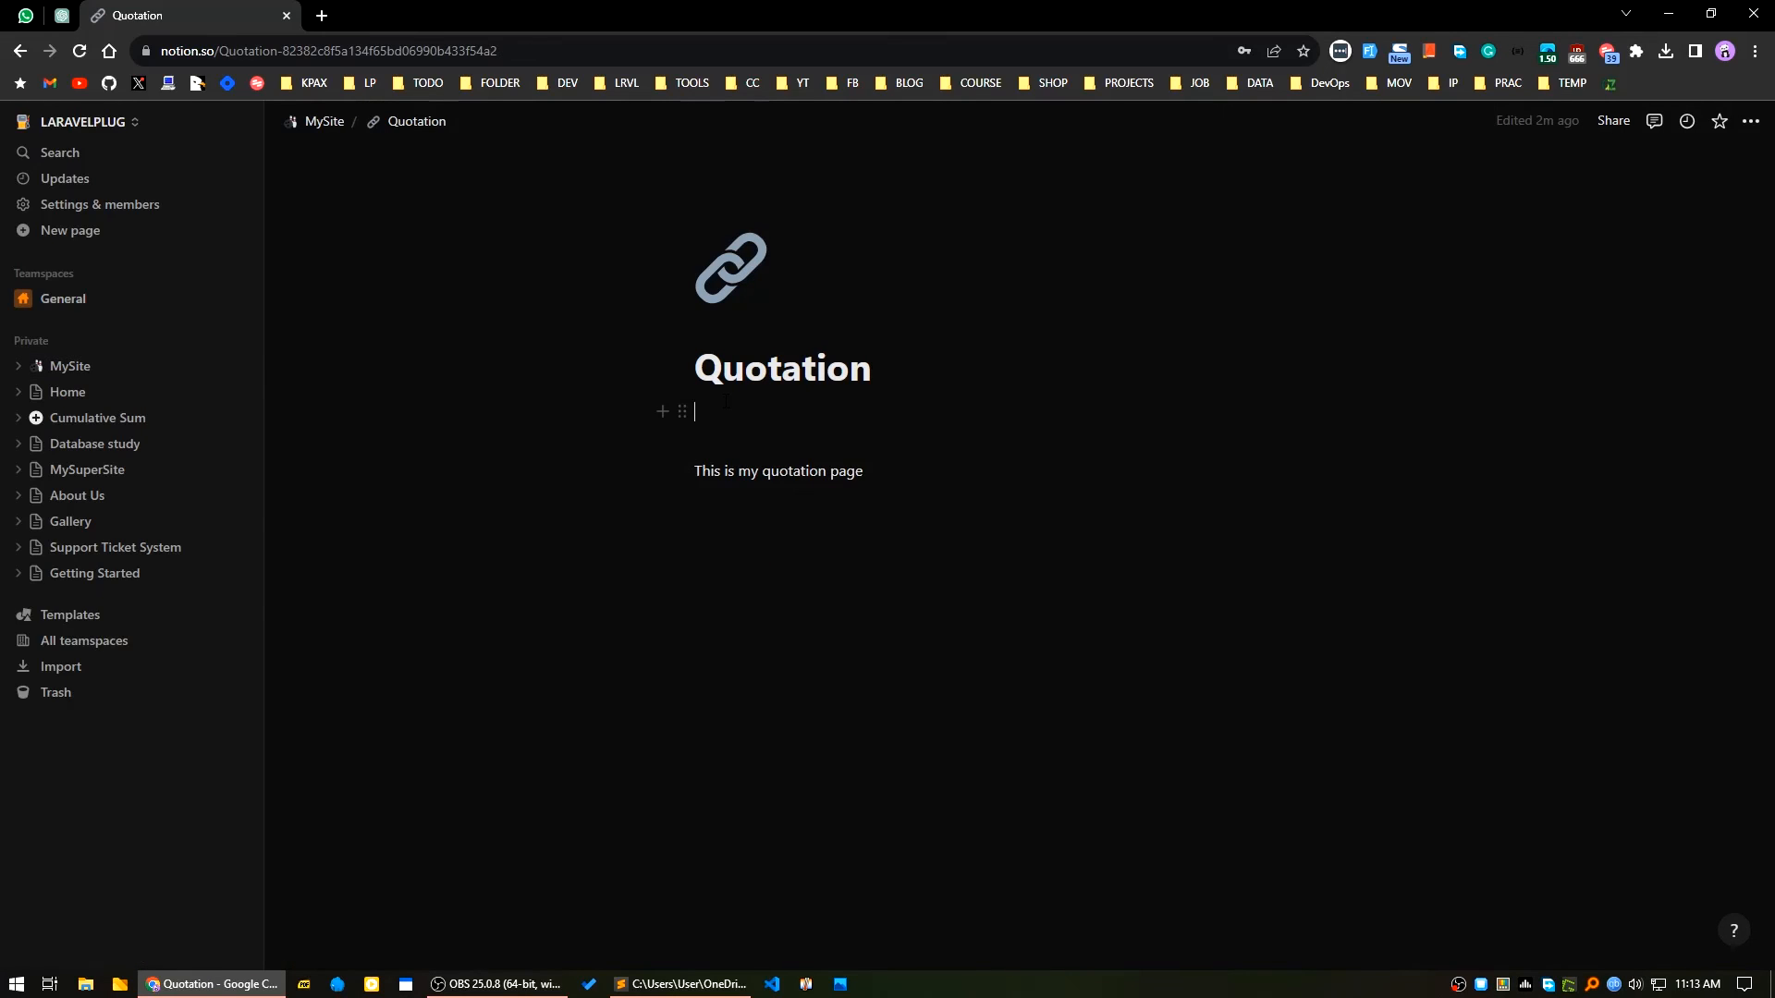
key("ctrl+v")
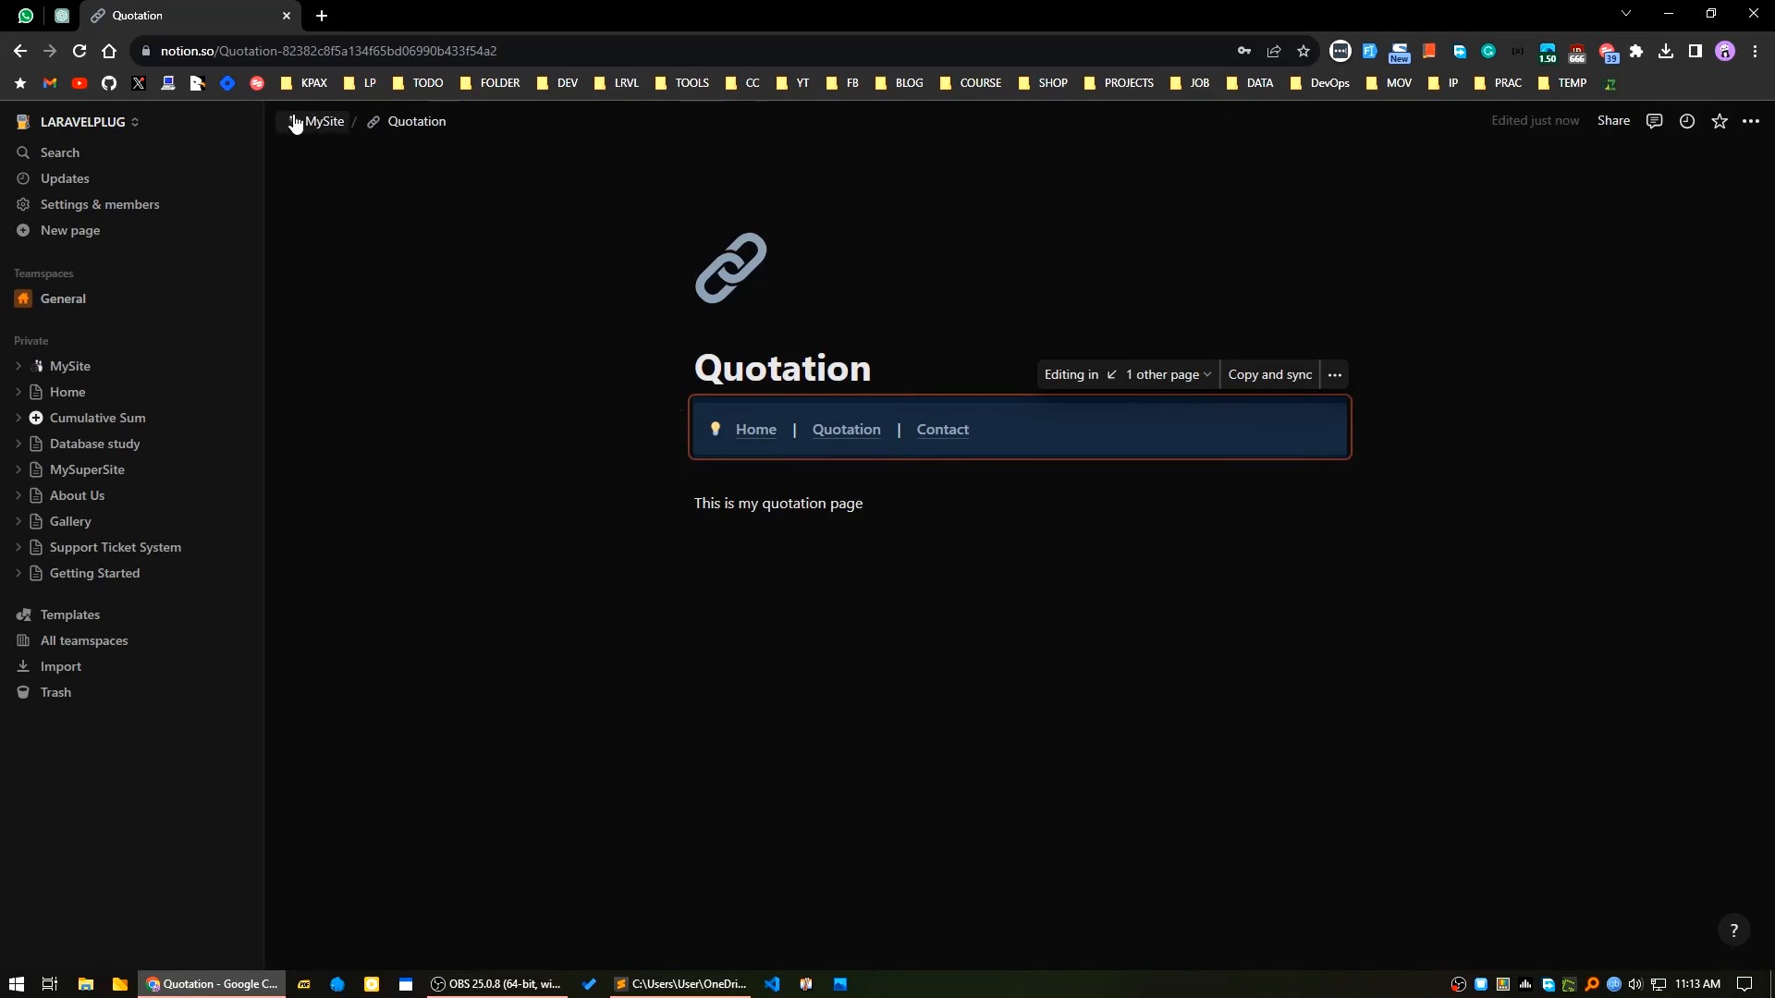
Paste the synced menu block into the Contact page and move the line "This is Contact page" below it.
left_click(326, 122)
left_click(747, 566)
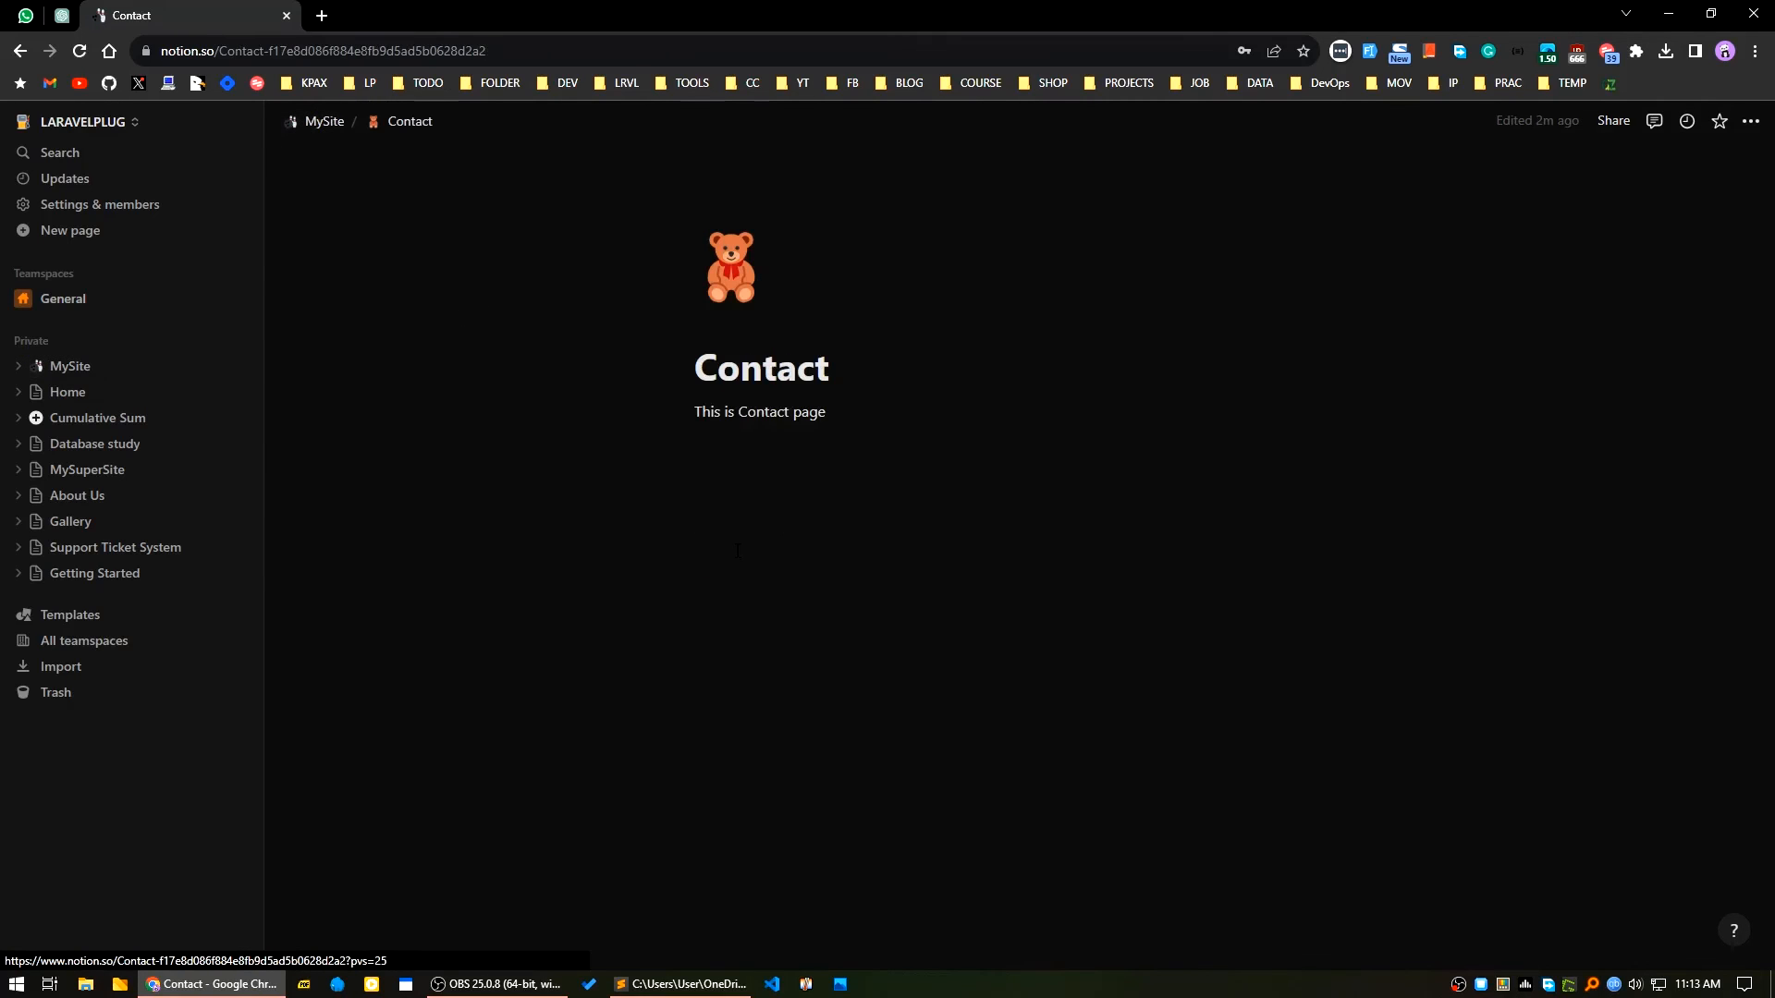
left_click(662, 412)
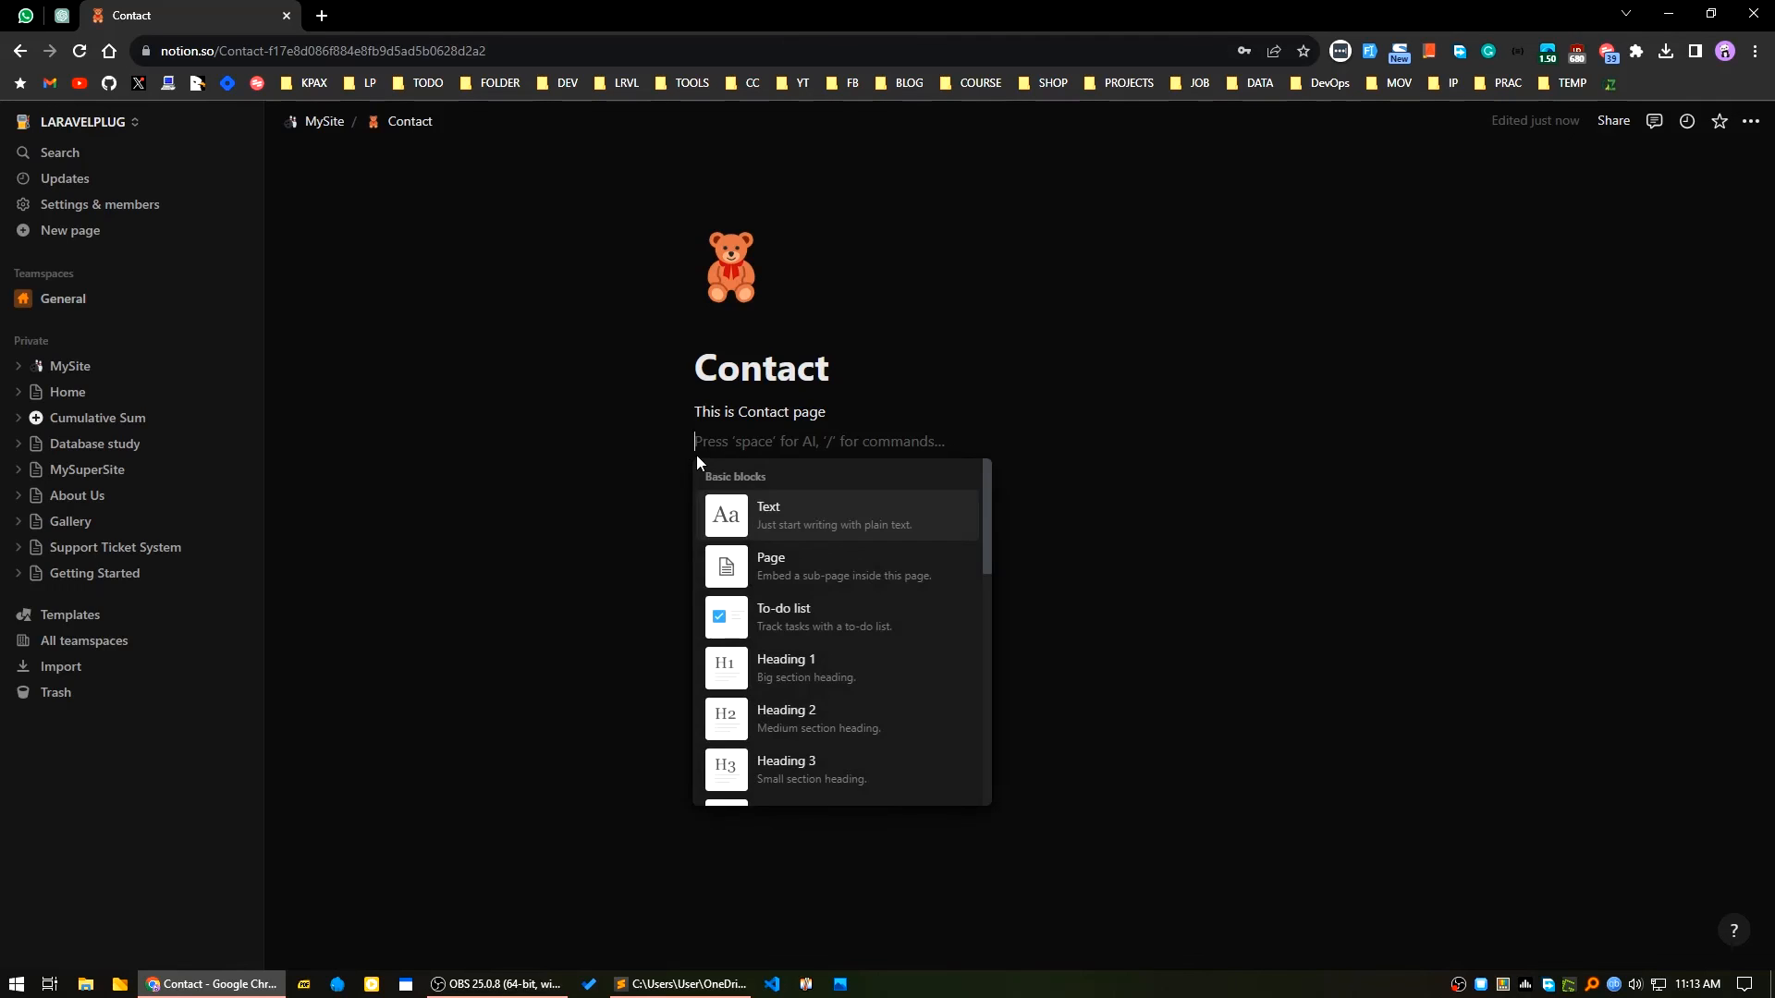
key("ctrl+v")
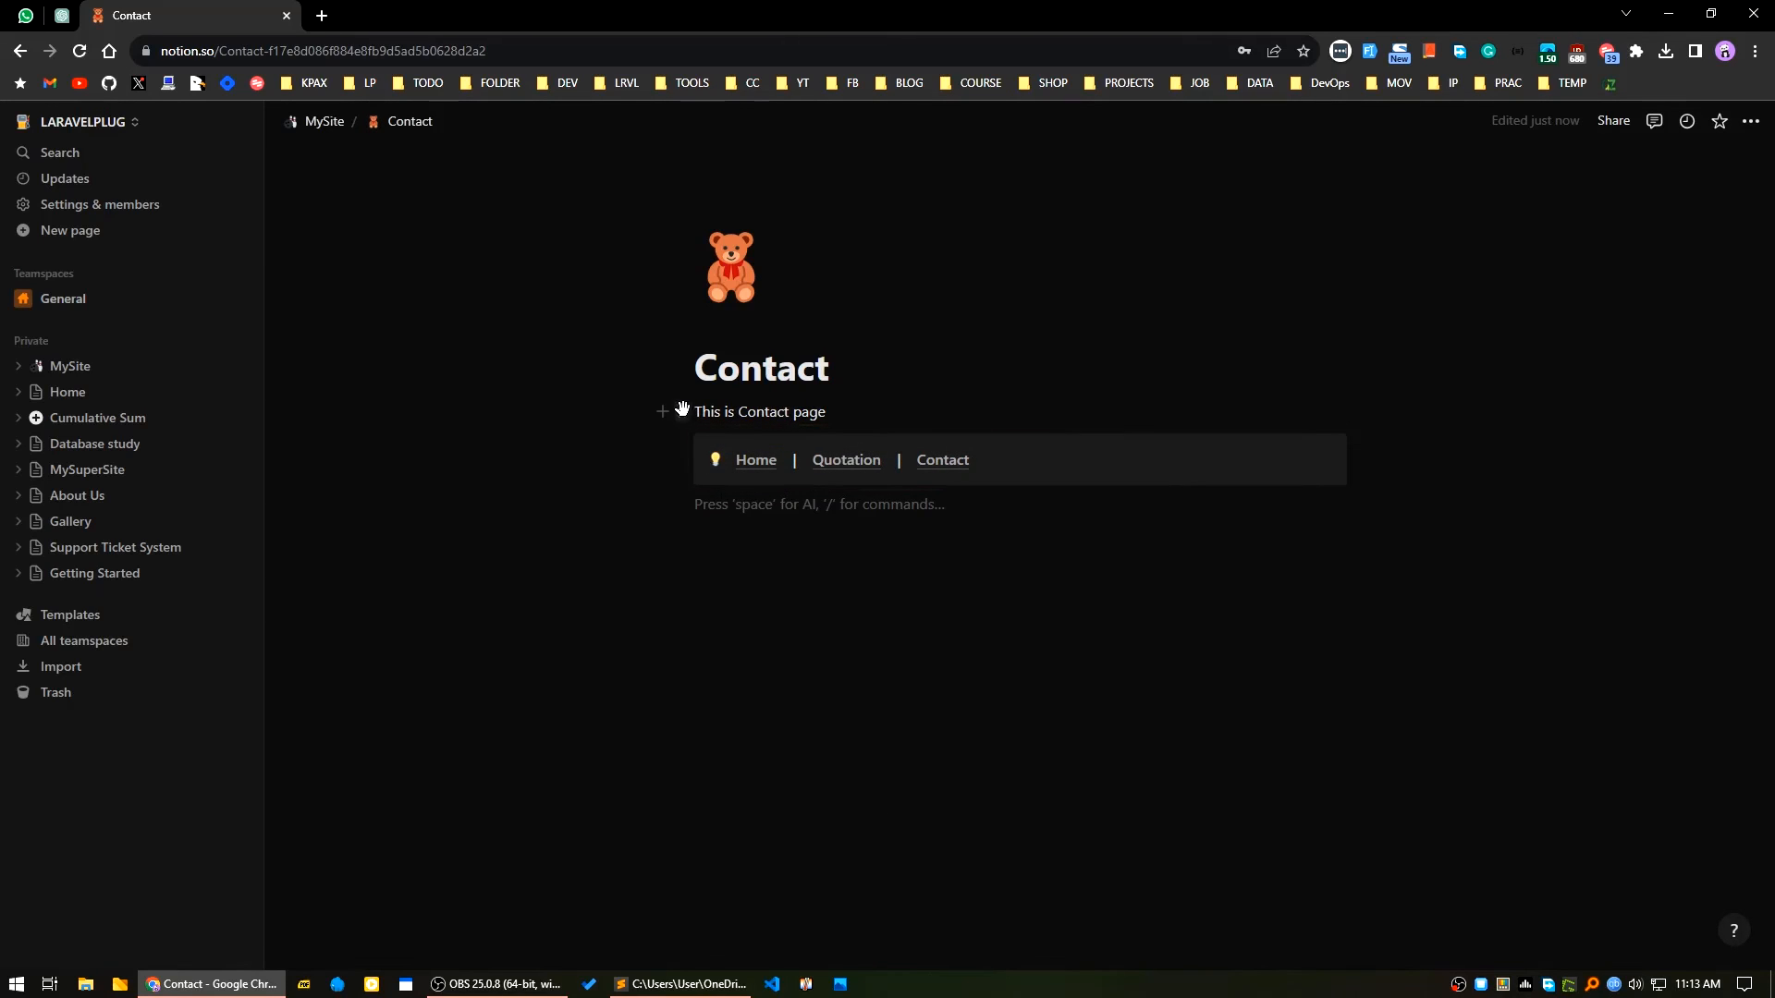
left_click_drag(676, 410, 674, 499)
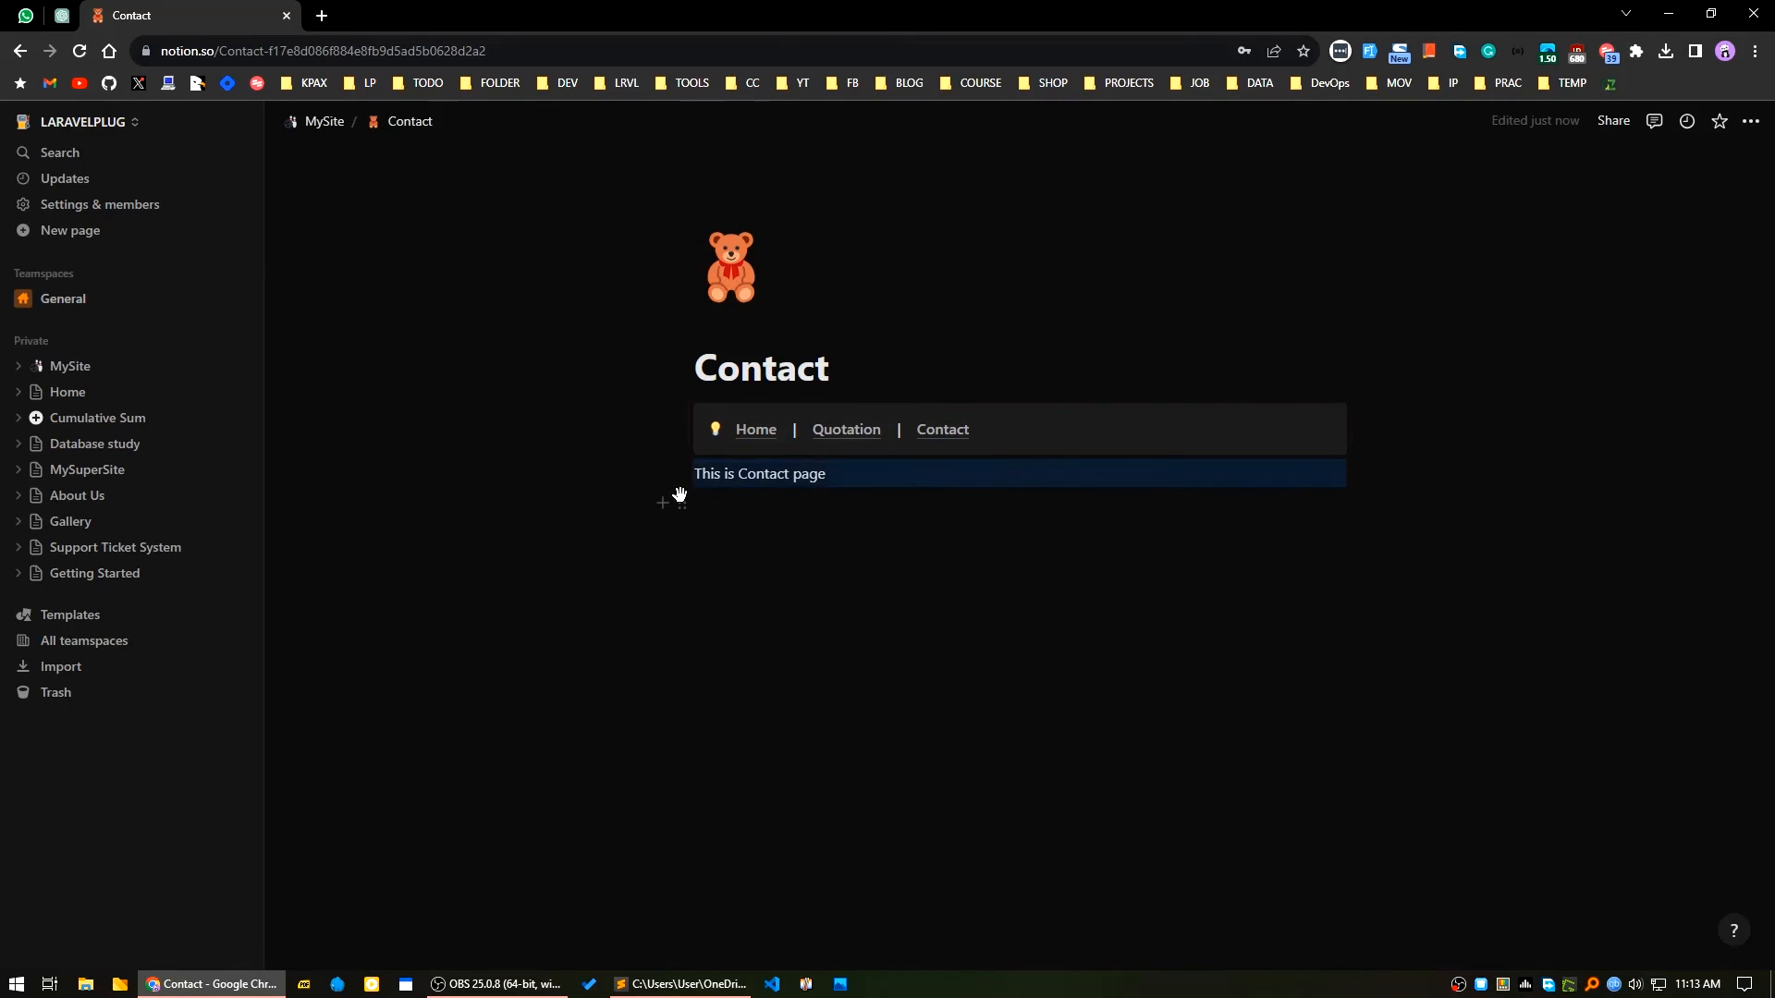
left_click(791, 538)
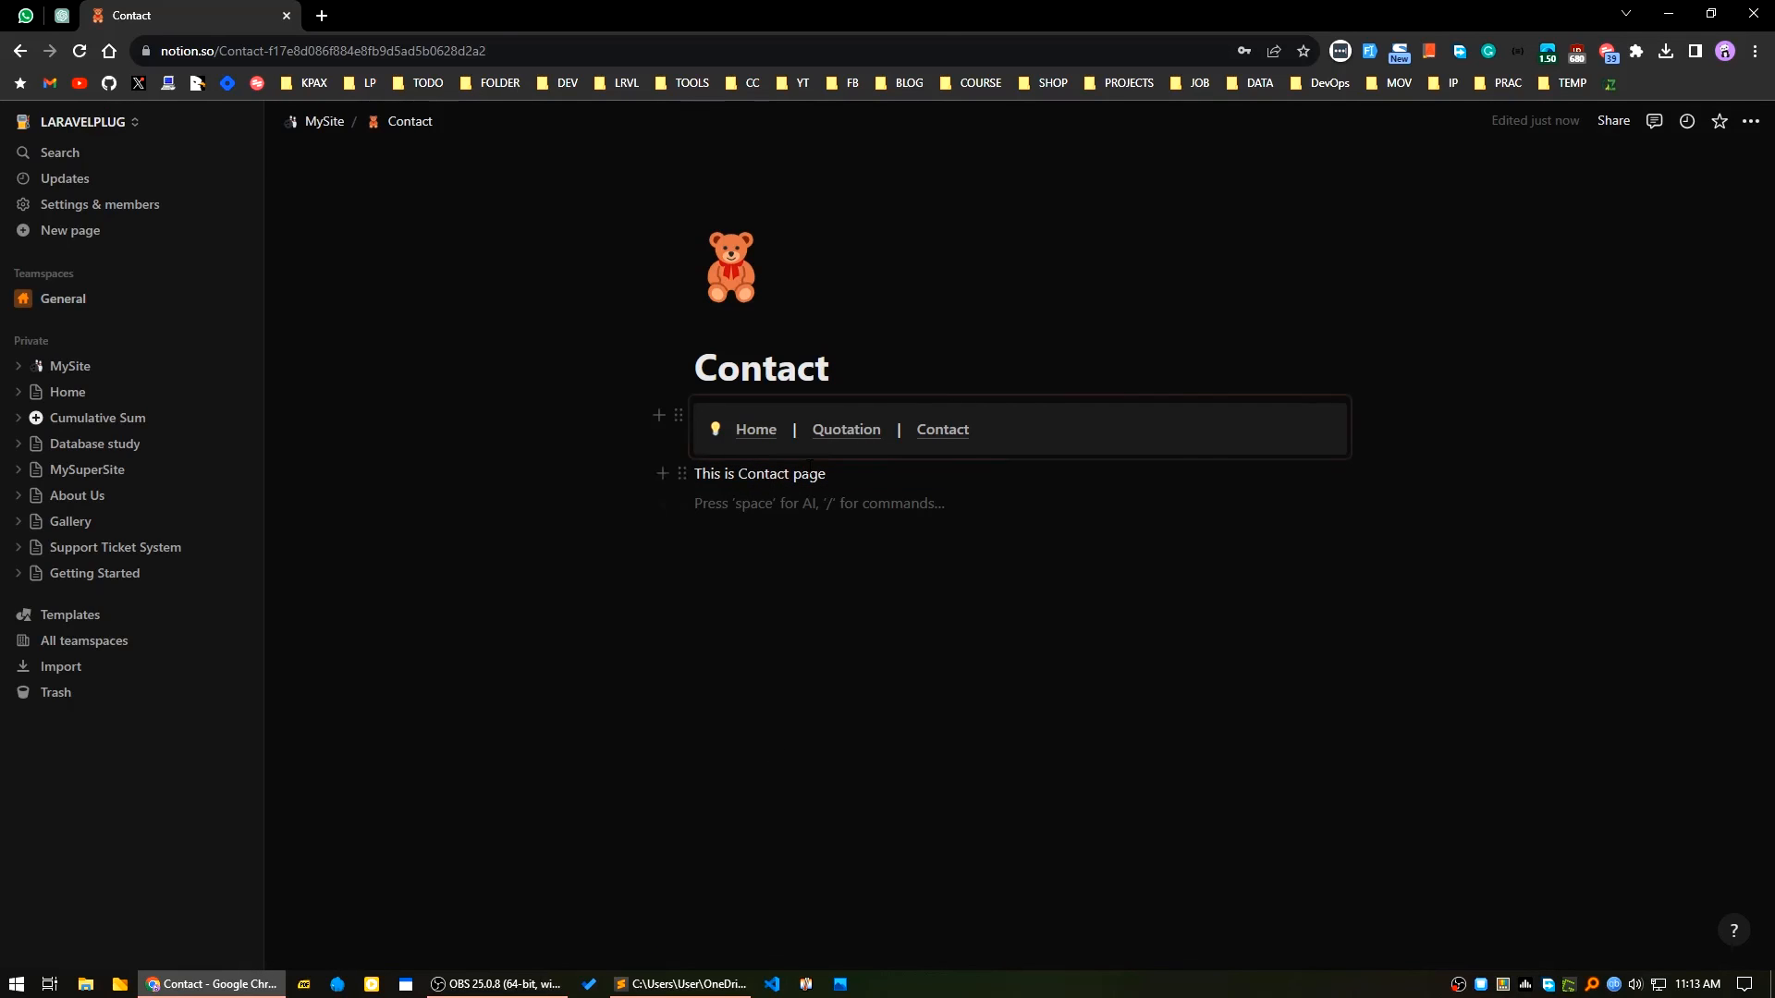
Test the synced menu's Home, Quotation and Contact links by moving repeatedly between the three pages.
left_click(833, 438)
left_click(935, 434)
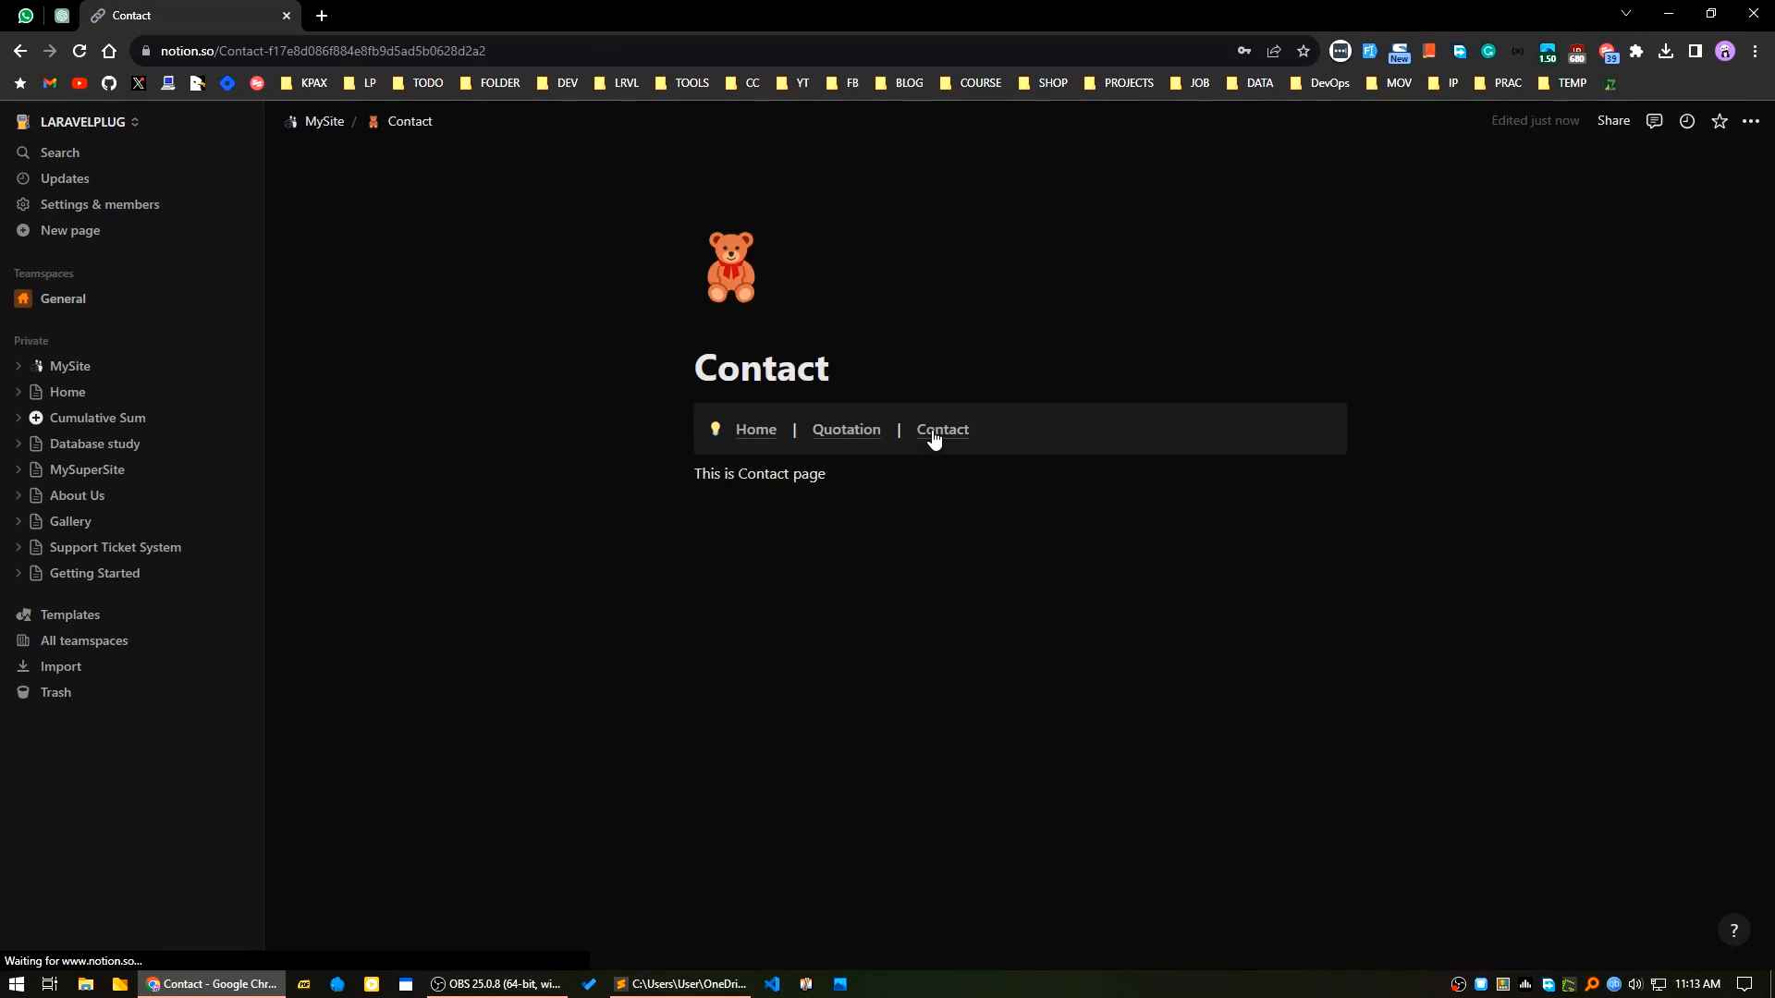
left_click(849, 434)
left_click(753, 431)
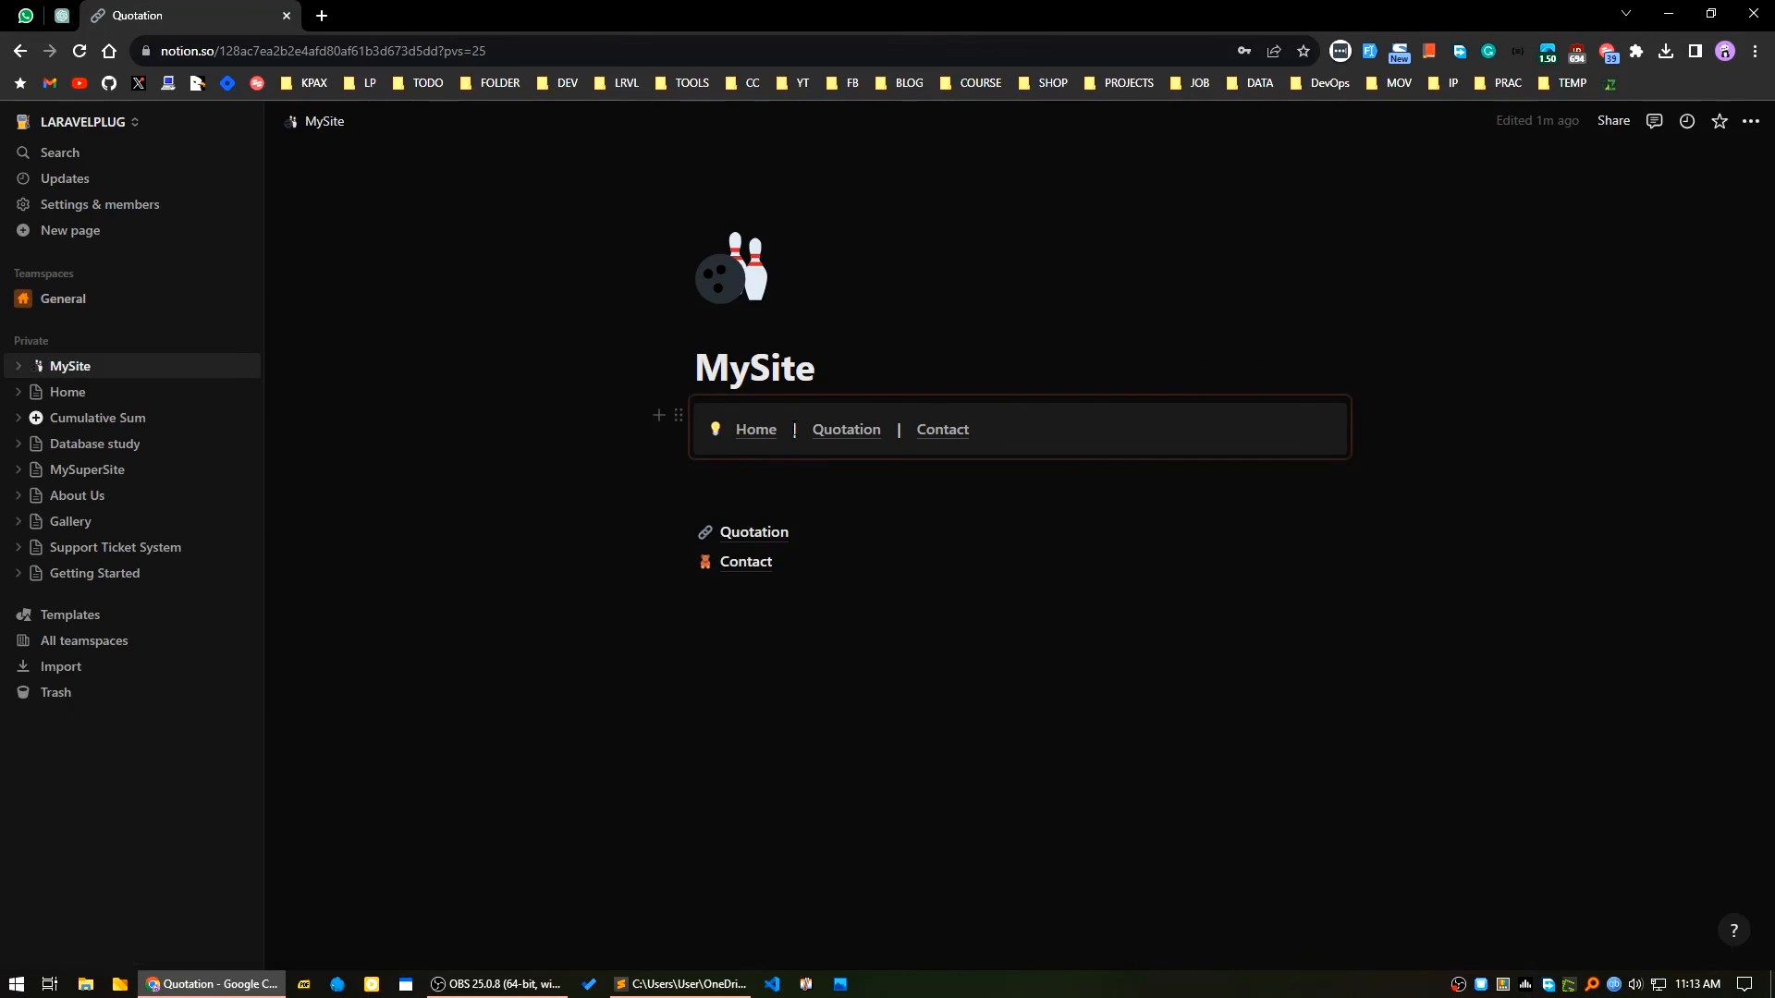
left_click(852, 436)
left_click(937, 435)
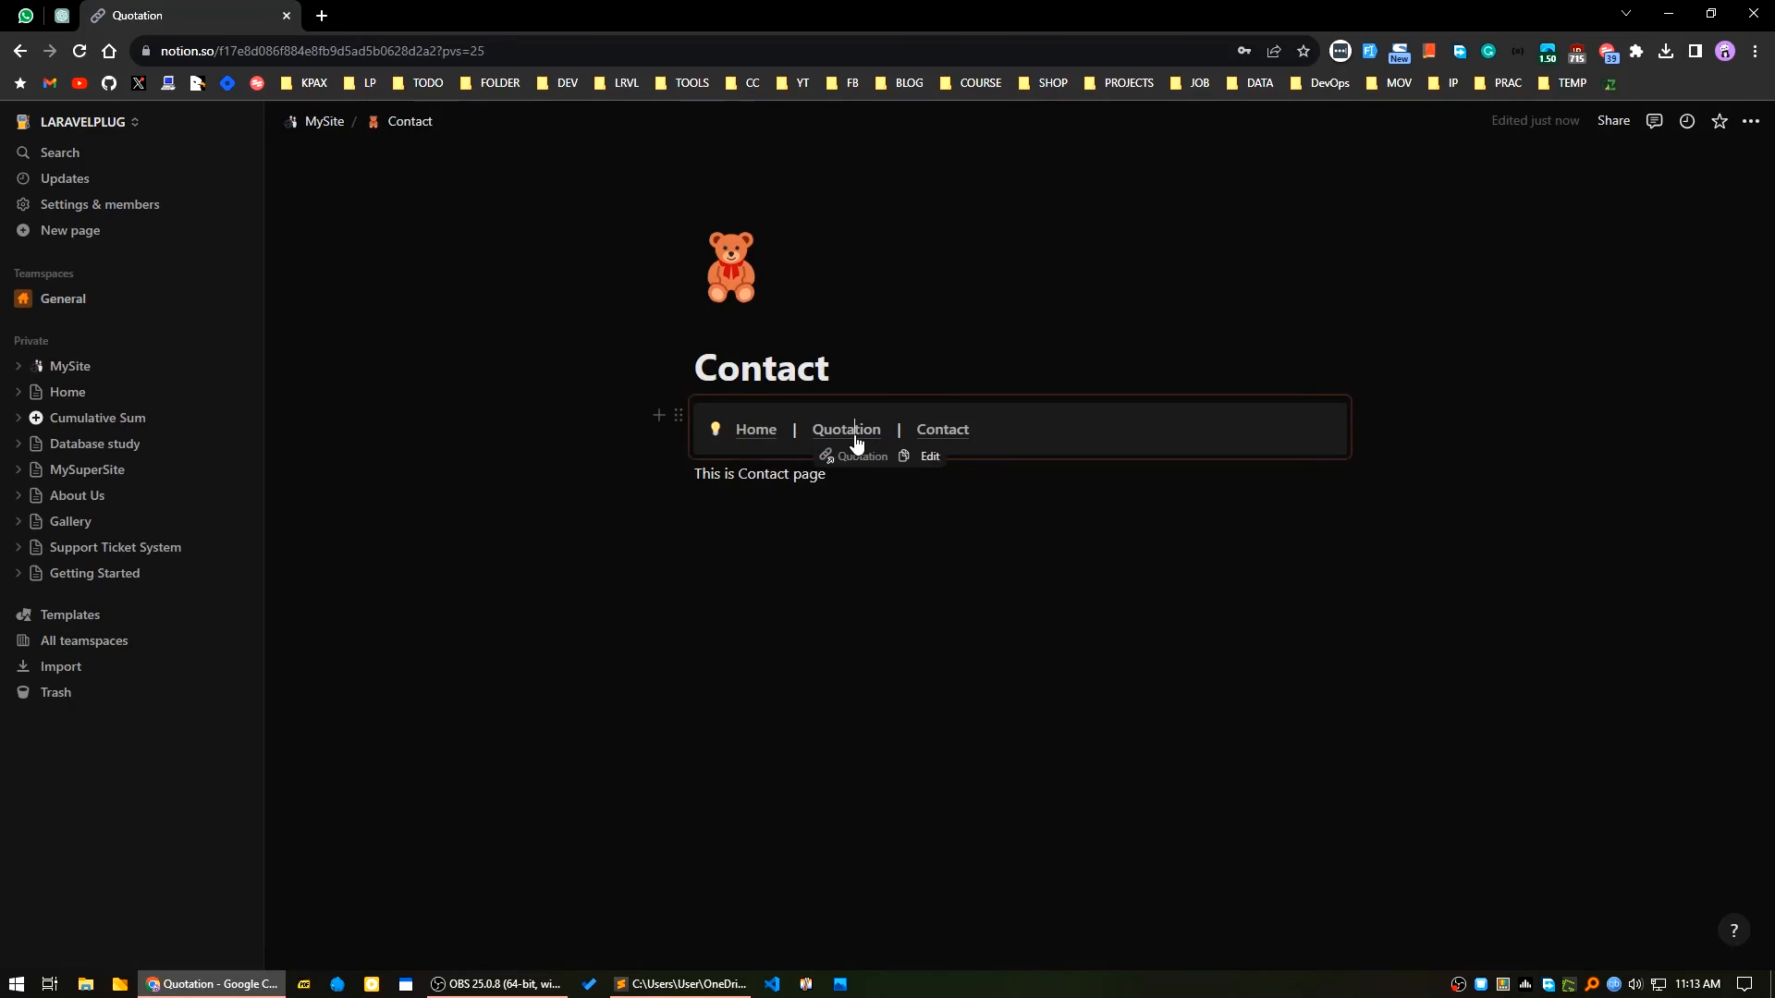
left_click(854, 437)
left_click(756, 435)
left_click(849, 436)
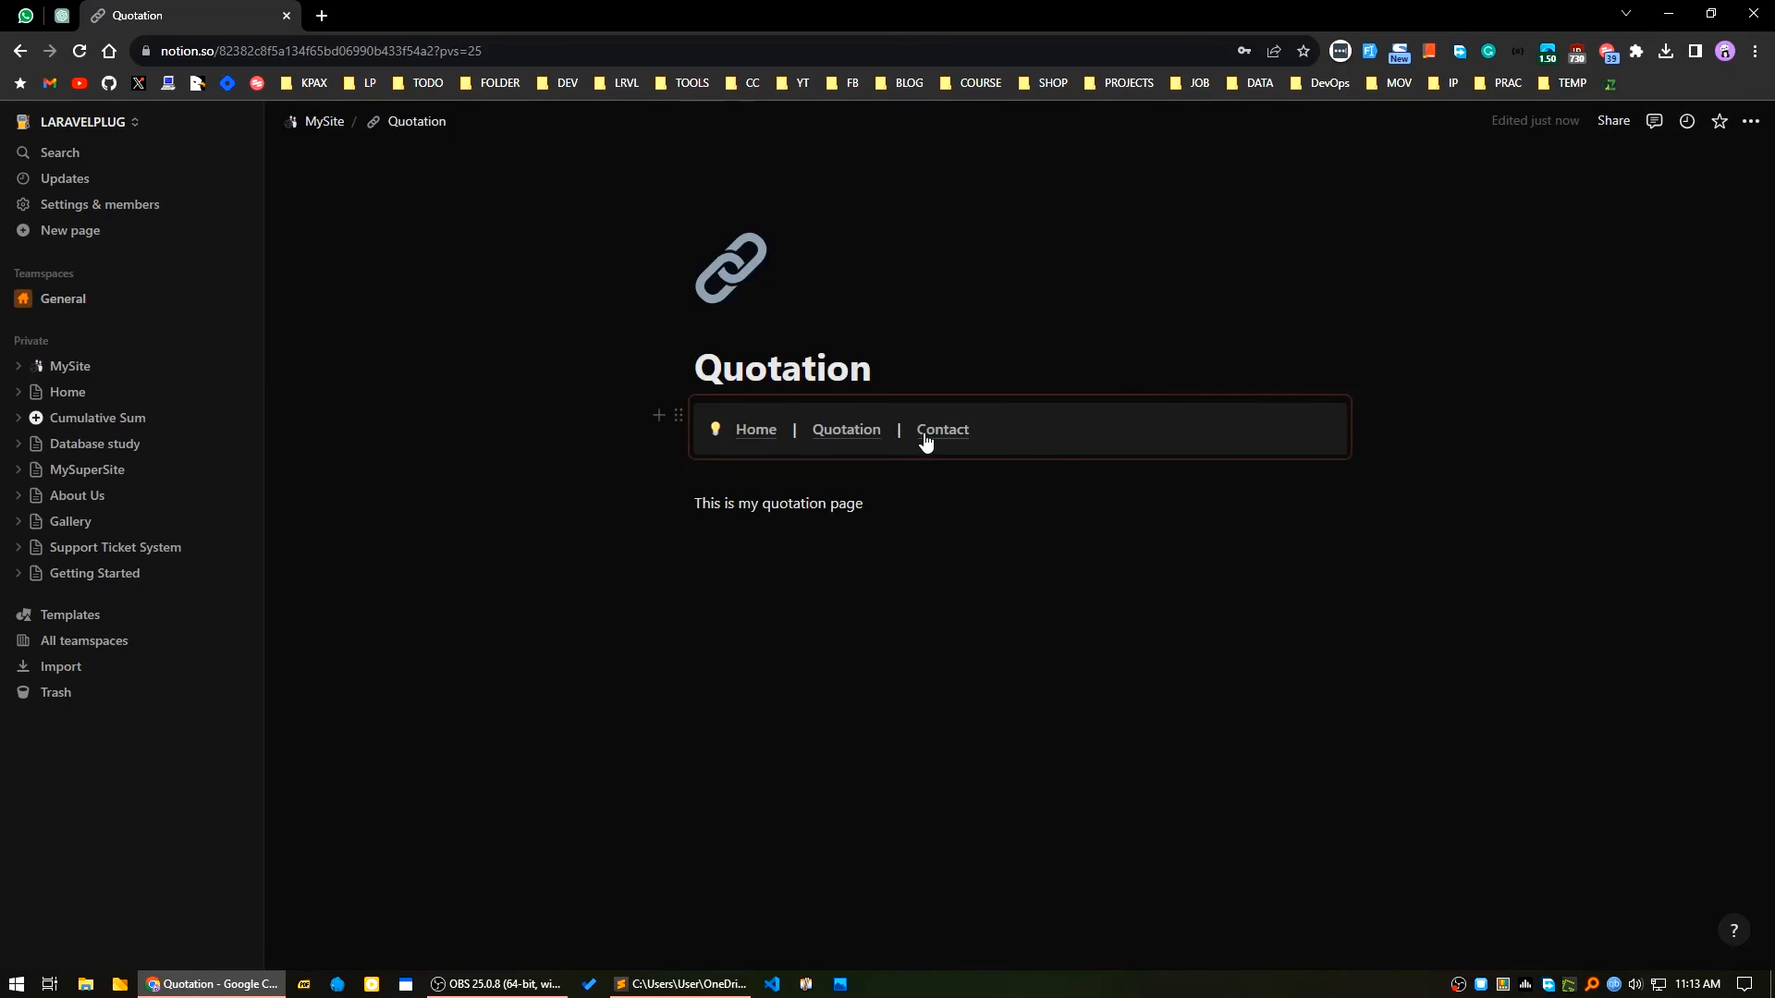
left_click(932, 437)
left_click(758, 434)
left_click(854, 436)
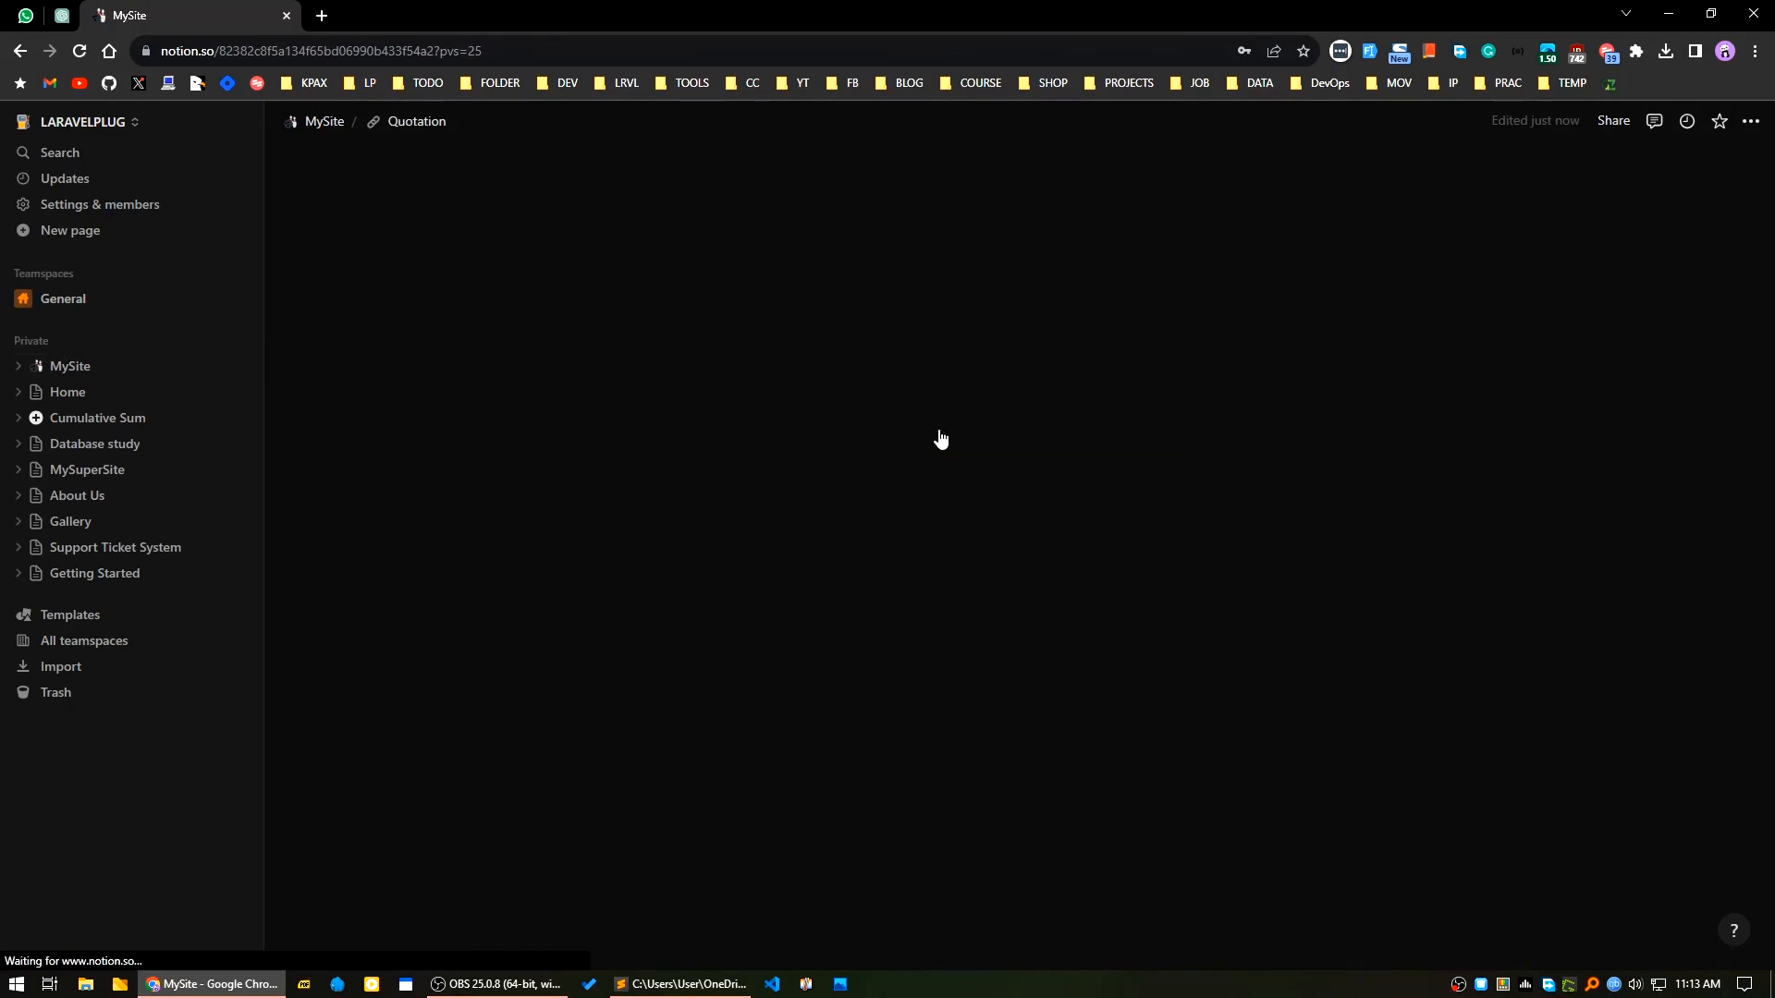
left_click(946, 431)
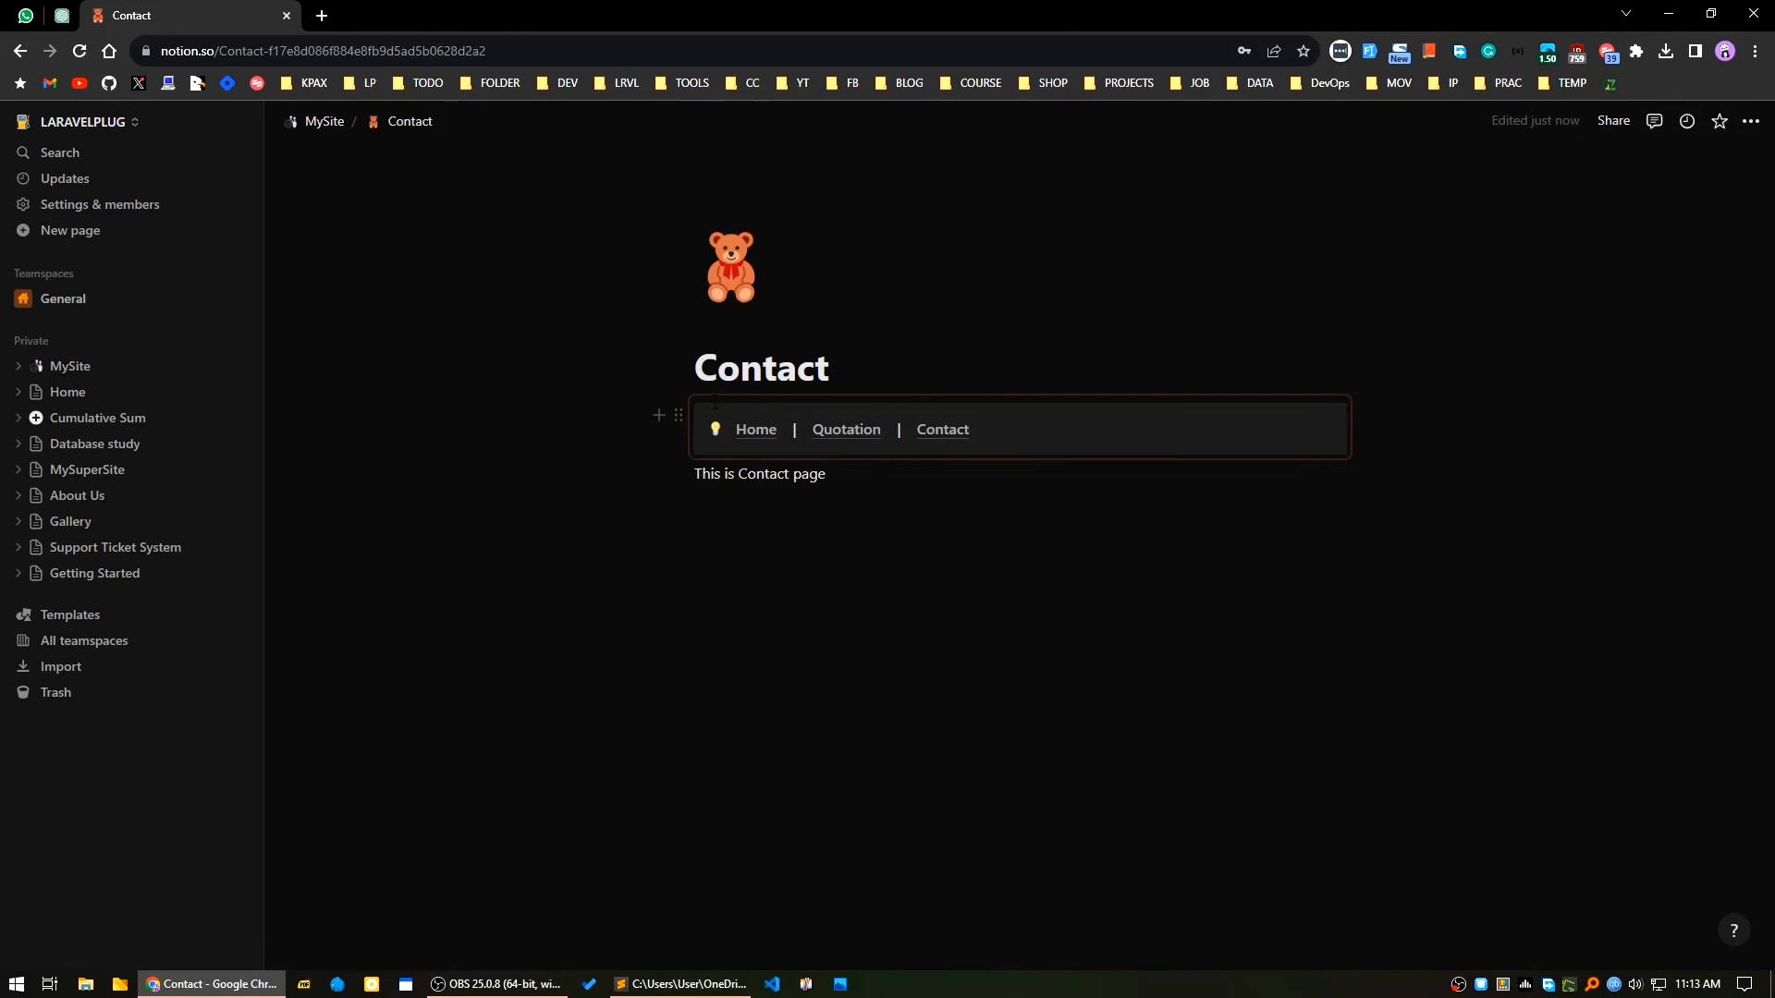